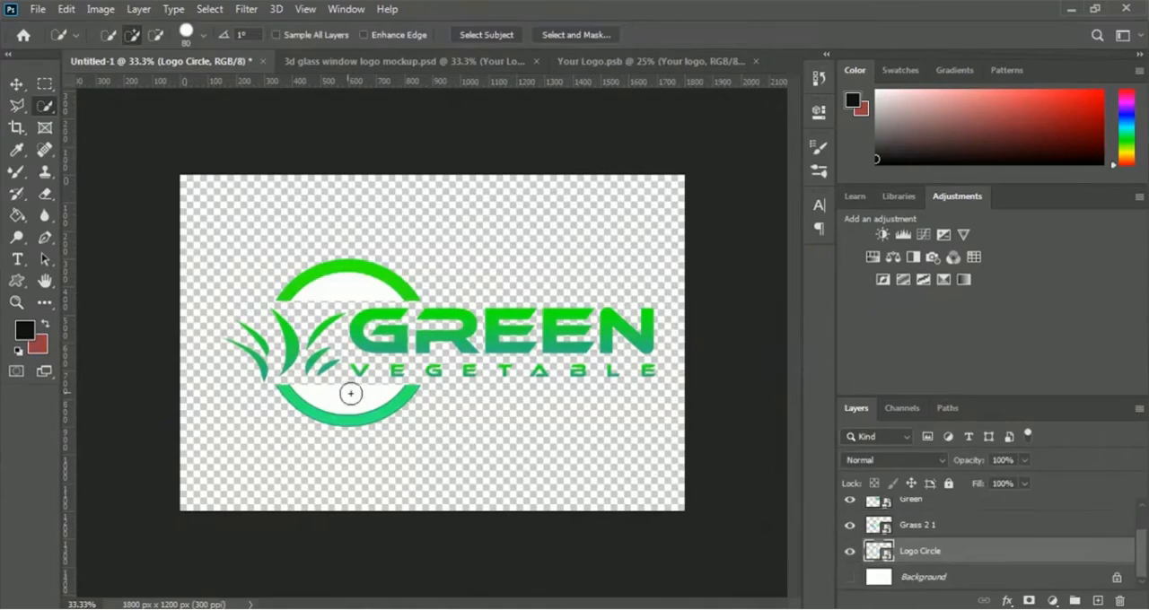
pyautogui.click(355, 308)
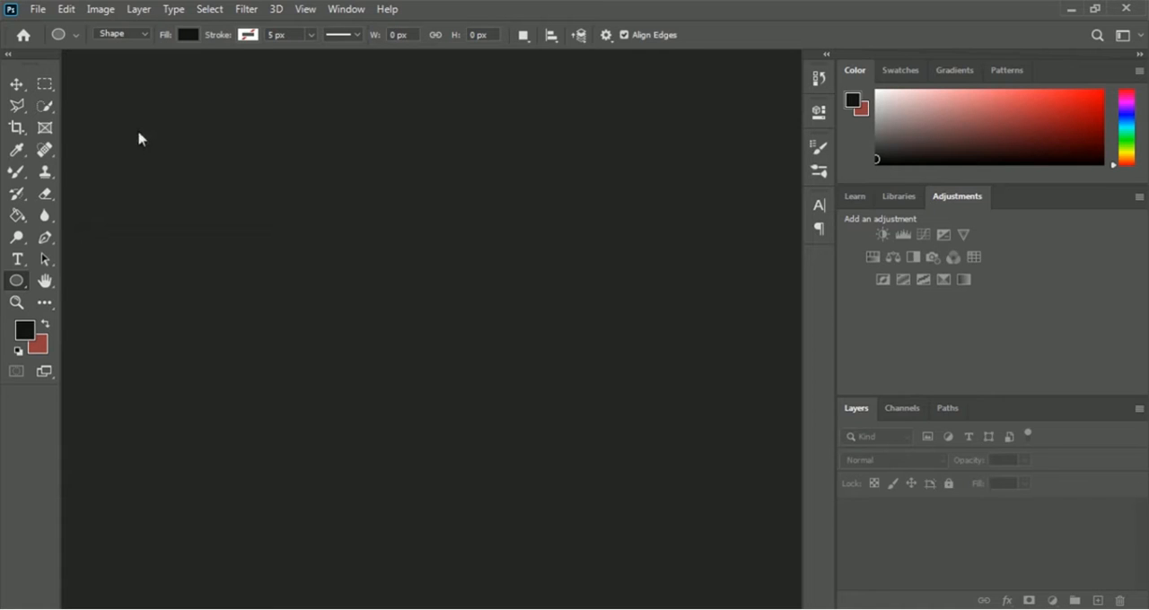
# - Create a new landscape photo document, 6 x 4 inches at 300 pixels/inch, RGB Color with a white background
pyautogui.click(39, 9)
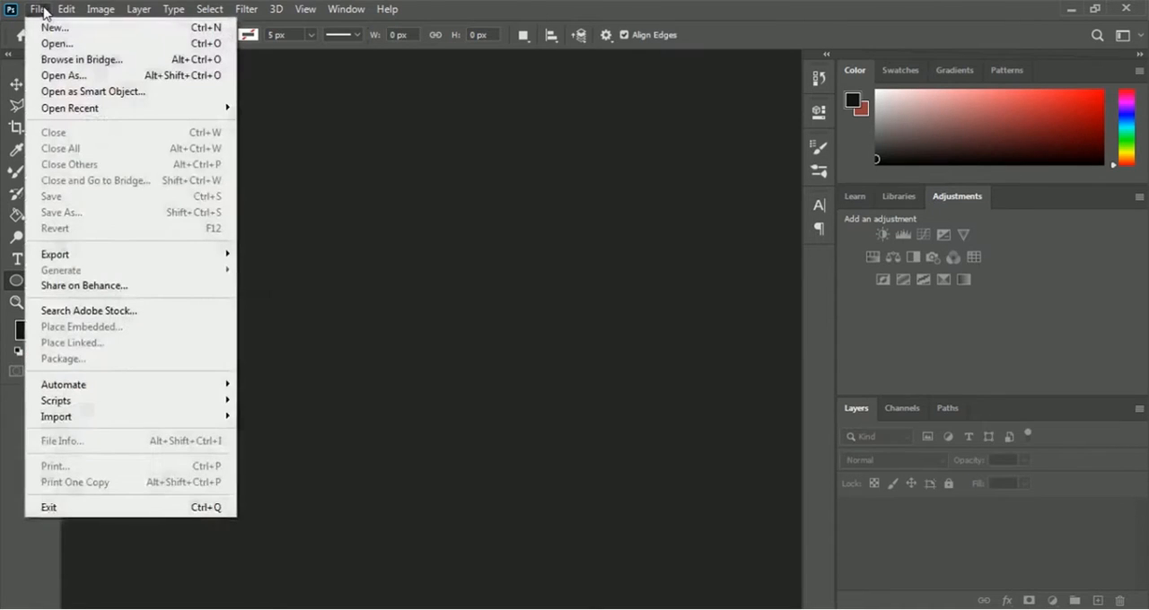
pyautogui.click(139, 32)
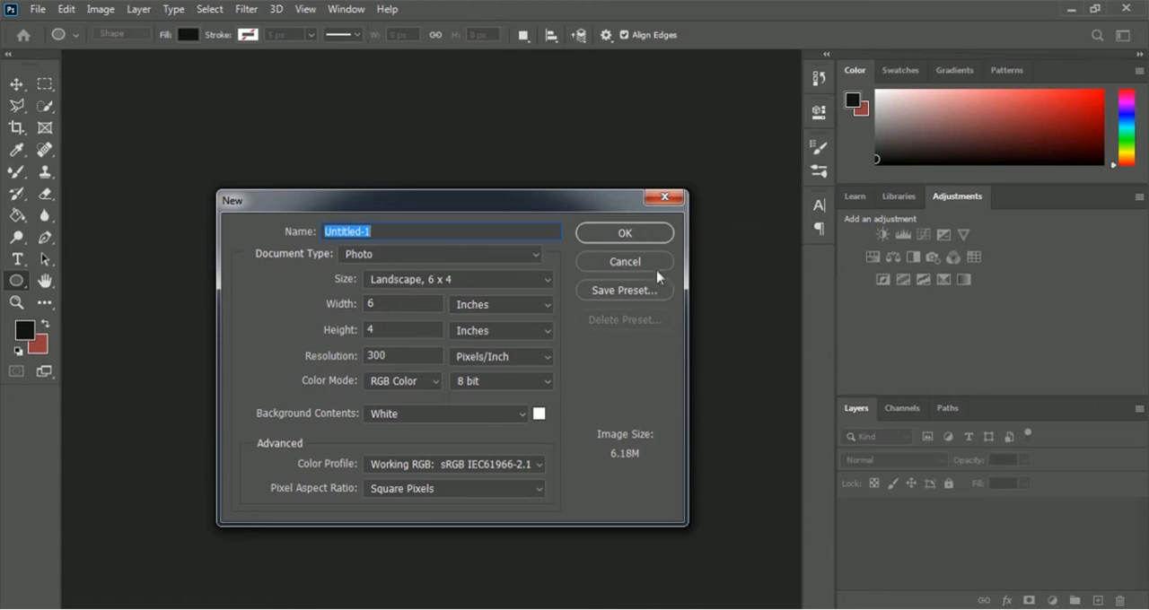
pyautogui.click(660, 236)
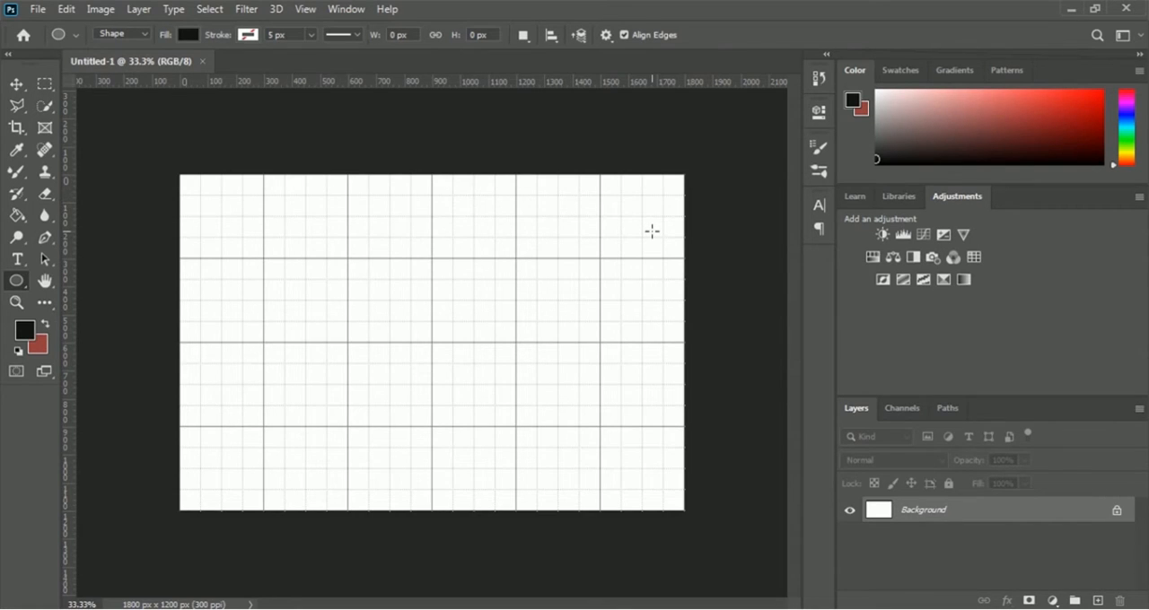
# - Draw a 600 x 600 px circle with the Ellipse Tool, placed at X 300 px and Y 300 px
pyautogui.click(16, 284)
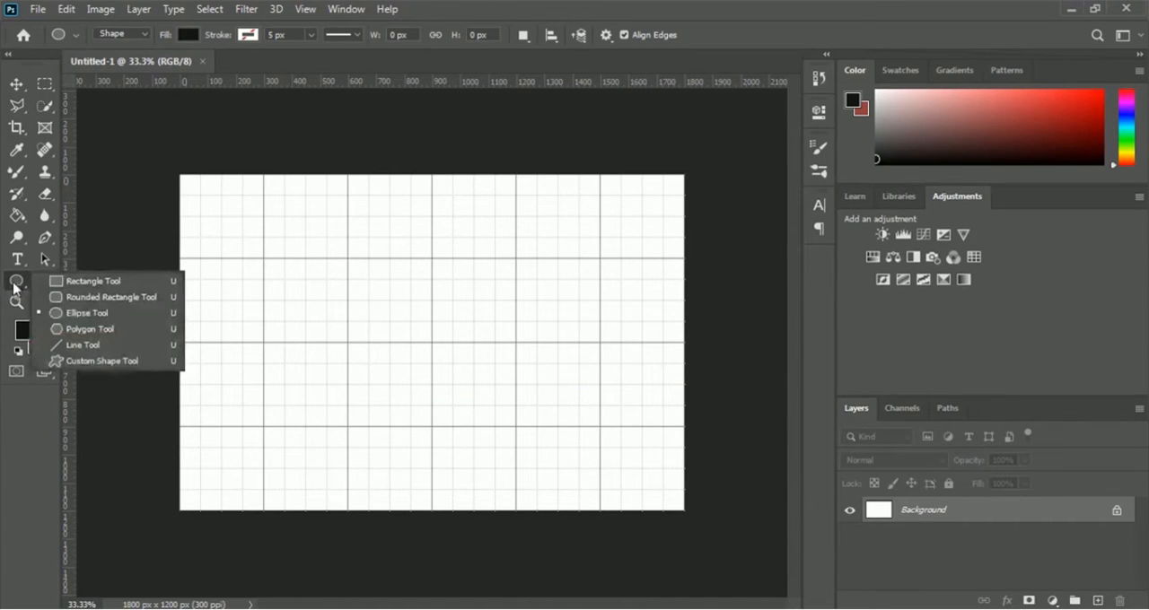
pyautogui.click(80, 318)
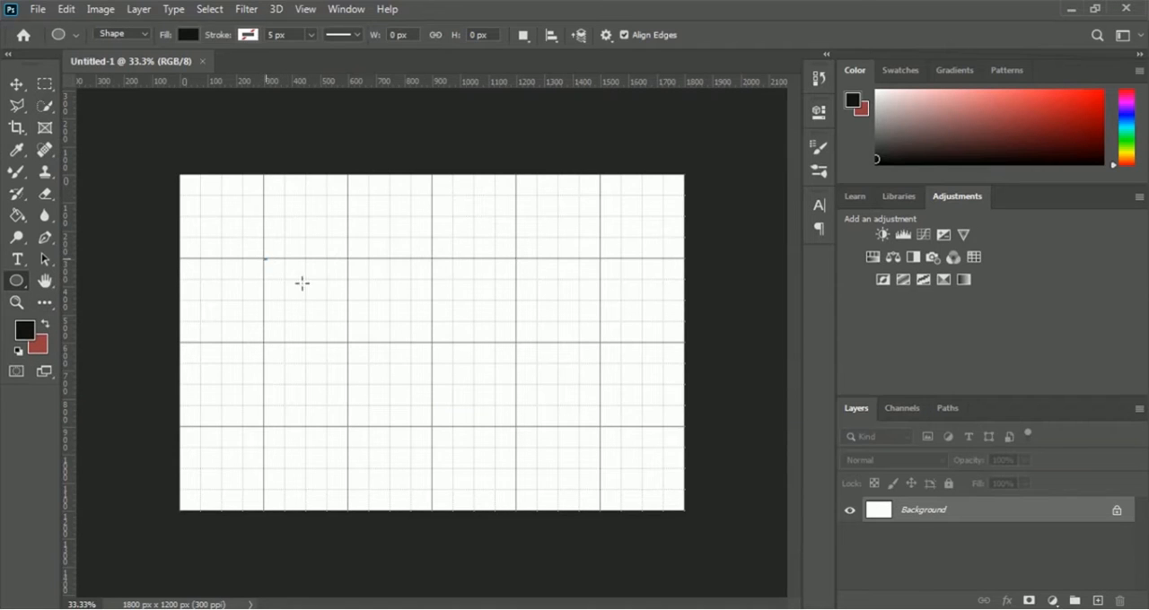
pyautogui.moveTo(265, 259); pyautogui.dragTo(438, 428)
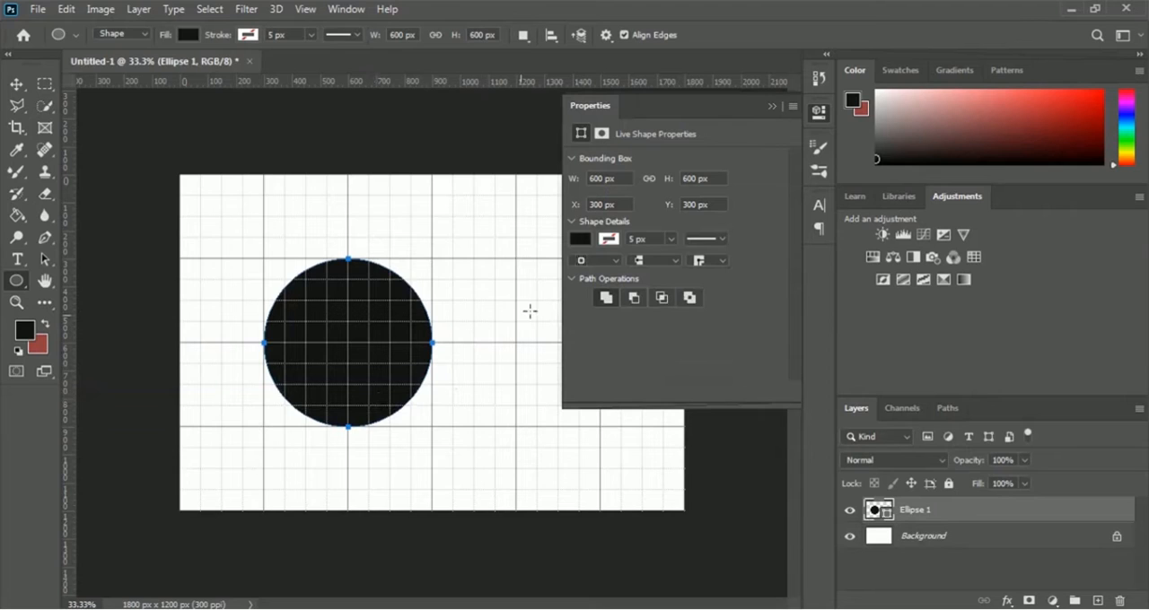
# - Fill the circle with bright green #2df10c and give its outline a black stroke
pyautogui.click(582, 240)
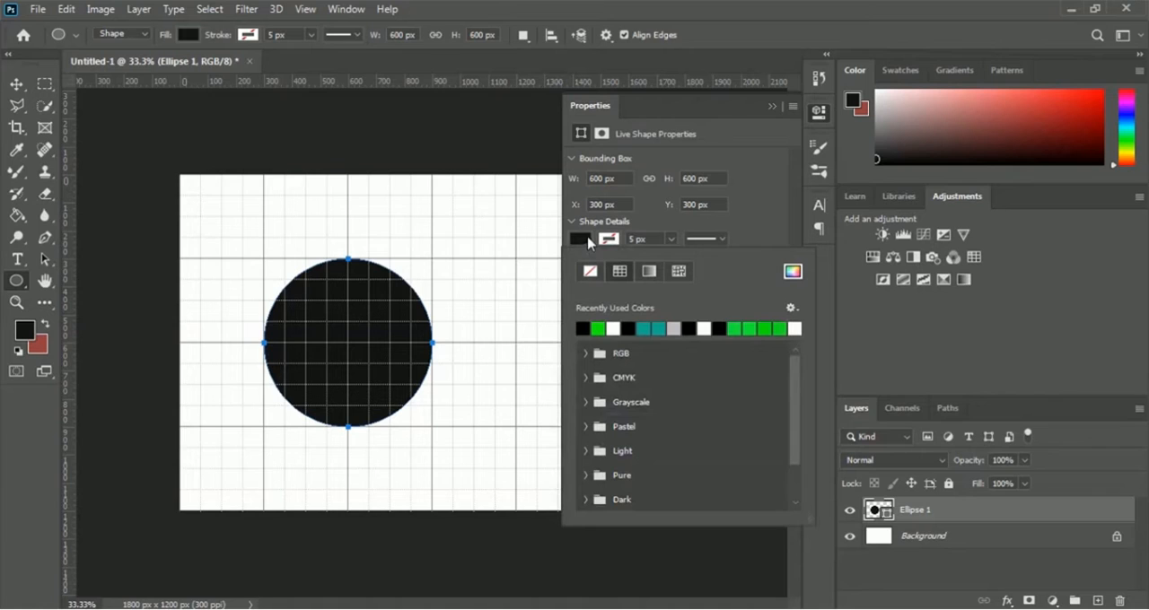
pyautogui.click(793, 272)
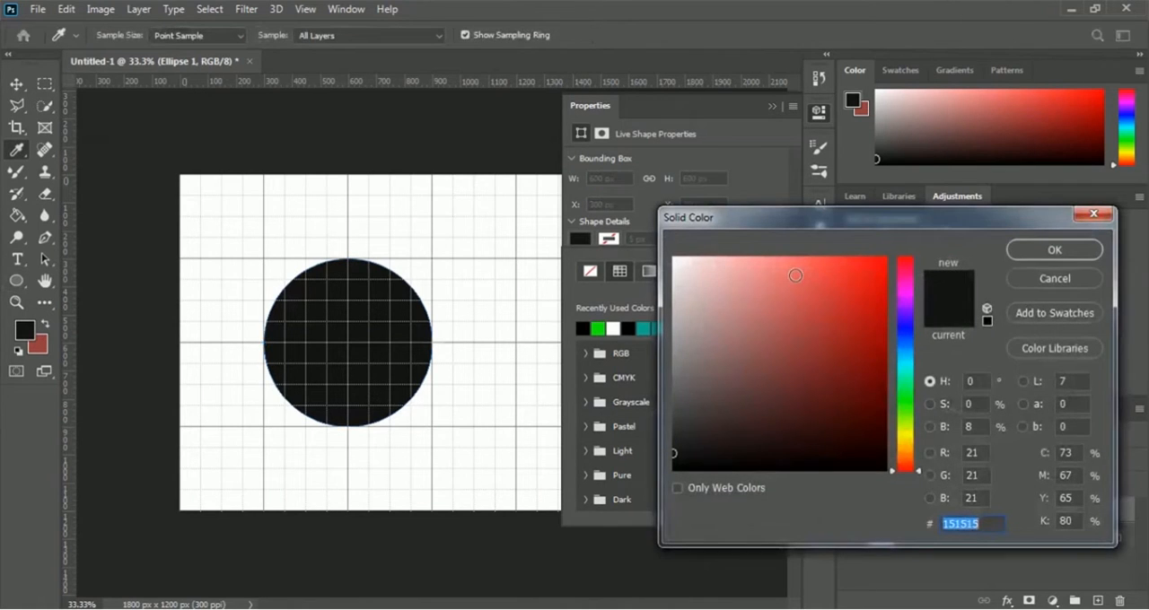
pyautogui.click(907, 405)
pyautogui.moveTo(865, 269); pyautogui.dragTo(876, 268)
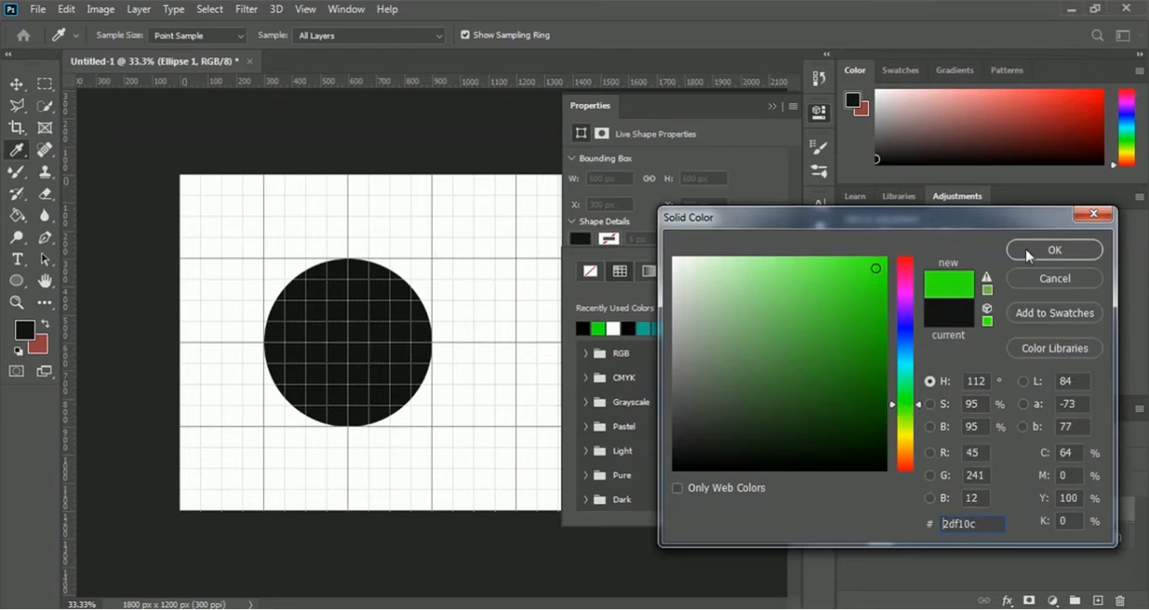
pyautogui.click(1042, 255)
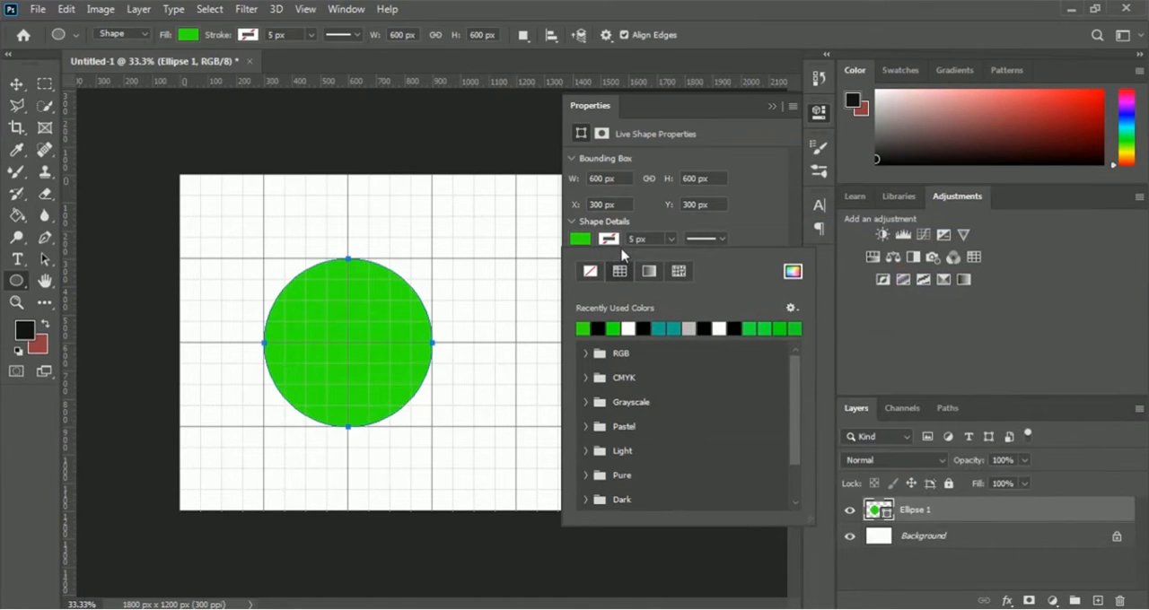
pyautogui.click(598, 326)
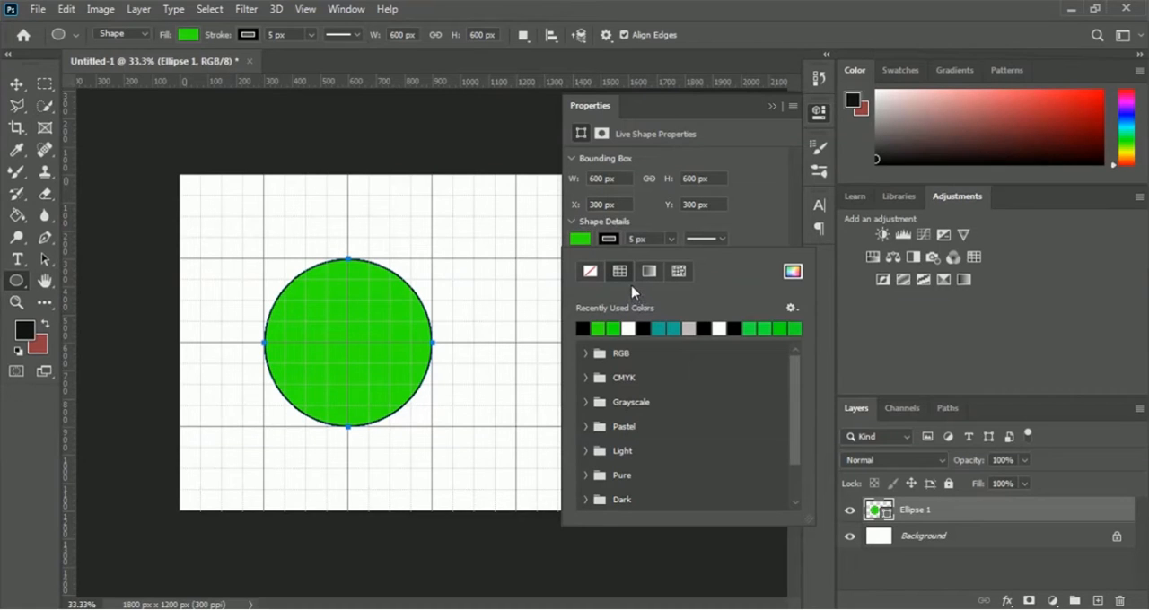
pyautogui.click(774, 107)
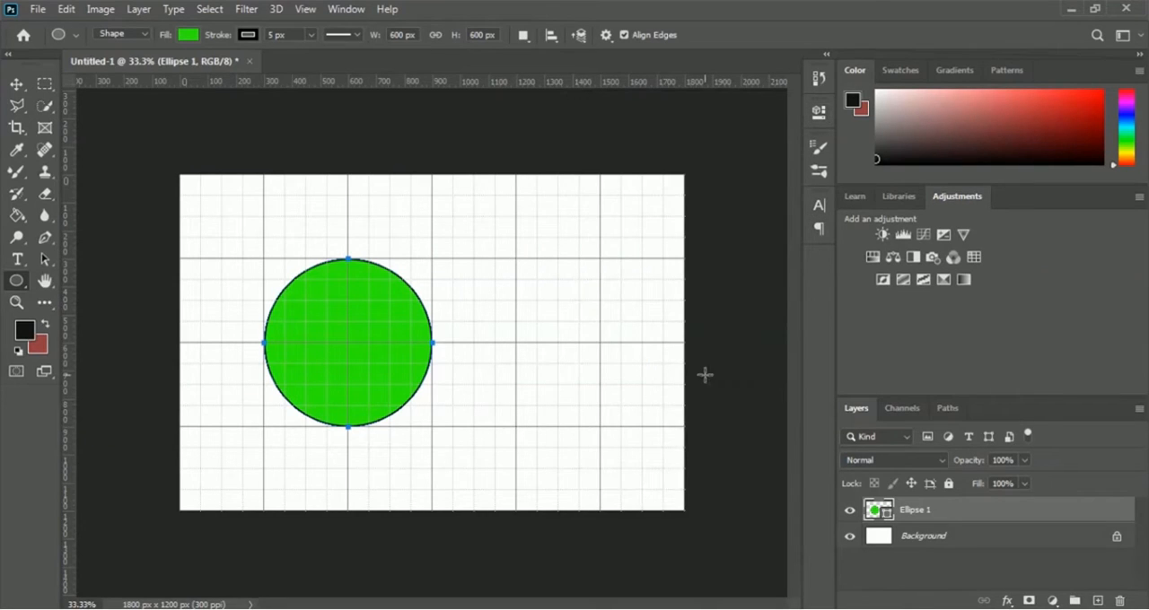
# - Duplicate the Ellipse 1 layer within the same document as Ellipse 1 copy
pyautogui.rightClick(925, 513)
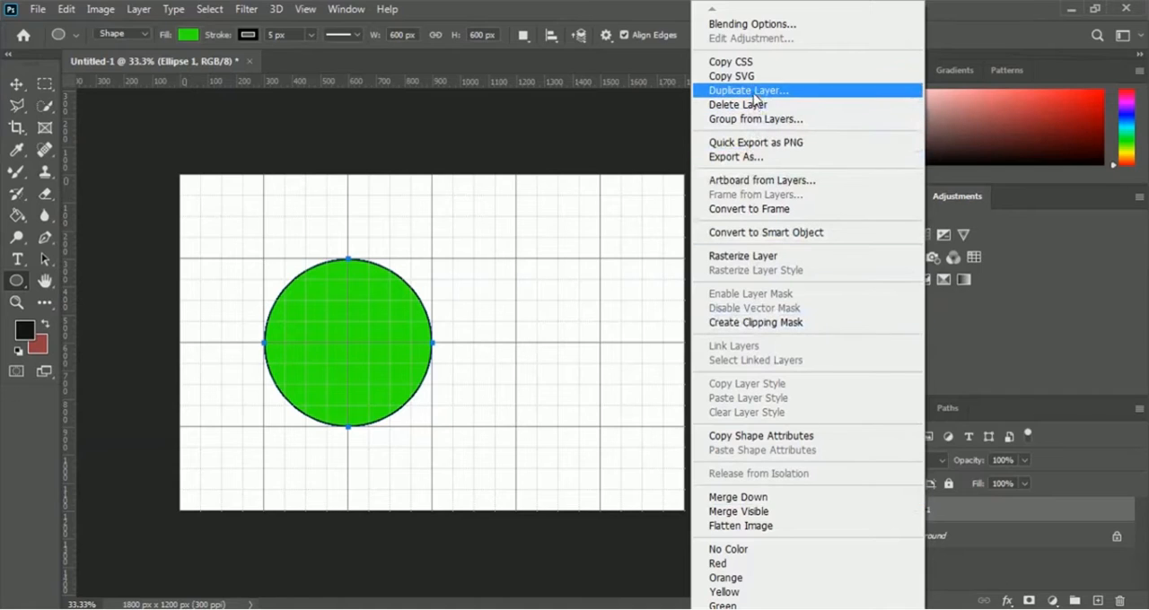
pyautogui.click(814, 91)
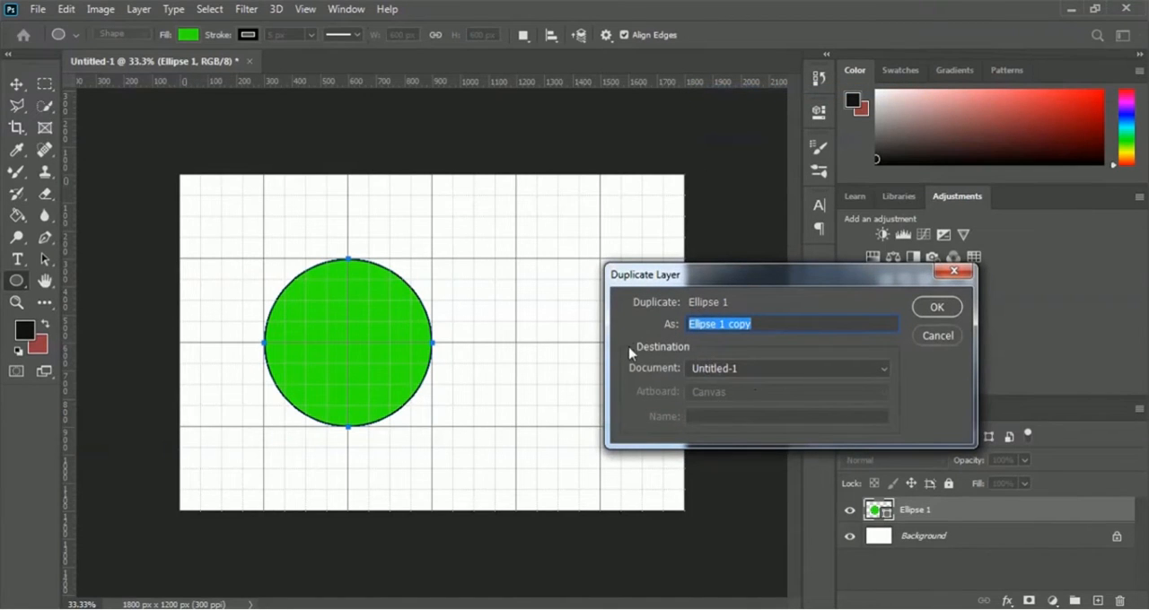
pyautogui.click(936, 308)
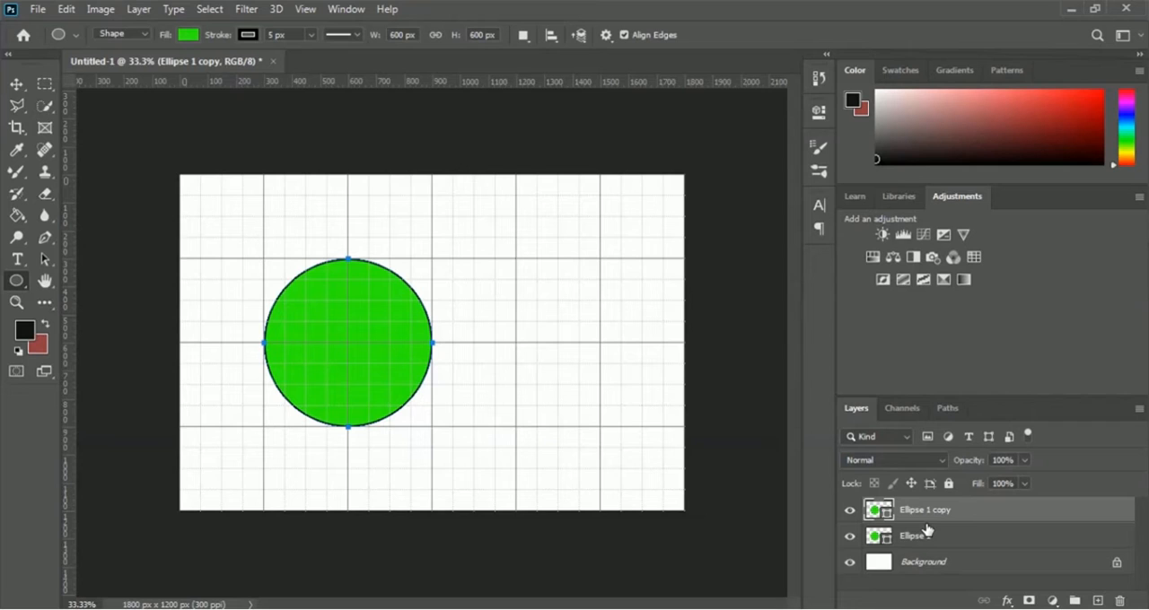
# - Scale the duplicated circle to about 86% width and 86.5% height, leaving an even margin inside the original circle
pyautogui.hotkey('ctrl', 't')
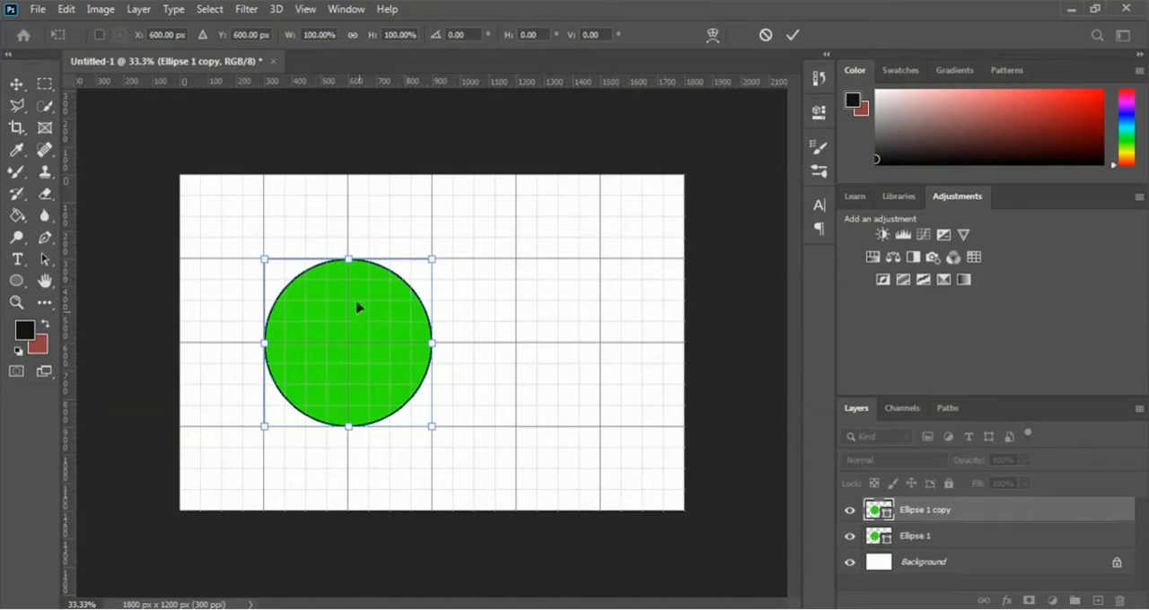
pyautogui.moveTo(348, 262); pyautogui.dragTo(350, 271)
pyautogui.moveTo(266, 349); pyautogui.dragTo(275, 349)
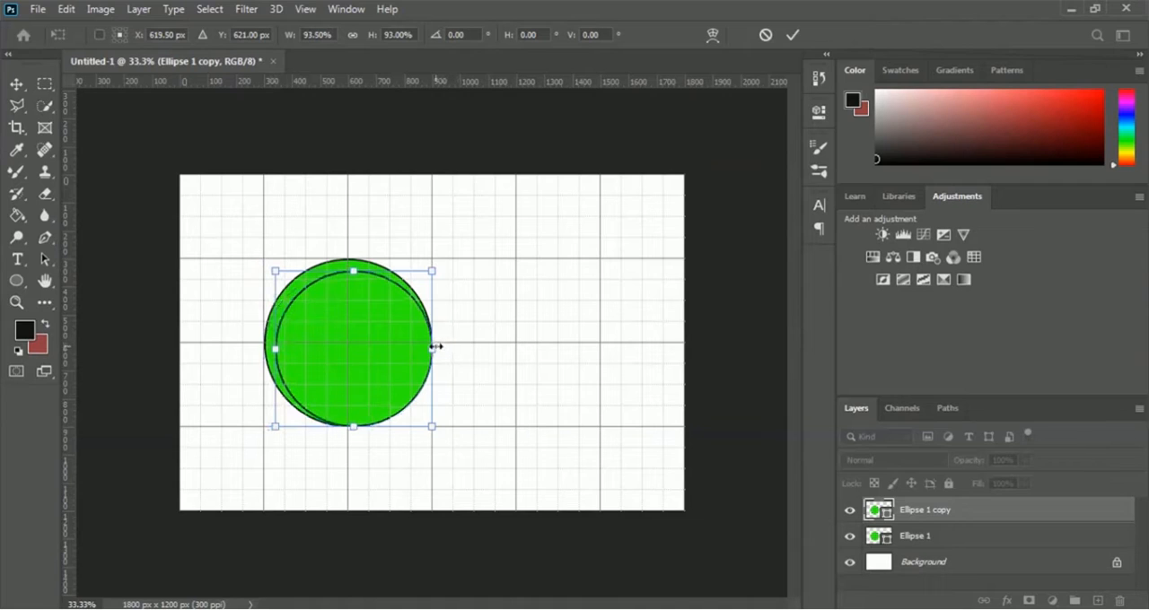
pyautogui.moveTo(431, 349); pyautogui.dragTo(421, 349)
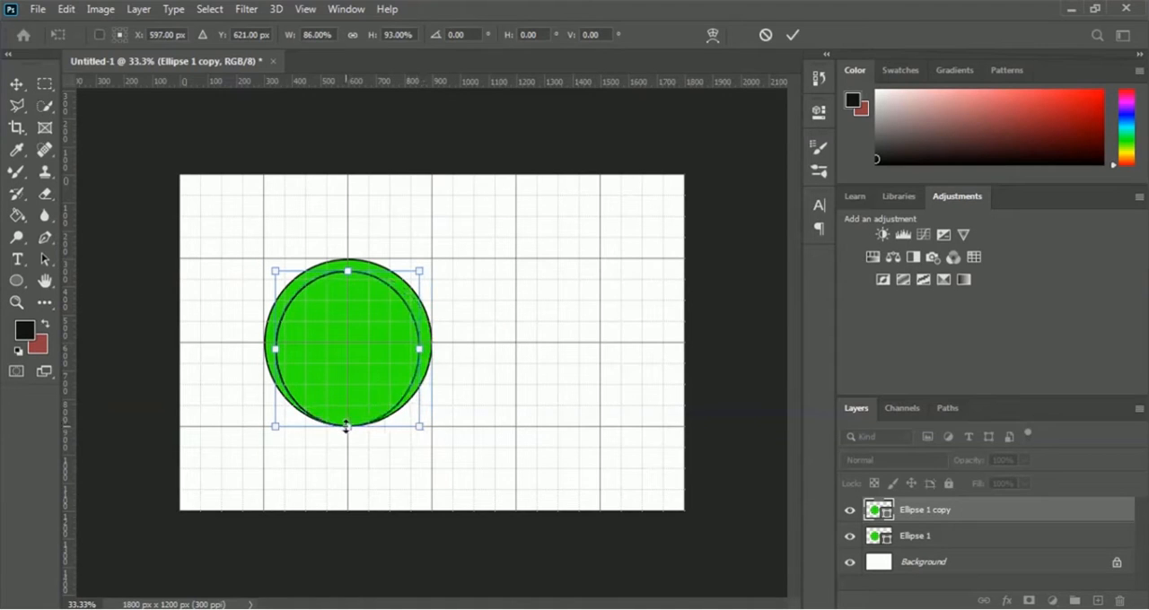
pyautogui.moveTo(347, 425); pyautogui.dragTo(347, 416)
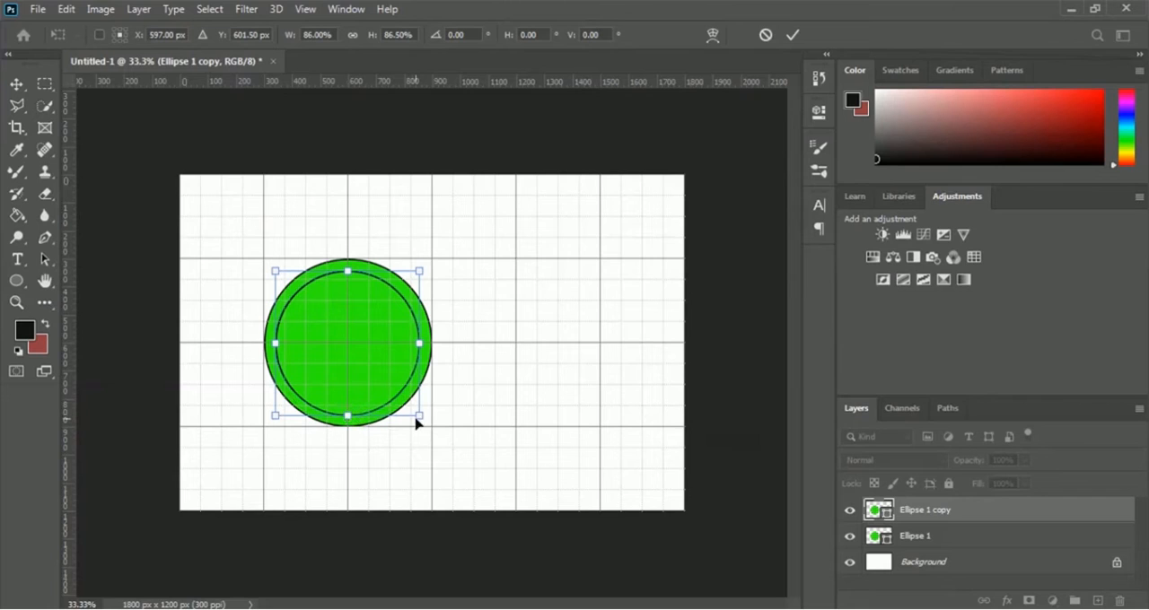
pyautogui.click(794, 36)
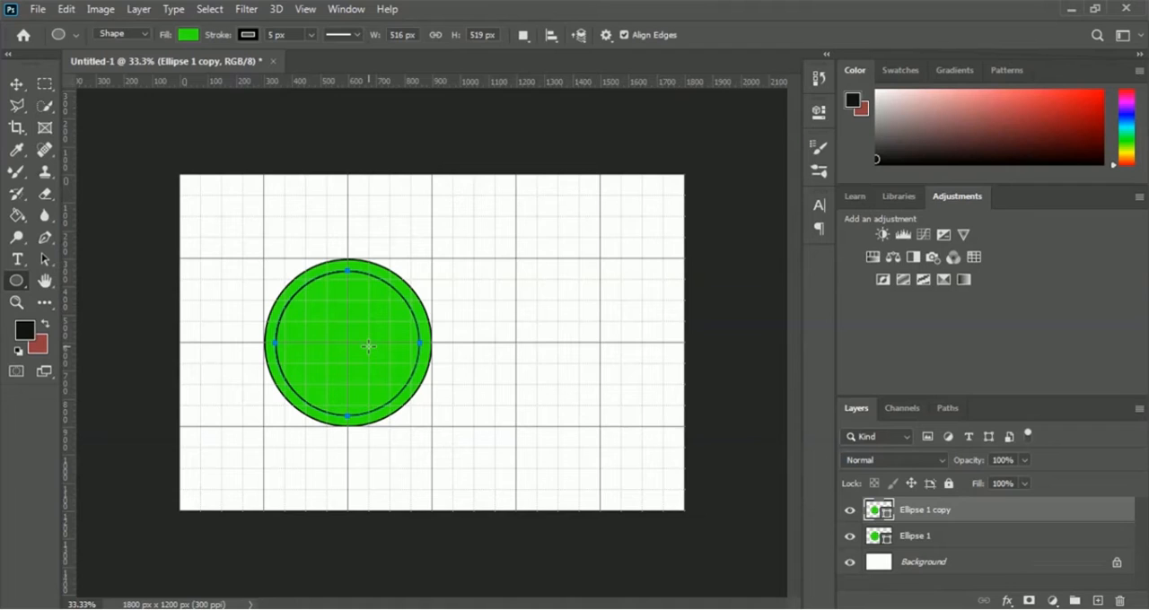
# - Change the inner circle's fill to white so the two circles form a ring
pyautogui.click(819, 114)
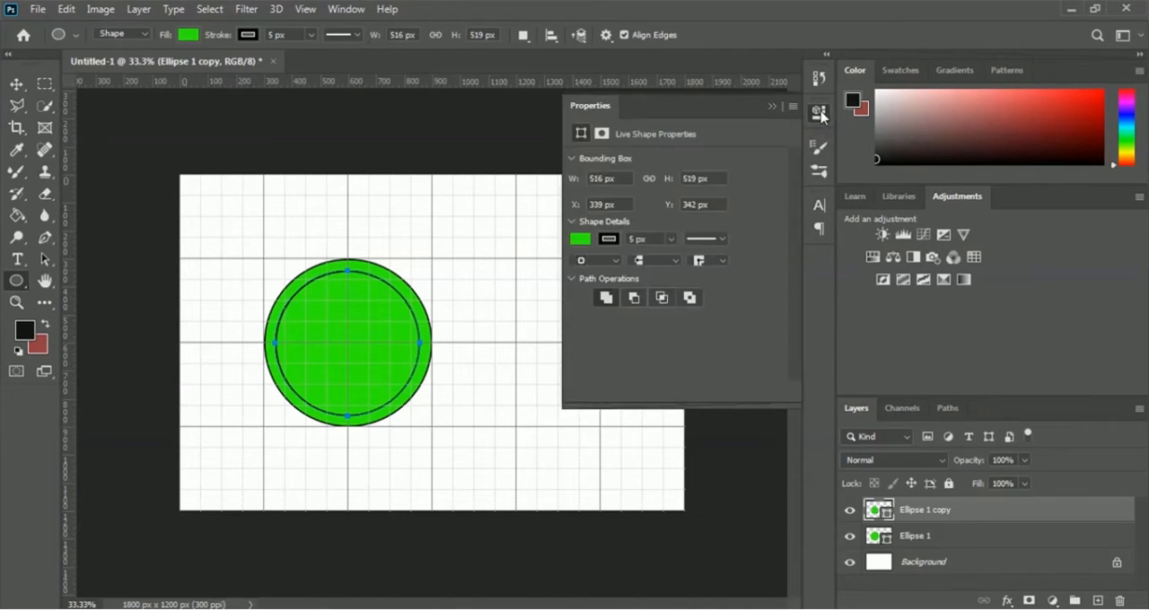
pyautogui.click(580, 239)
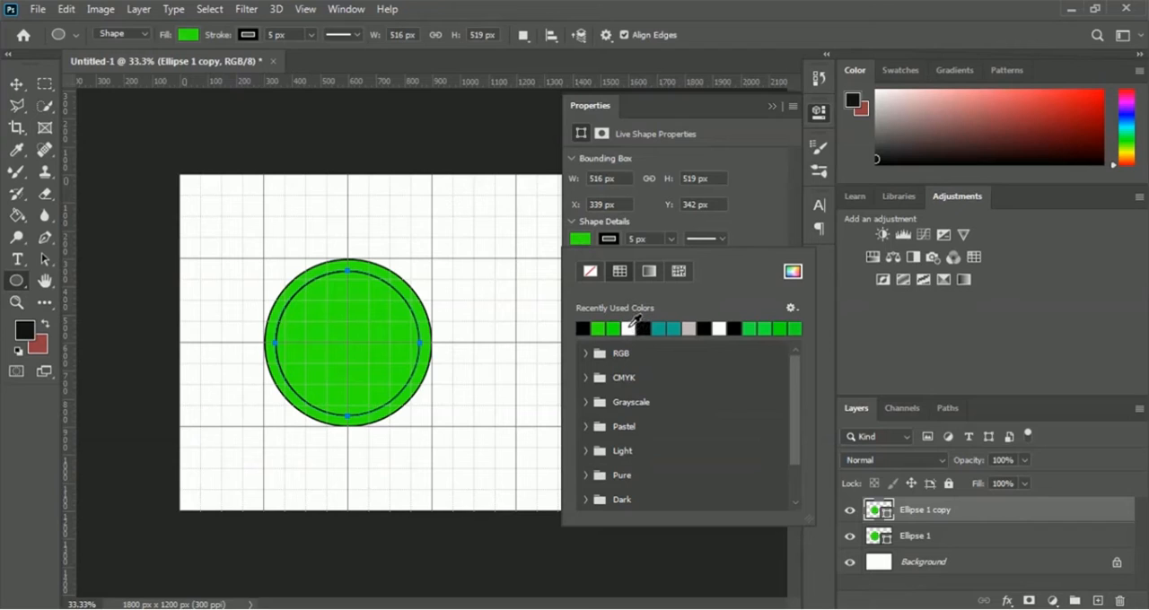
pyautogui.click(633, 325)
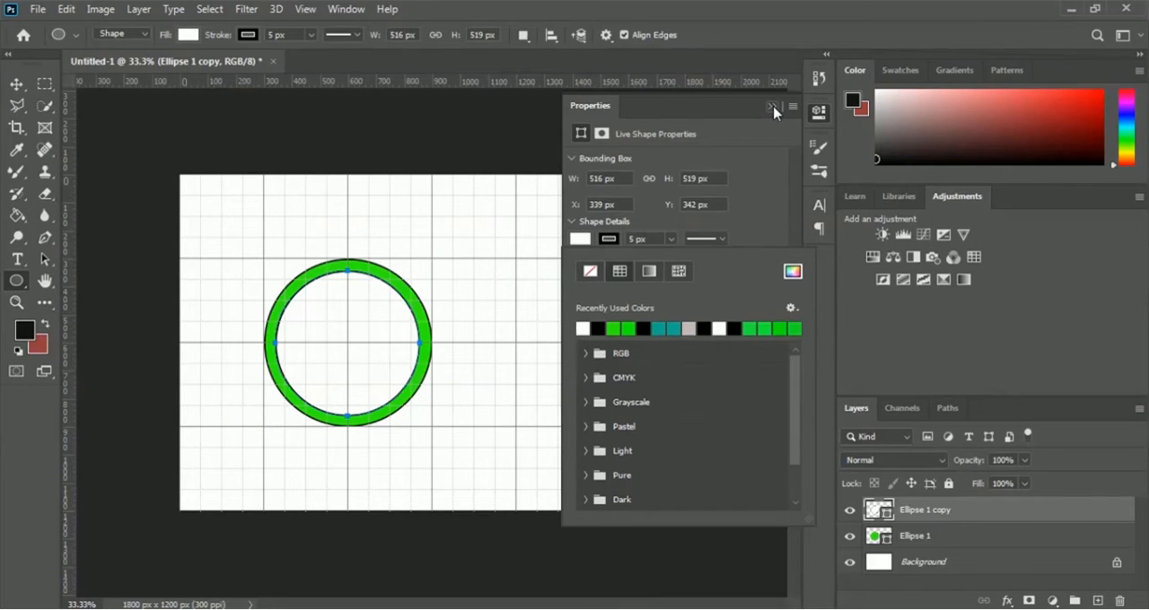
pyautogui.click(772, 108)
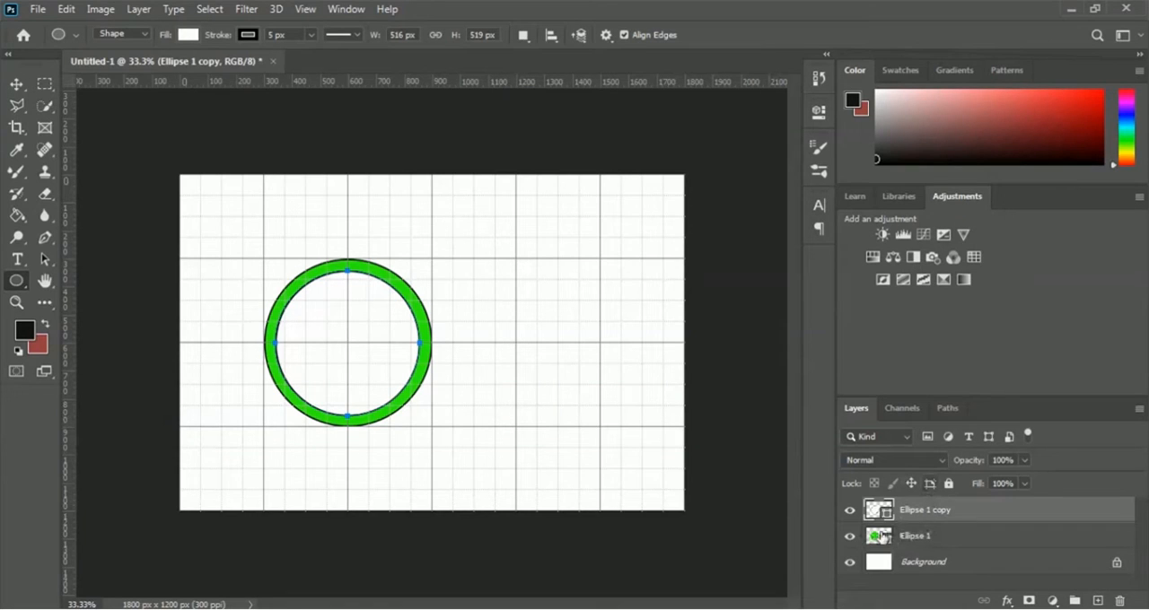
# - Convert both ellipse layers together into one smart object and rename it Logo Circle
pyautogui.keyDown('shift'); pyautogui.click(946, 538); pyautogui.keyUp('shift')
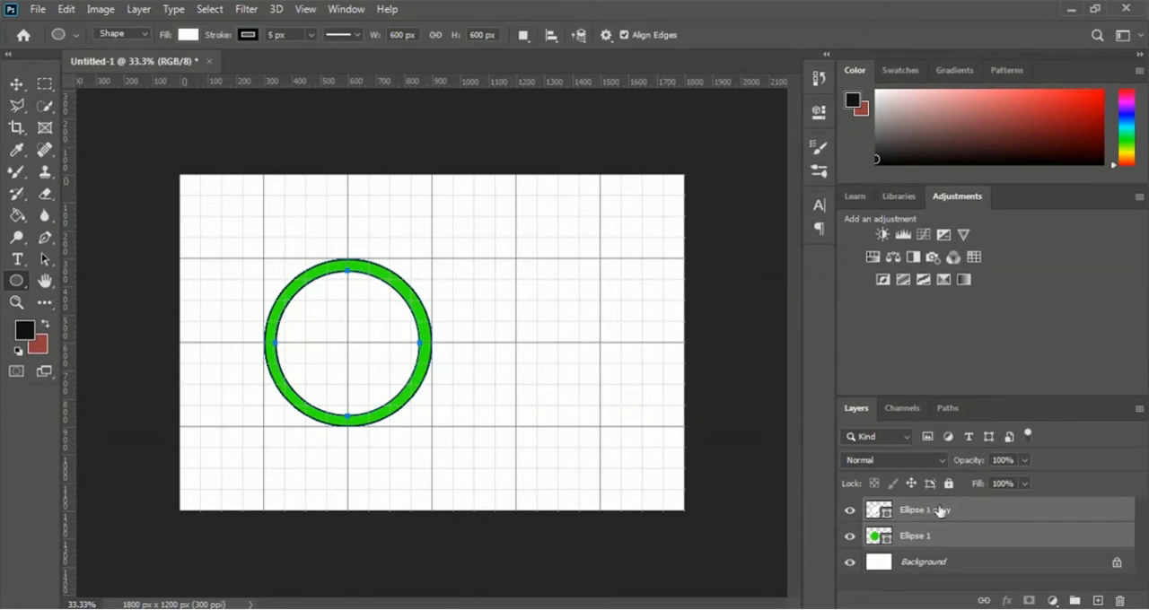
pyautogui.rightClick(926, 511)
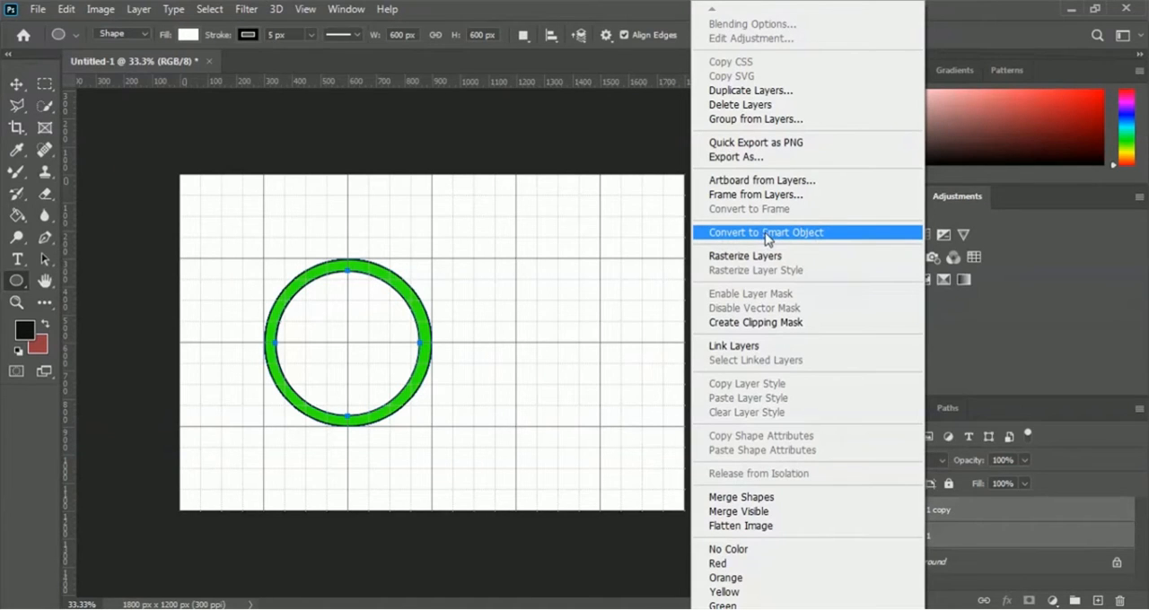
pyautogui.click(844, 237)
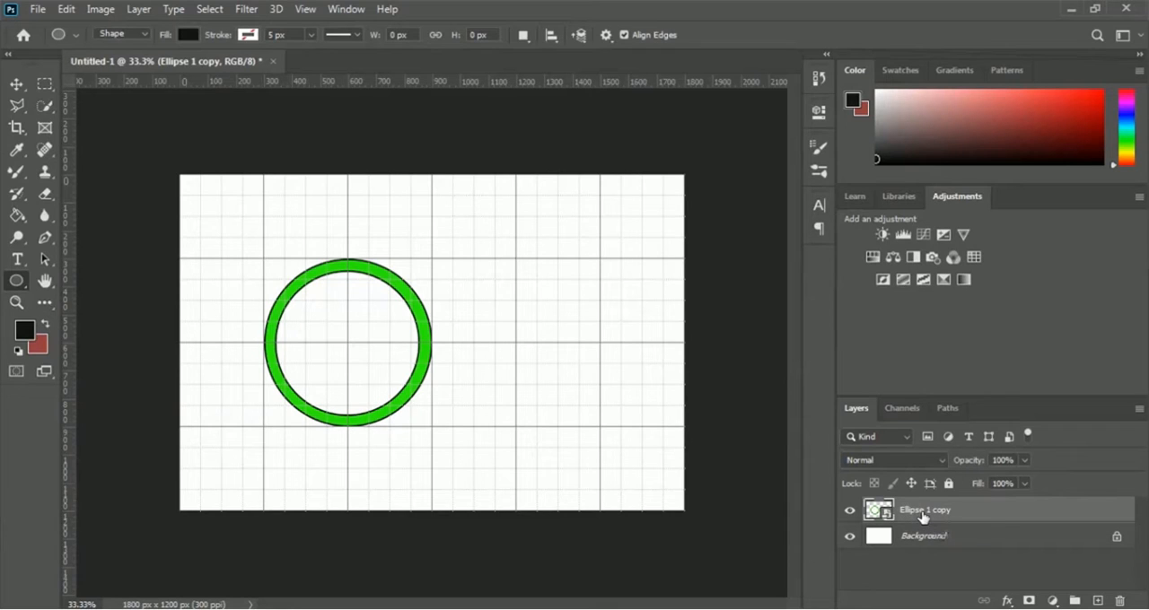
pyautogui.doubleClick(922, 511)
pyautogui.write('Logo Circle')
pyautogui.press('Return')
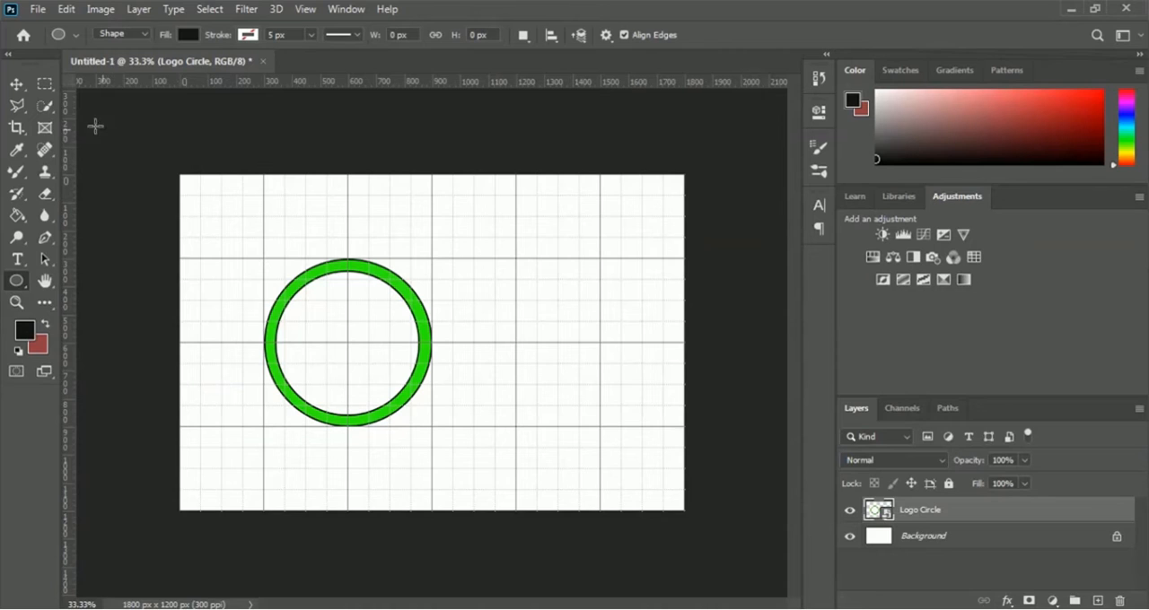
# - Rasterize the Logo Circle layer and delete a rectangular band about 300 px tall across the middle of the ring
pyautogui.click(46, 86)
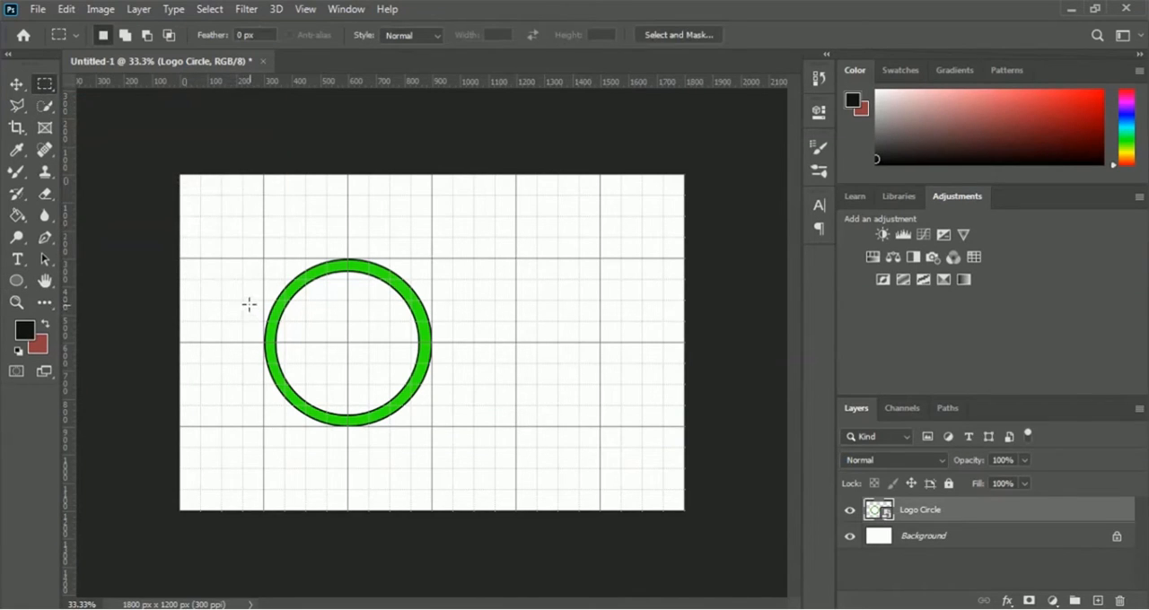
pyautogui.moveTo(243, 301); pyautogui.dragTo(544, 386)
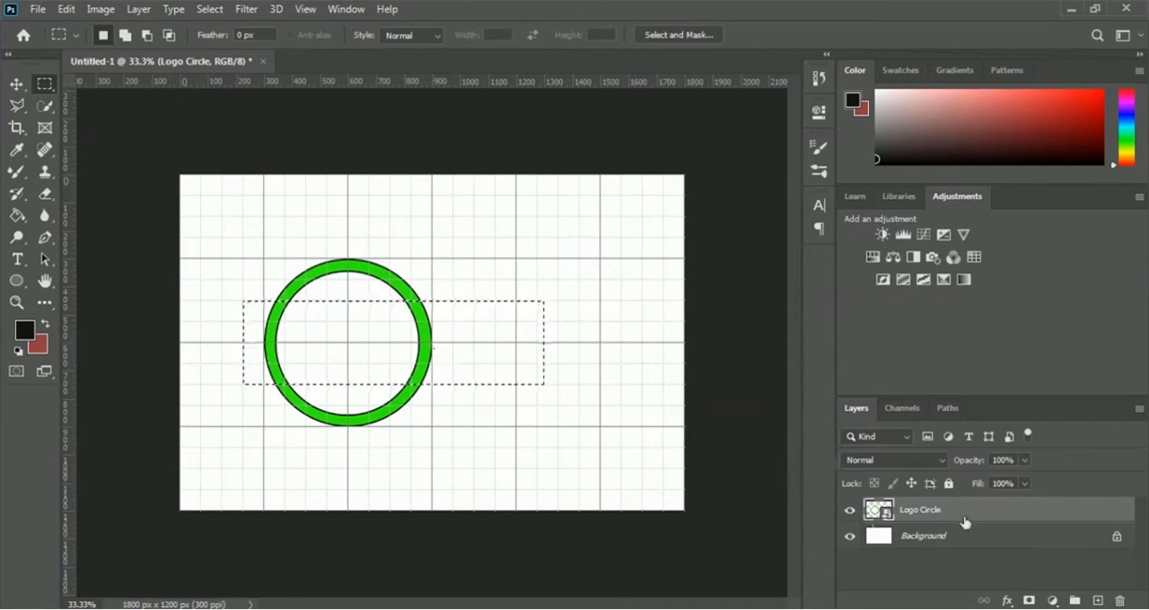
pyautogui.rightClick(935, 514)
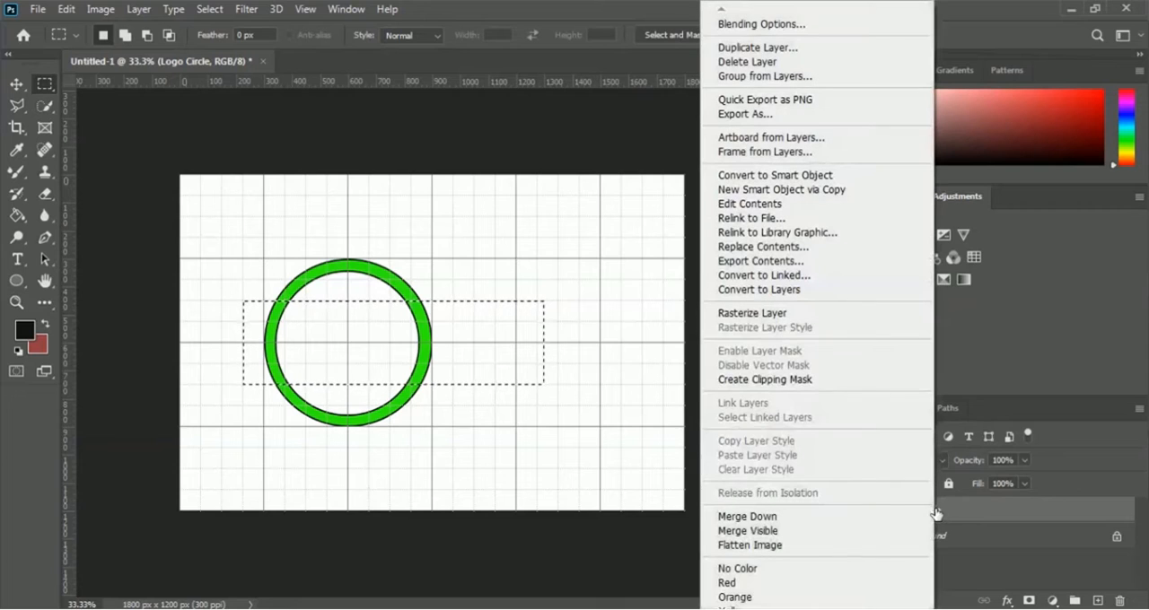
pyautogui.click(842, 322)
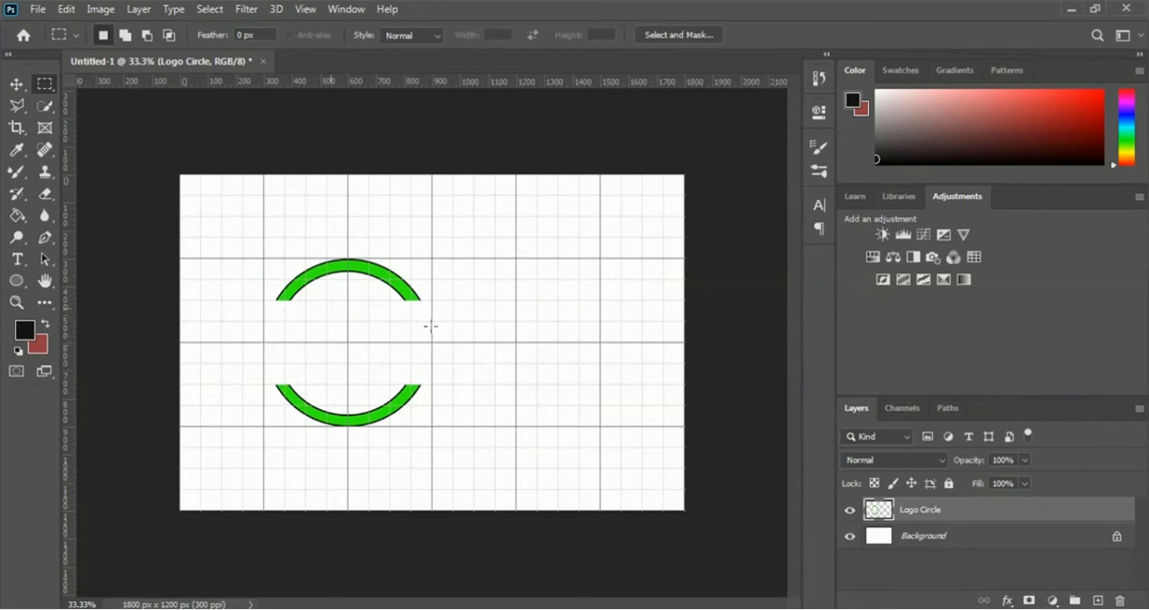
# - Hide the grid on the canvas
pyautogui.click(242, 11)
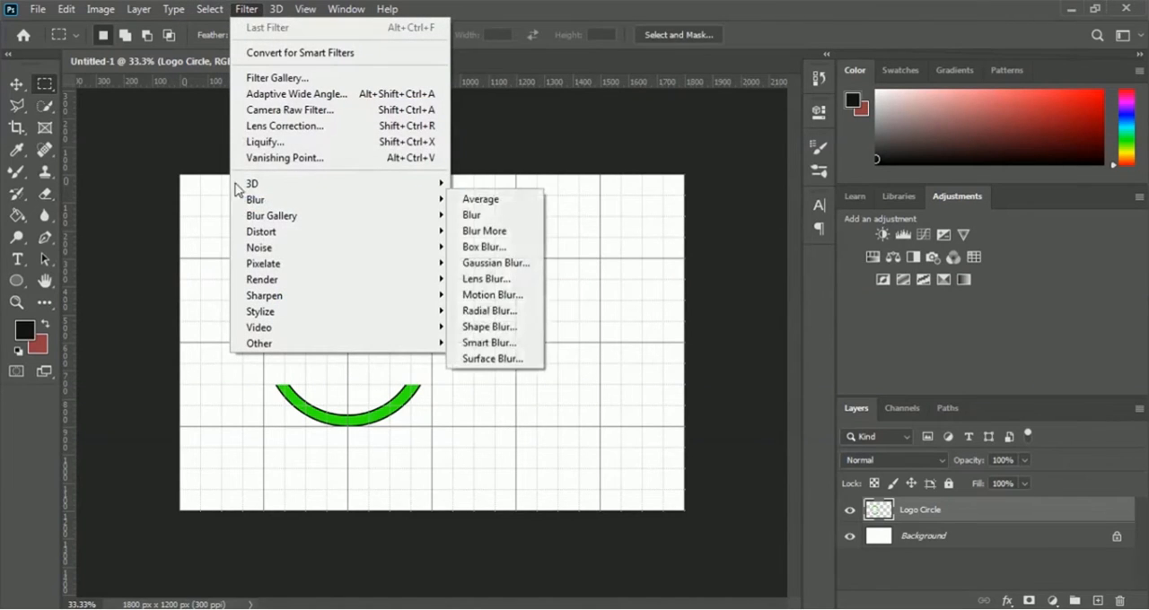
pyautogui.moveTo(310, 10)
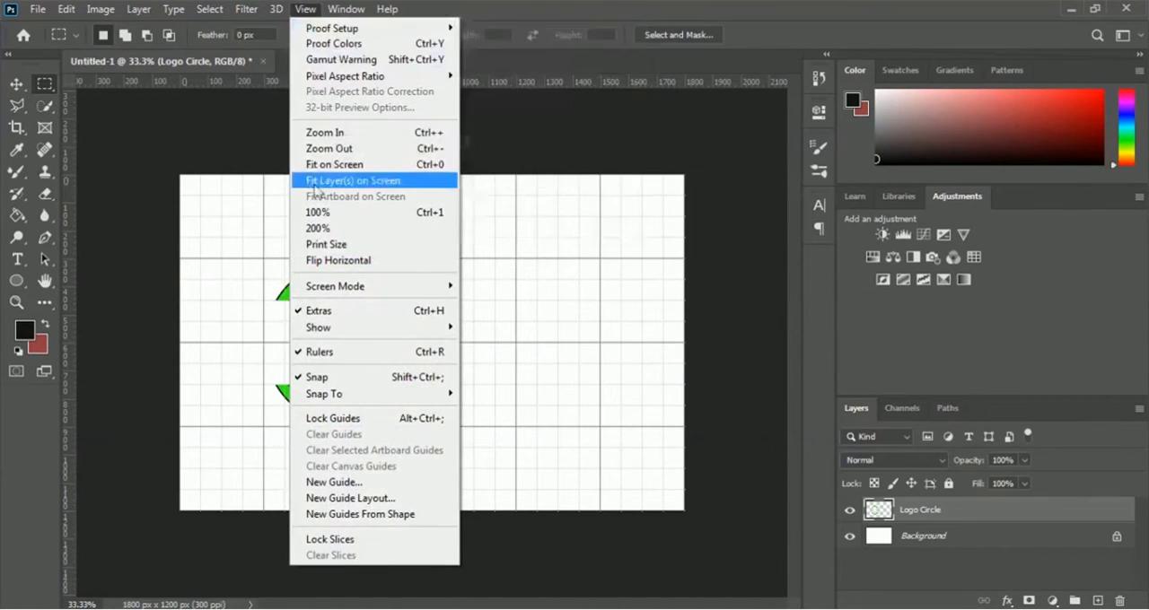
pyautogui.moveTo(350, 329)
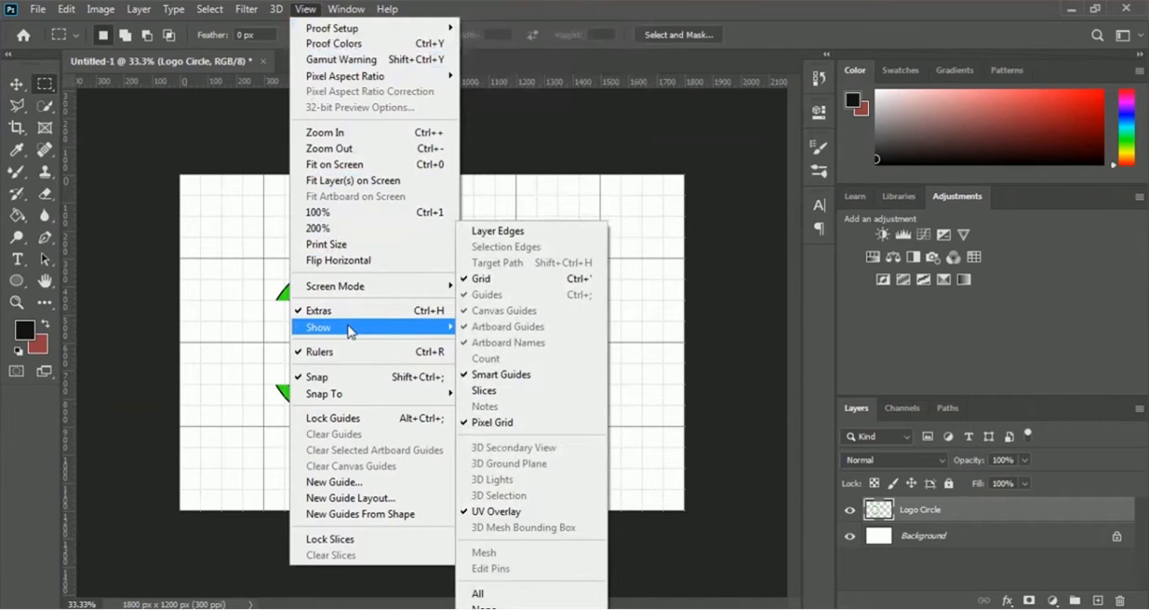
pyautogui.click(536, 284)
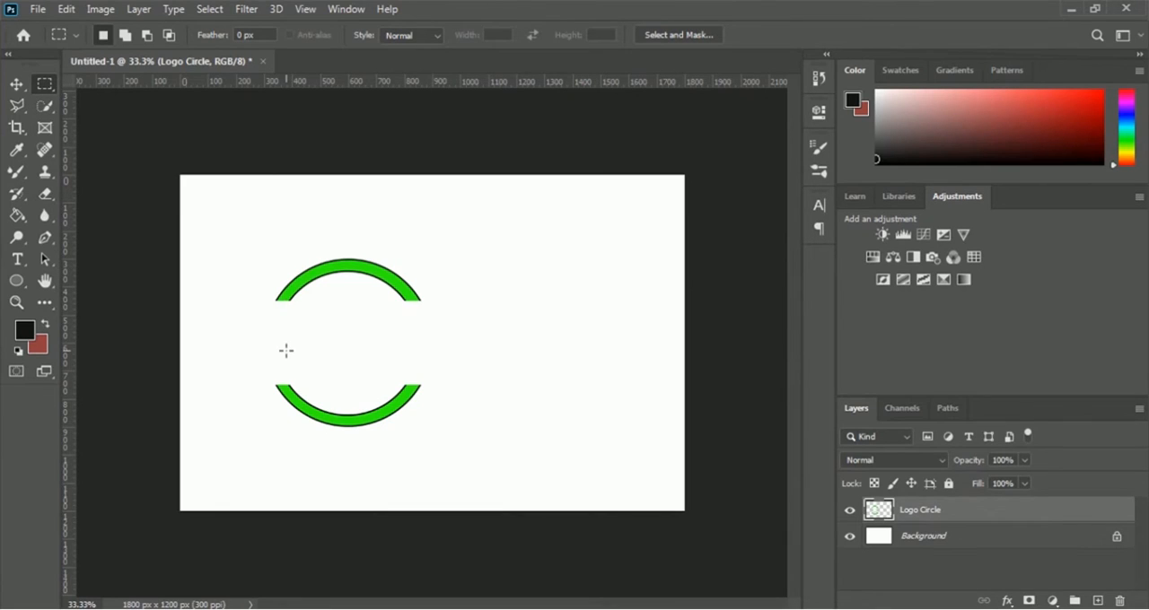
# - Draw a Grass 2 custom shape about 462 px wide and 273 px high in the gap between the two ring arcs
pyautogui.click(17, 284)
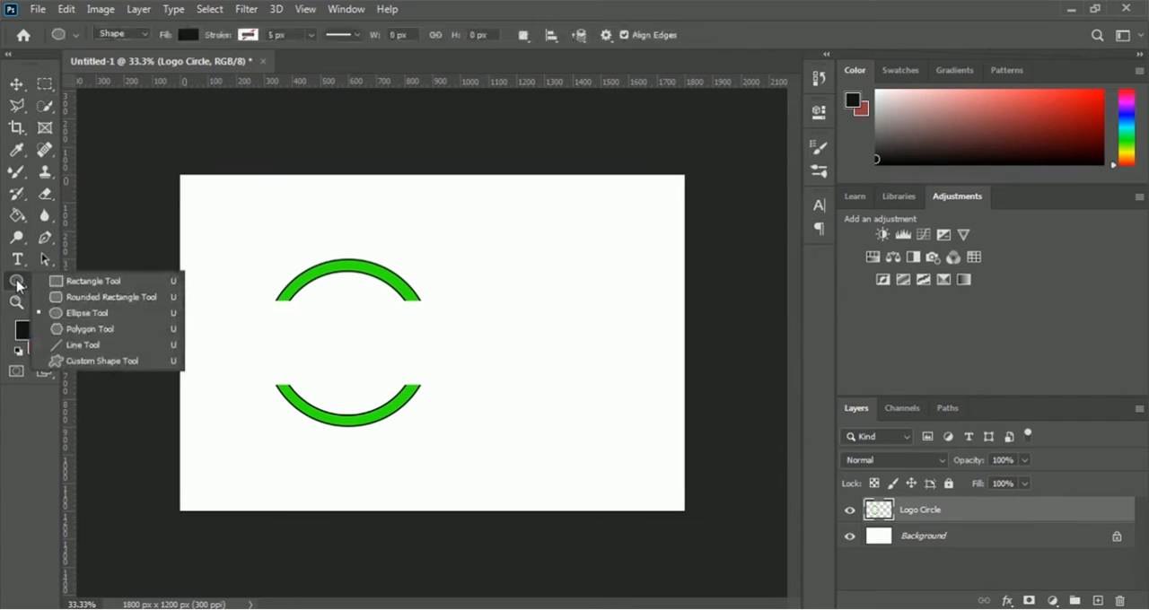
pyautogui.click(153, 367)
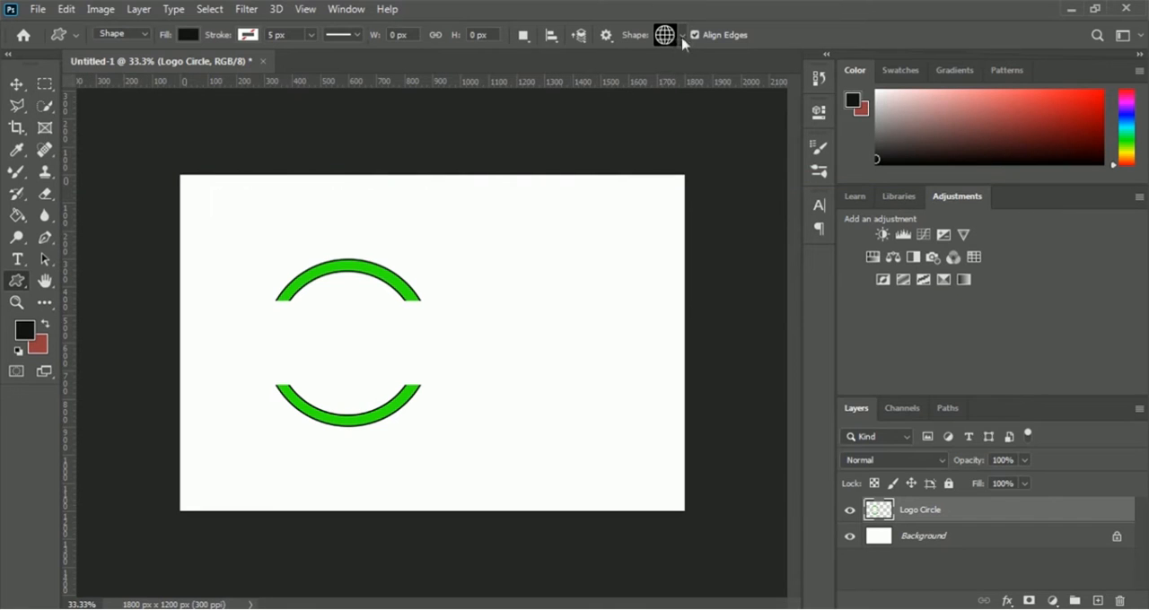
pyautogui.click(682, 38)
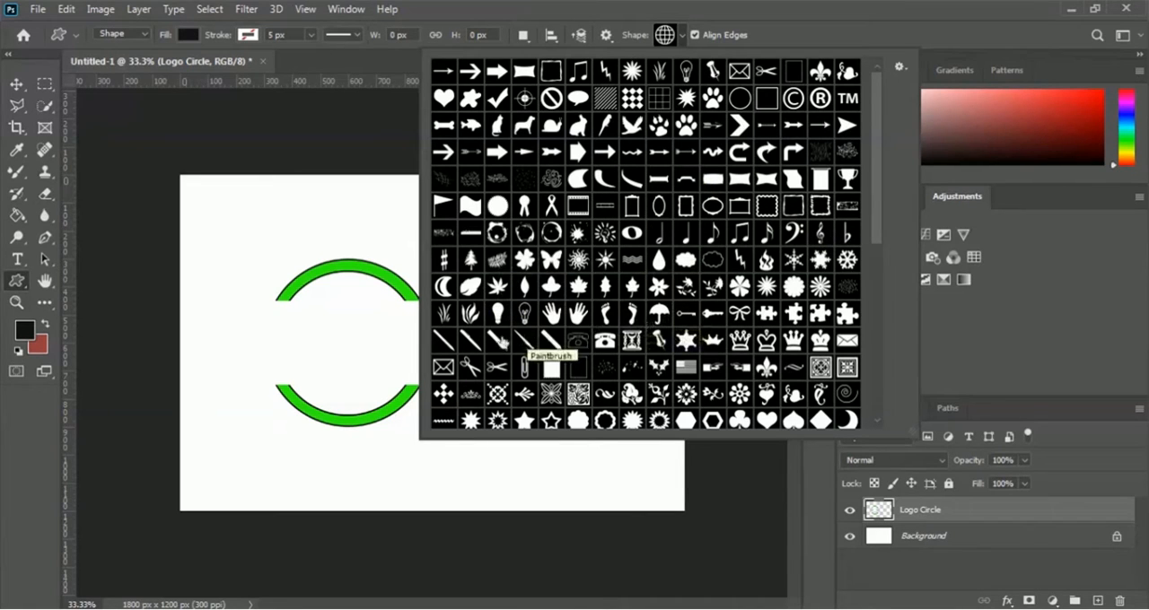
pyautogui.click(444, 316)
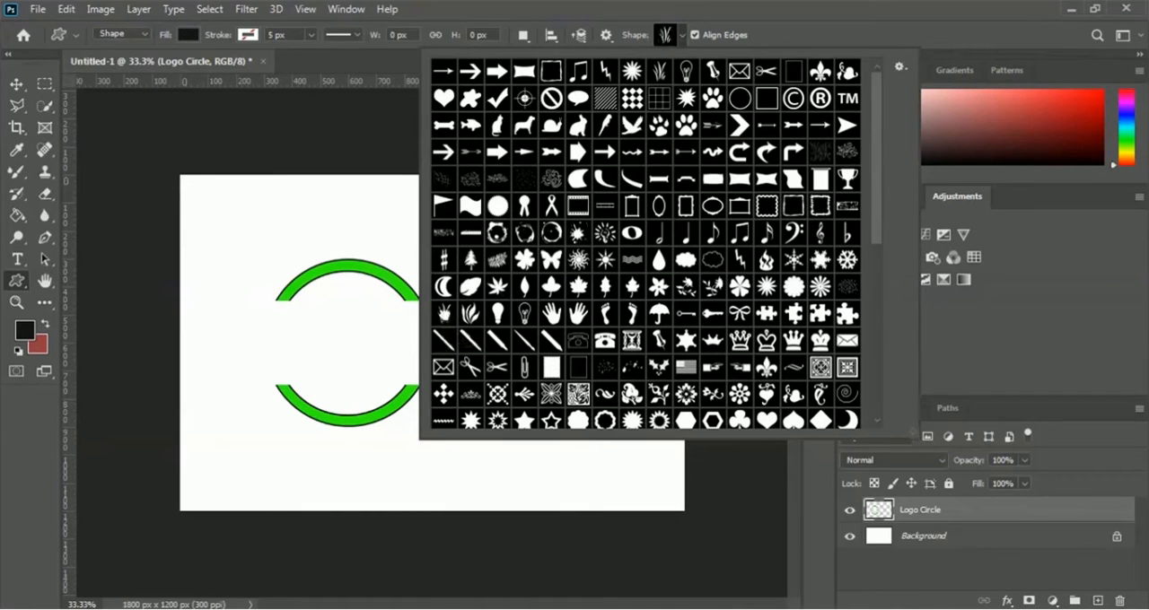
pyautogui.click(805, 43)
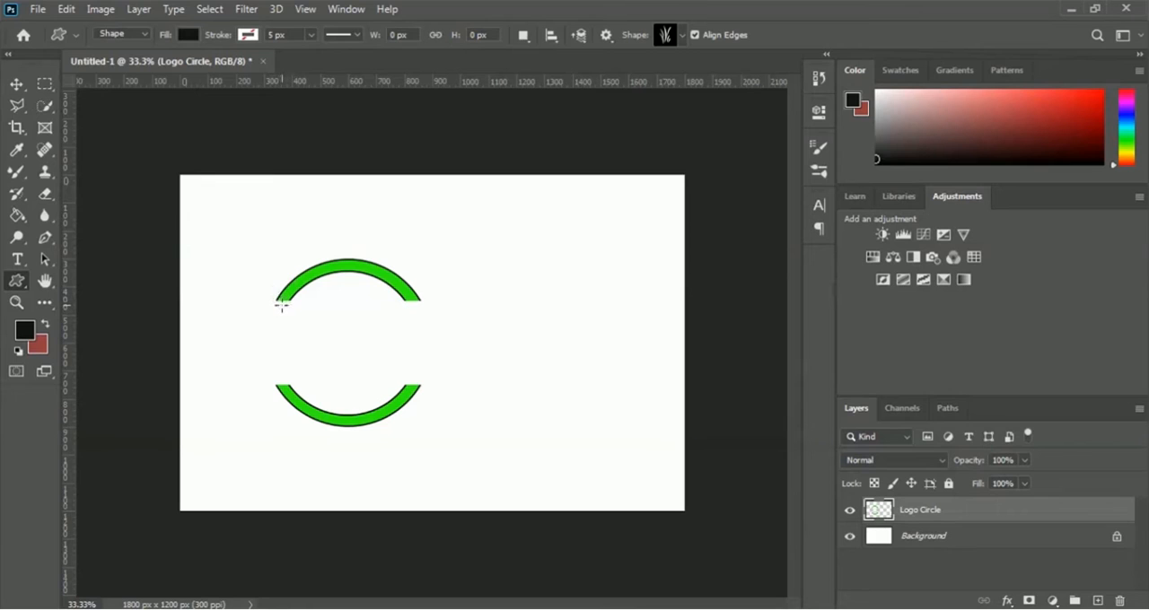
pyautogui.moveTo(259, 305); pyautogui.dragTo(385, 379)
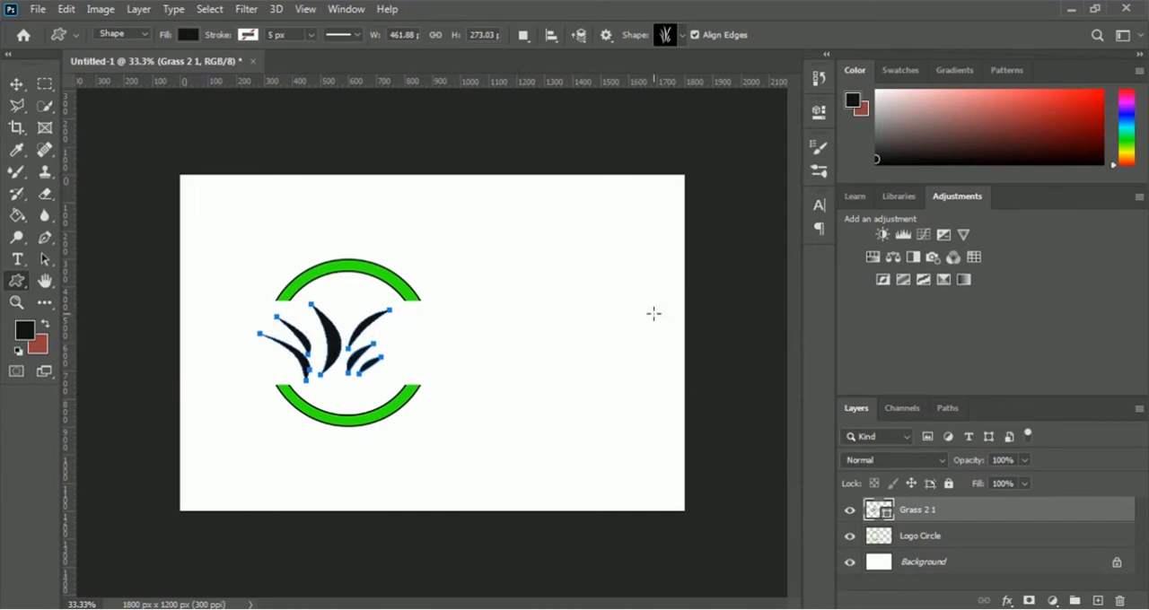
# - Move the grass shape left across the ring's open side, centred at about X 363 px and Y 608 px
pyautogui.hotkey('ctrl', 't')
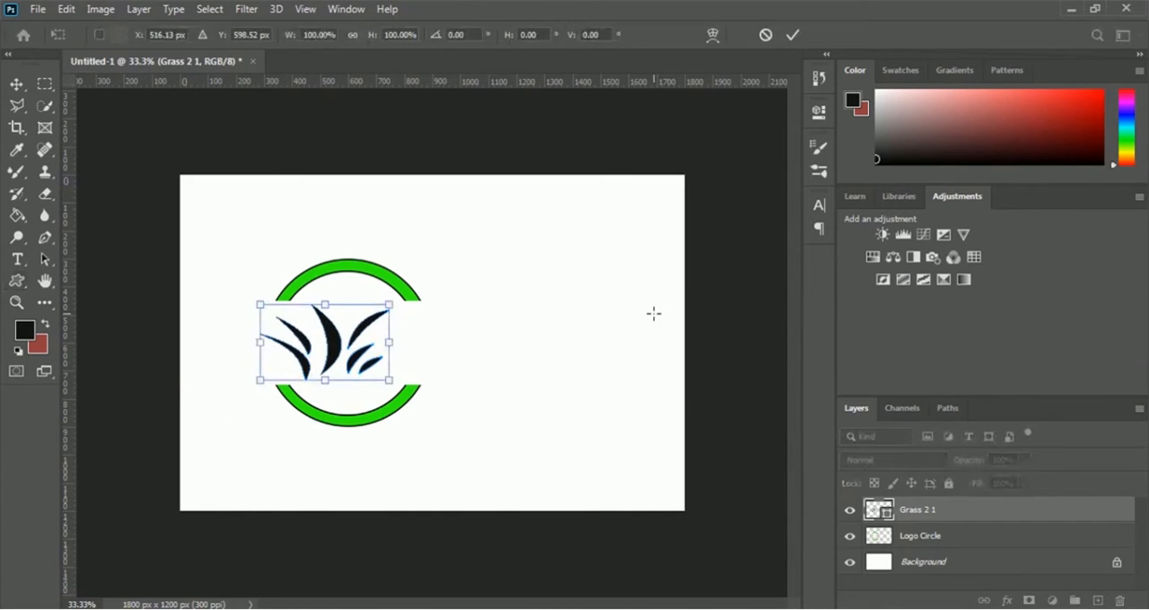
pyautogui.moveTo(341, 352); pyautogui.dragTo(297, 352)
pyautogui.press('Left')
pyautogui.press('Left')
pyautogui.press('Left')
pyautogui.press('Left')
pyautogui.press('Left')
pyautogui.press('Left')
pyautogui.press('Left')
pyautogui.press('Left')
pyautogui.press('Left')
pyautogui.press('Left')
pyautogui.press('Left')
pyautogui.press('Left')
pyautogui.press('Left')
pyautogui.press('Left')
pyautogui.press('Left')
pyautogui.press('Left')
pyautogui.press('Left')
pyautogui.press('Left')
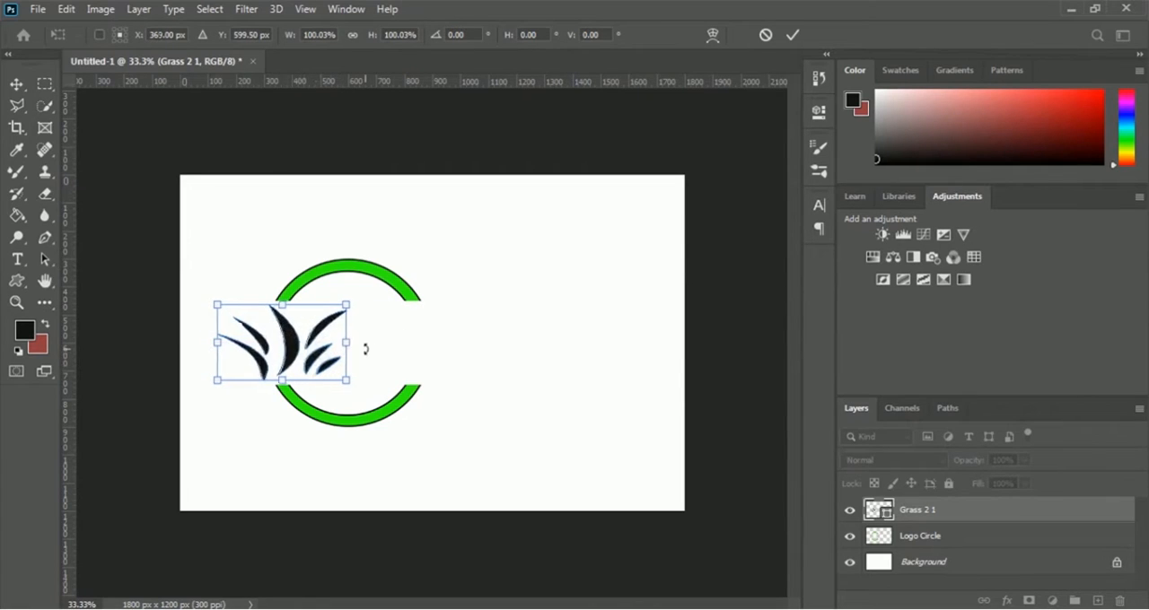
pyautogui.press('Right')
pyautogui.press('Right')
pyautogui.press('Right')
pyautogui.press('Right')
pyautogui.press('Right')
pyautogui.press('Right')
pyautogui.press('Right')
pyautogui.press('Right')
pyautogui.press('Right')
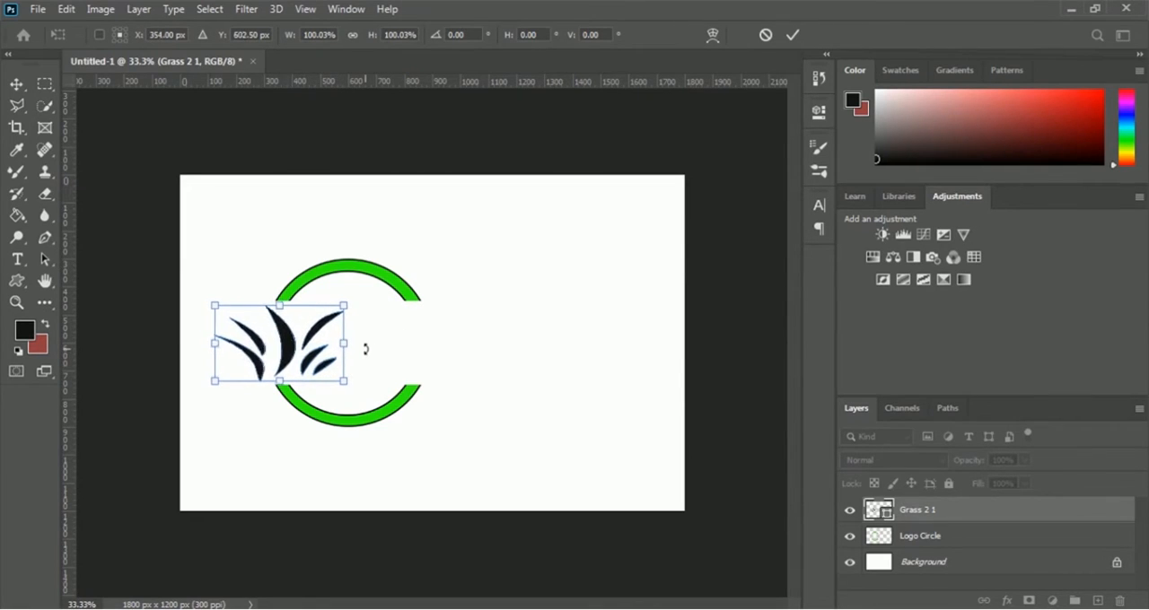
pyautogui.press('Down')
pyautogui.press('Down')
pyautogui.press('Down')
pyautogui.press('Down')
pyautogui.press('Down')
pyautogui.press('Down')
pyautogui.press('Down')
pyautogui.press('Down')
pyautogui.press('Down')
pyautogui.press('Down')
pyautogui.press('Down')
pyautogui.press('Down')
pyautogui.press('Down')
pyautogui.press('Down')
pyautogui.press('Down')
pyautogui.press('Down')
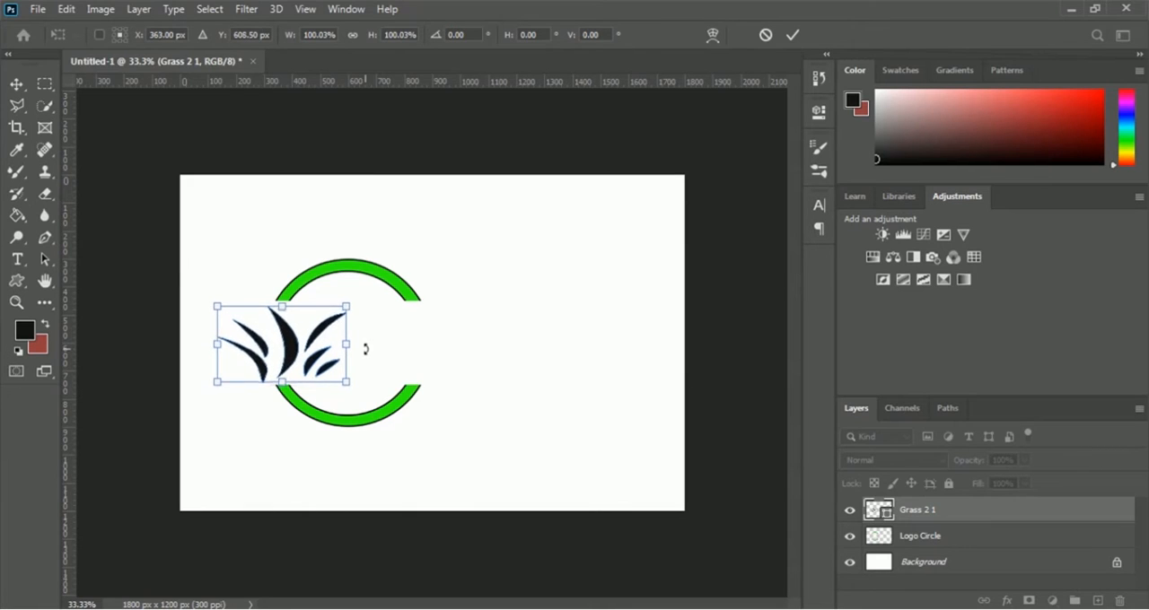
pyautogui.press('Return')
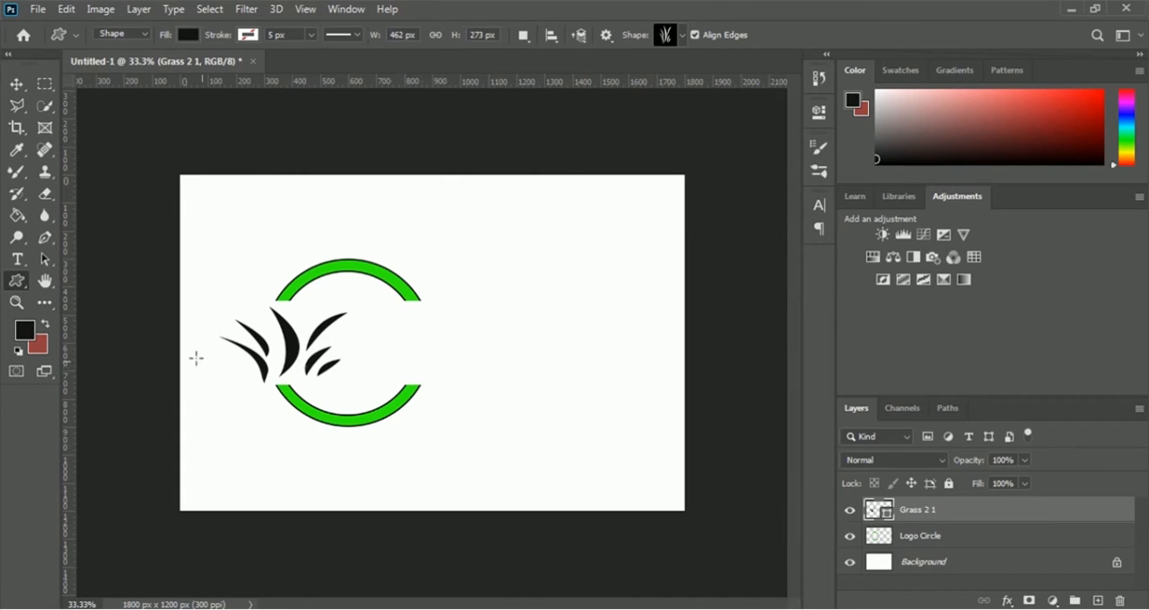
# - Add the text "Green" in Ethnocentric Regular, 58 pt, over the ring
pyautogui.click(18, 263)
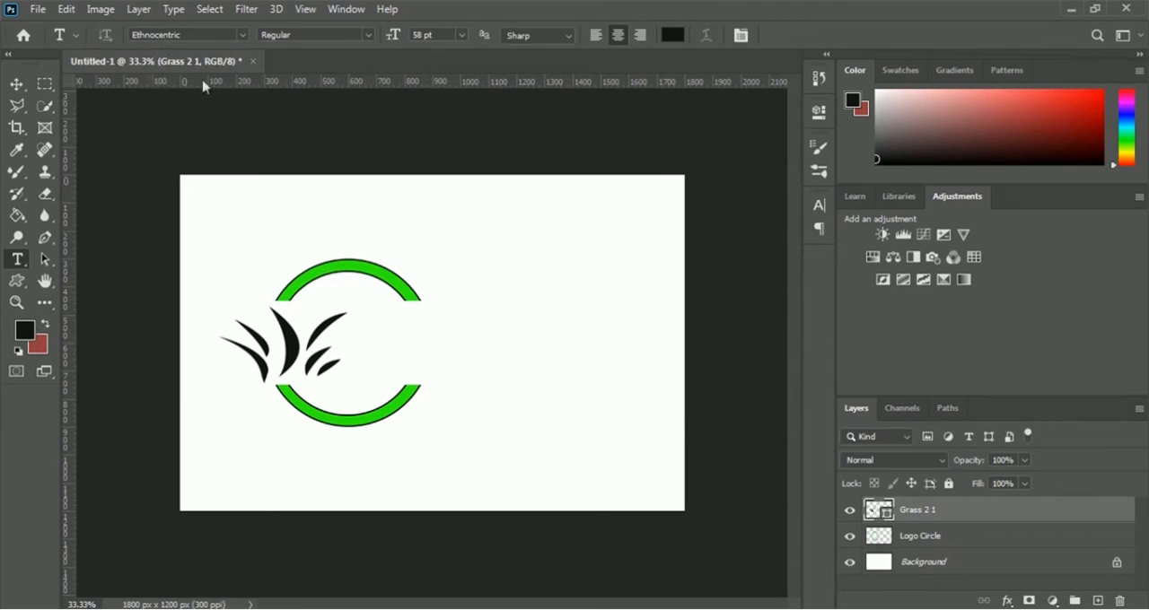
pyautogui.click(419, 327)
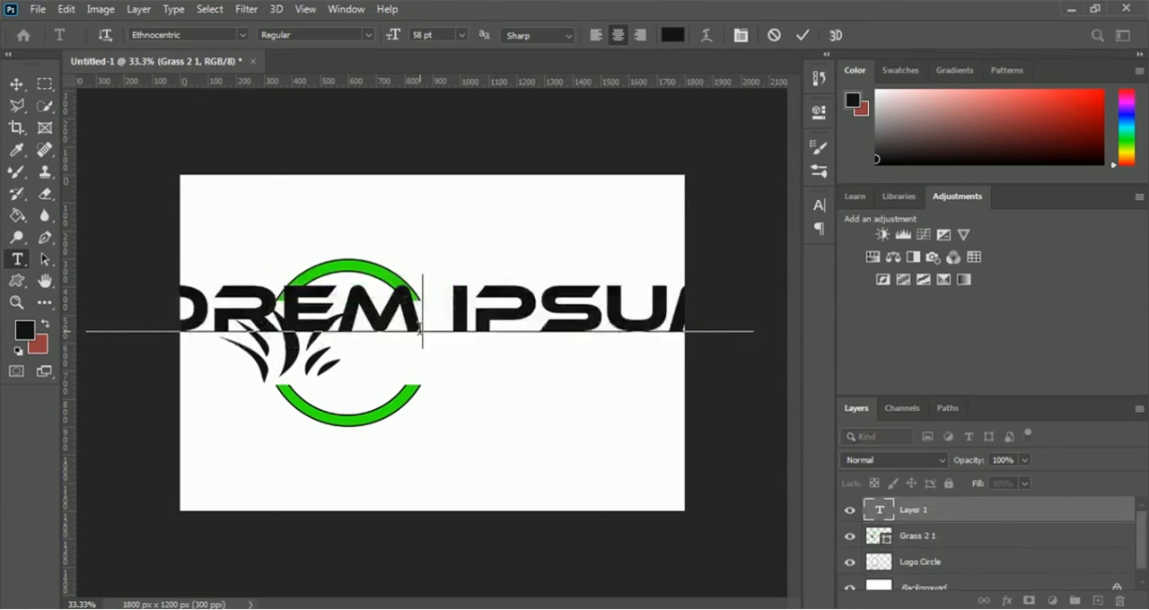
pyautogui.write('GREEN')
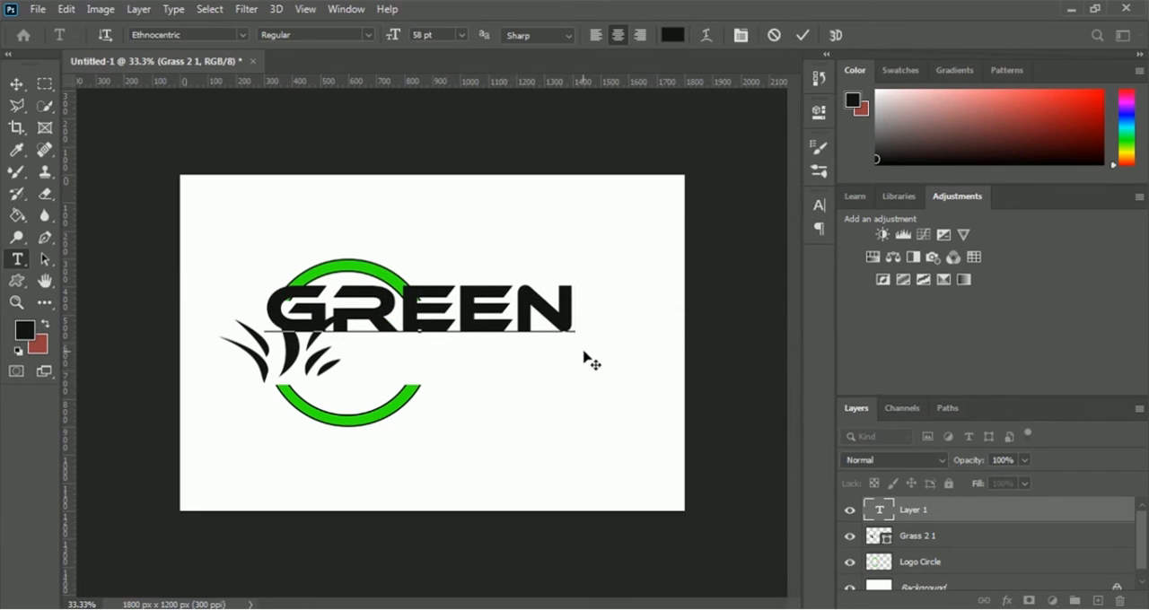
pyautogui.click(803, 36)
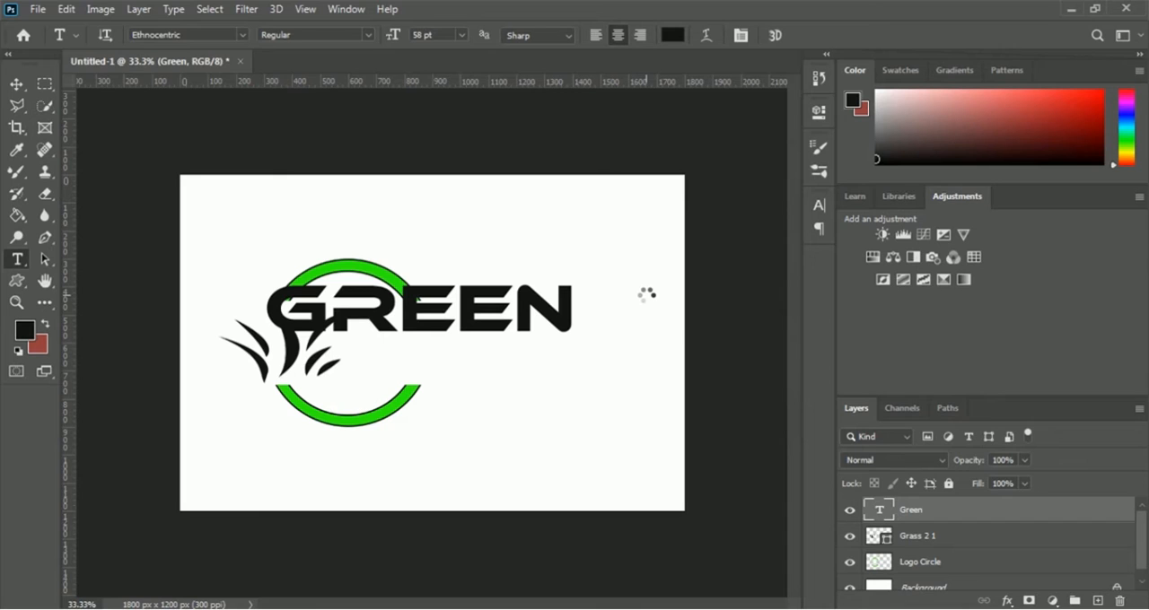
# - Move the Green text to the right of the grass, centred at about X 1149 px and Y 566 px
pyautogui.hotkey('ctrl', 't')
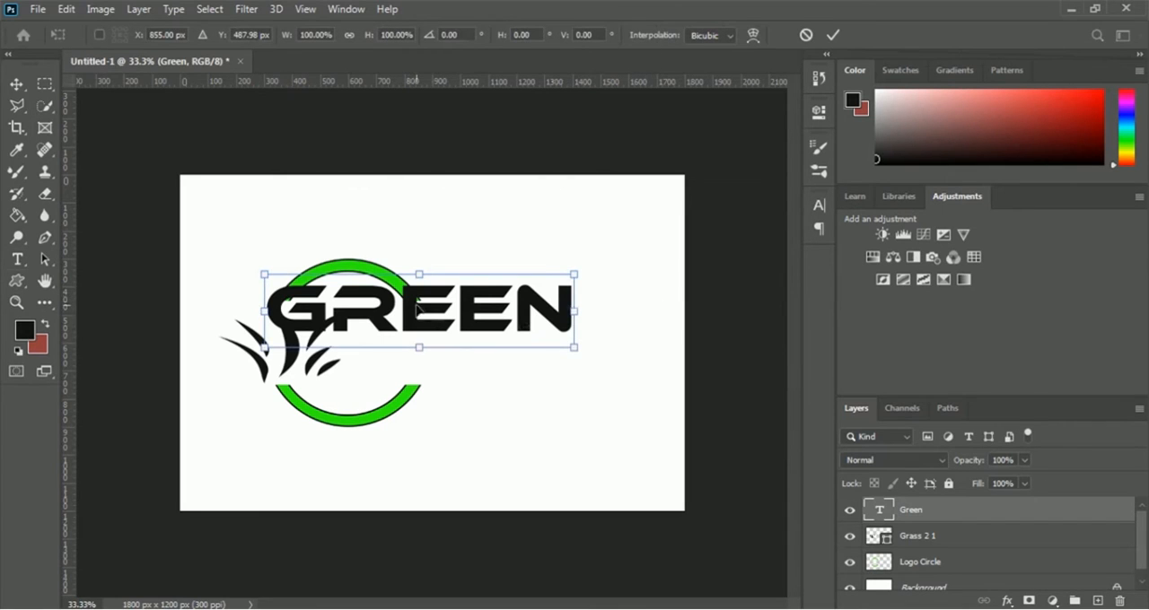
pyautogui.moveTo(417, 308); pyautogui.dragTo(494, 332)
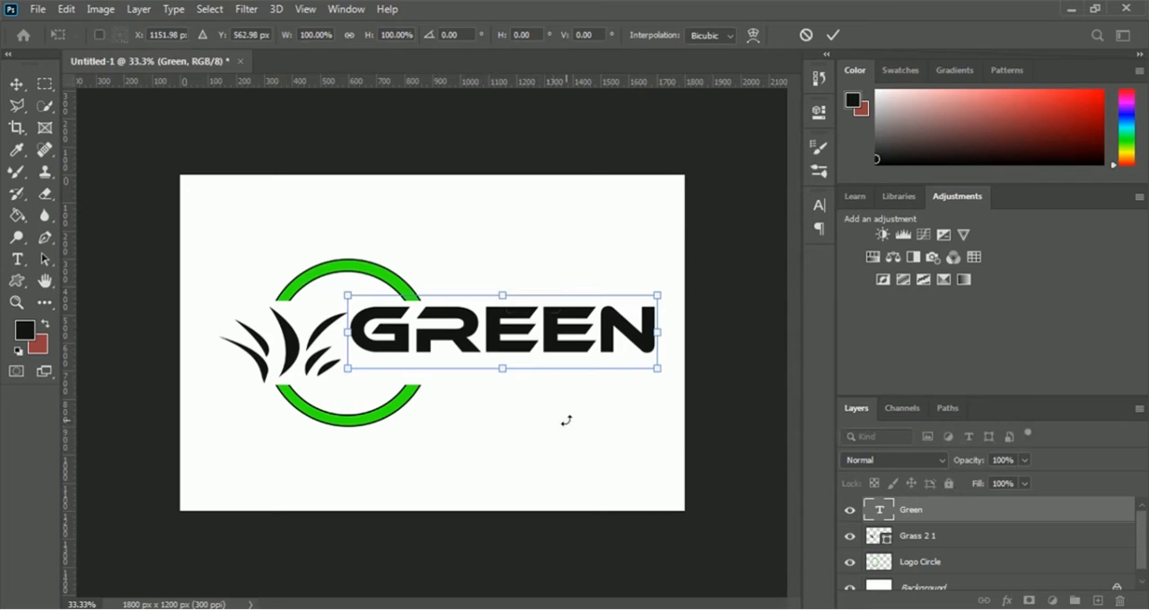
pyautogui.press('Left')
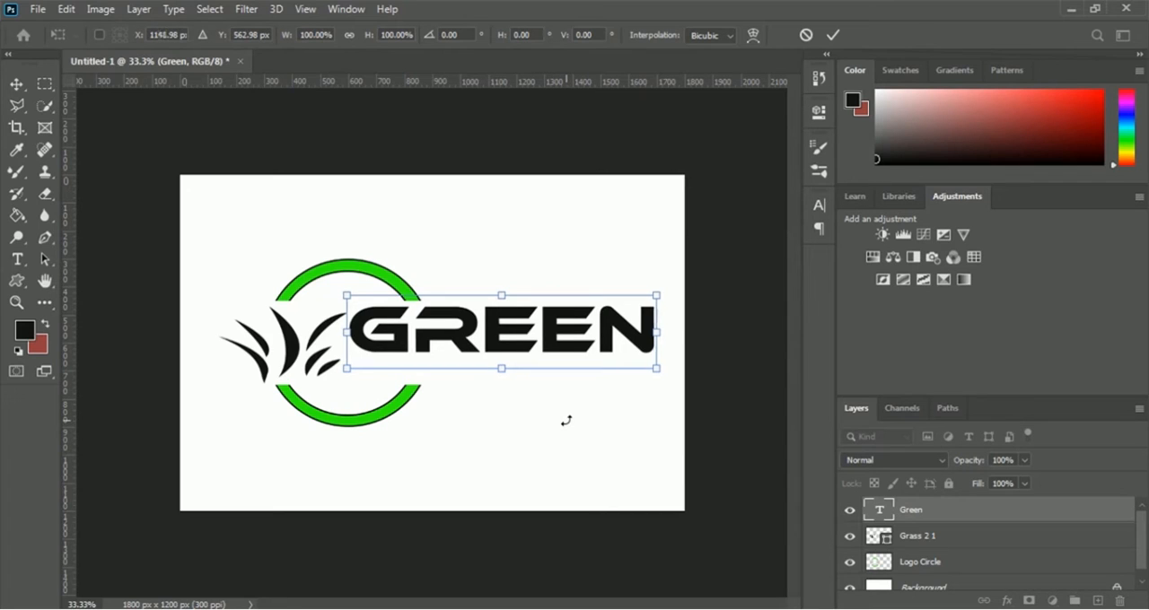
pyautogui.press('Up')
pyautogui.press('Down')
pyautogui.press('Down')
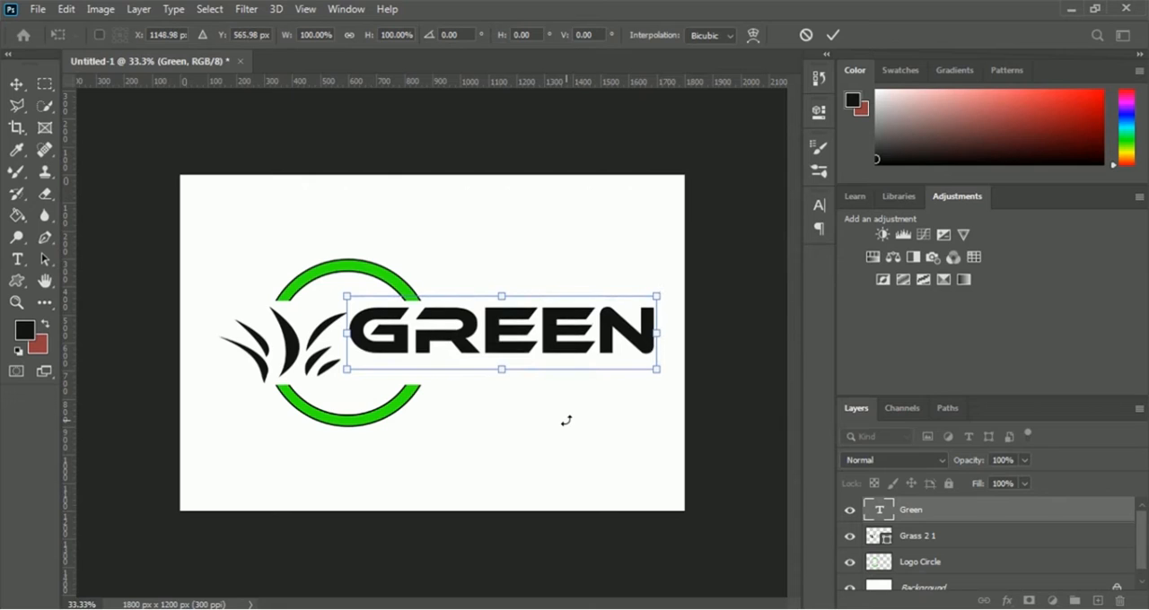
pyautogui.click(832, 38)
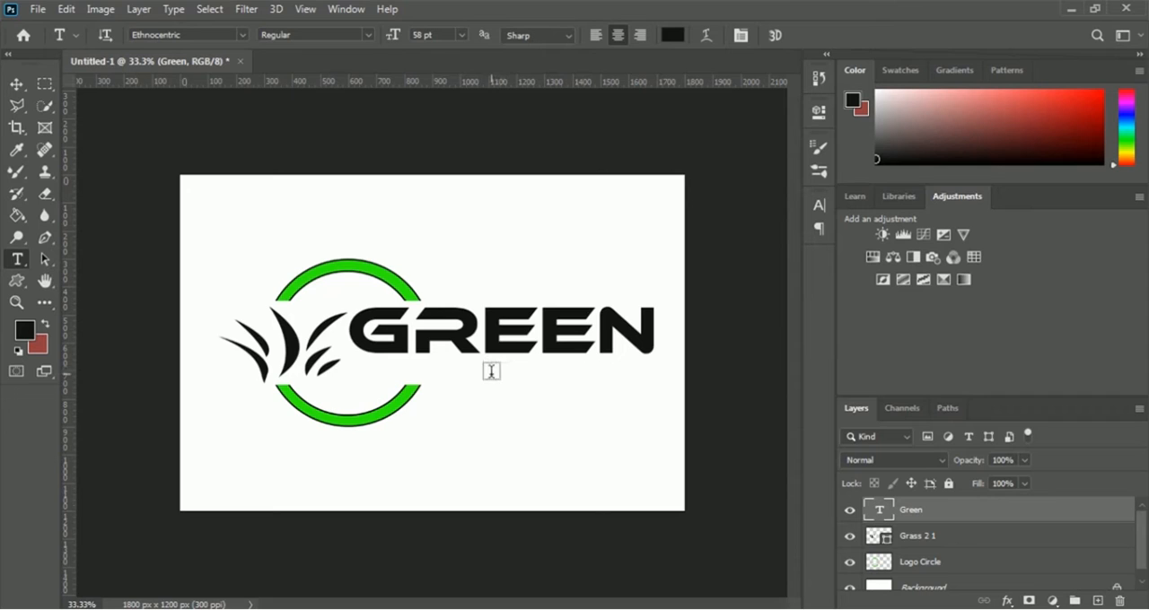
# - Add a separate text layer reading "vegetable" just below the Green text and set its font size to 16 pt
pyautogui.click(491, 374)
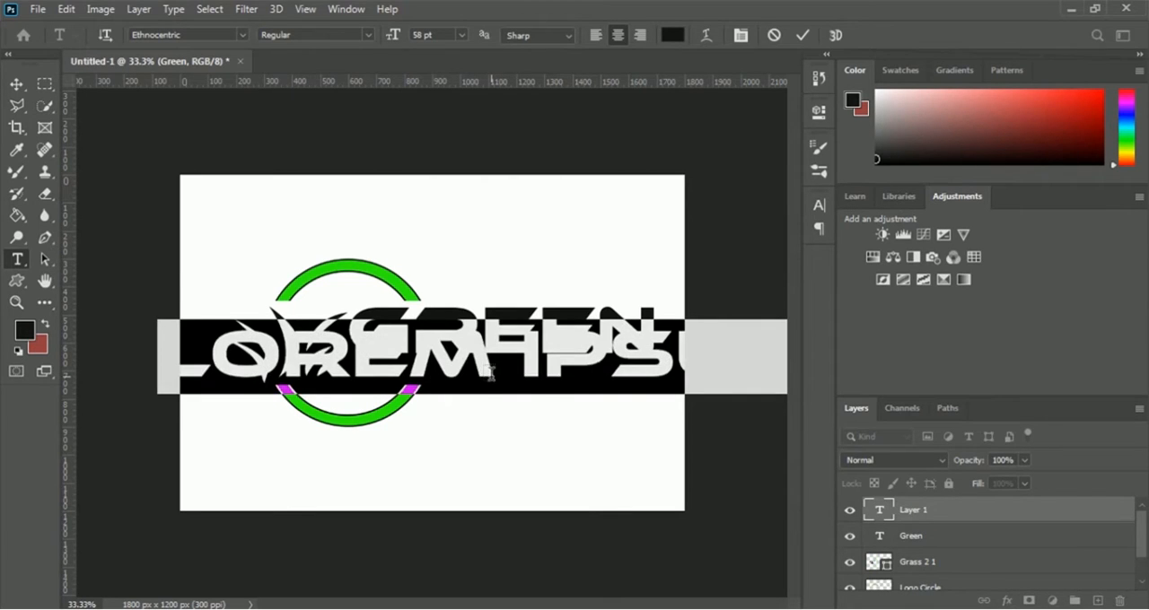
pyautogui.write('Vegetable')
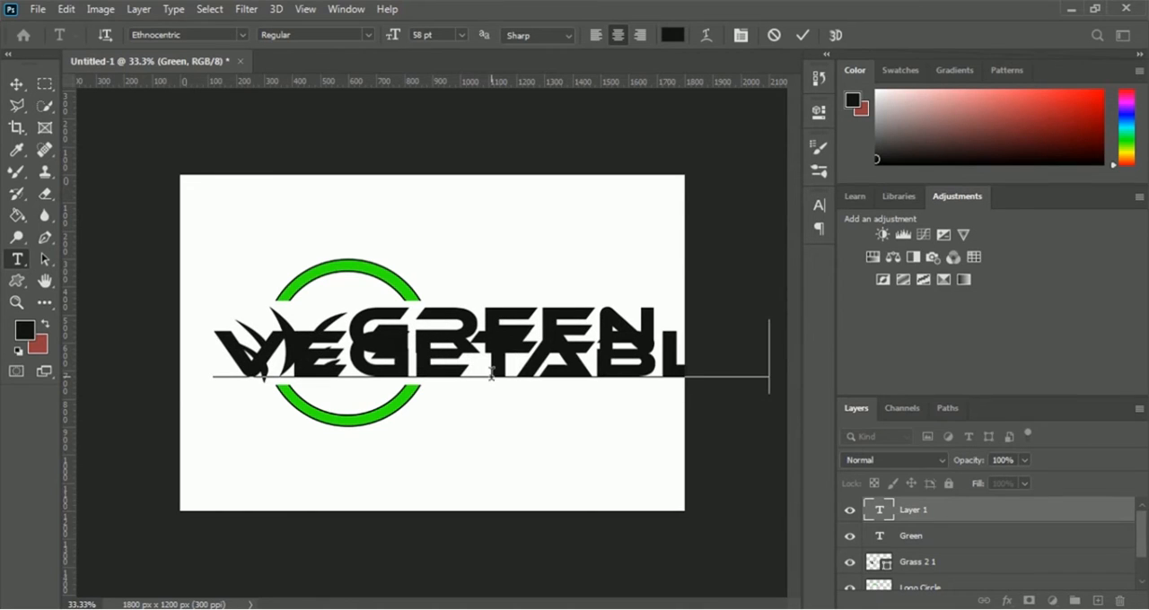
pyautogui.press('ctrl')
pyautogui.press('ctrl')
pyautogui.hotkey('ctrl', 'a')
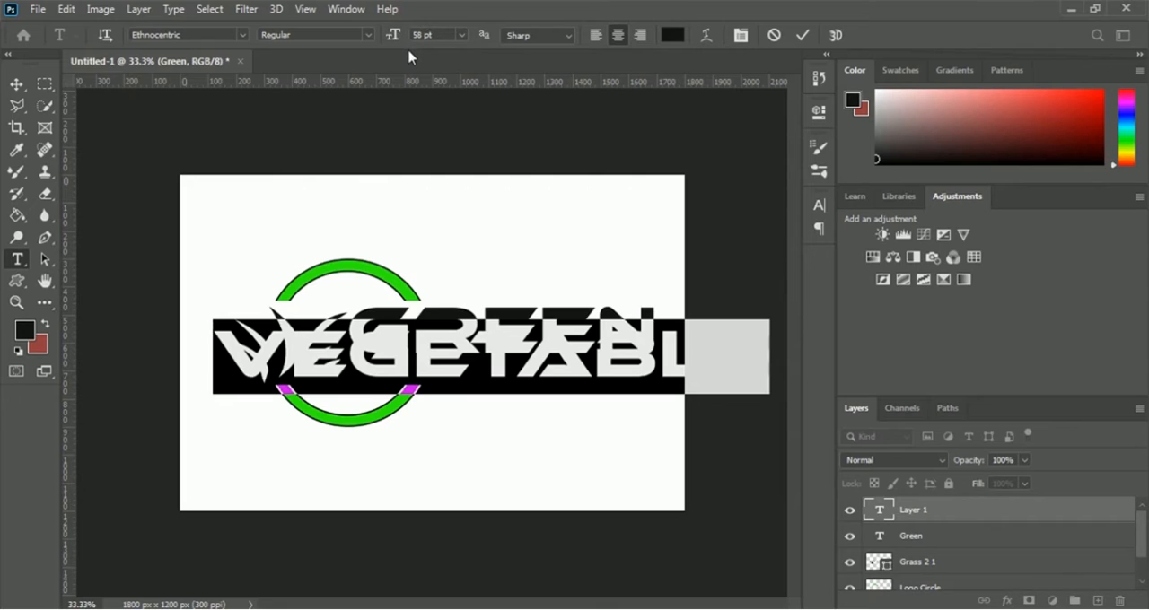
pyautogui.click(462, 35)
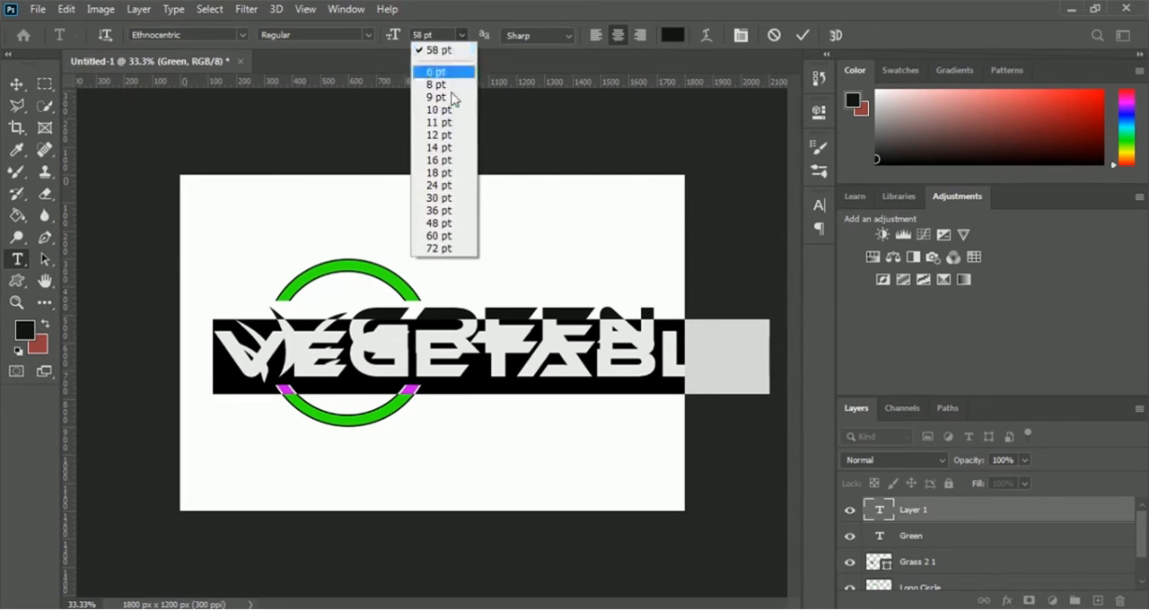
pyautogui.click(439, 161)
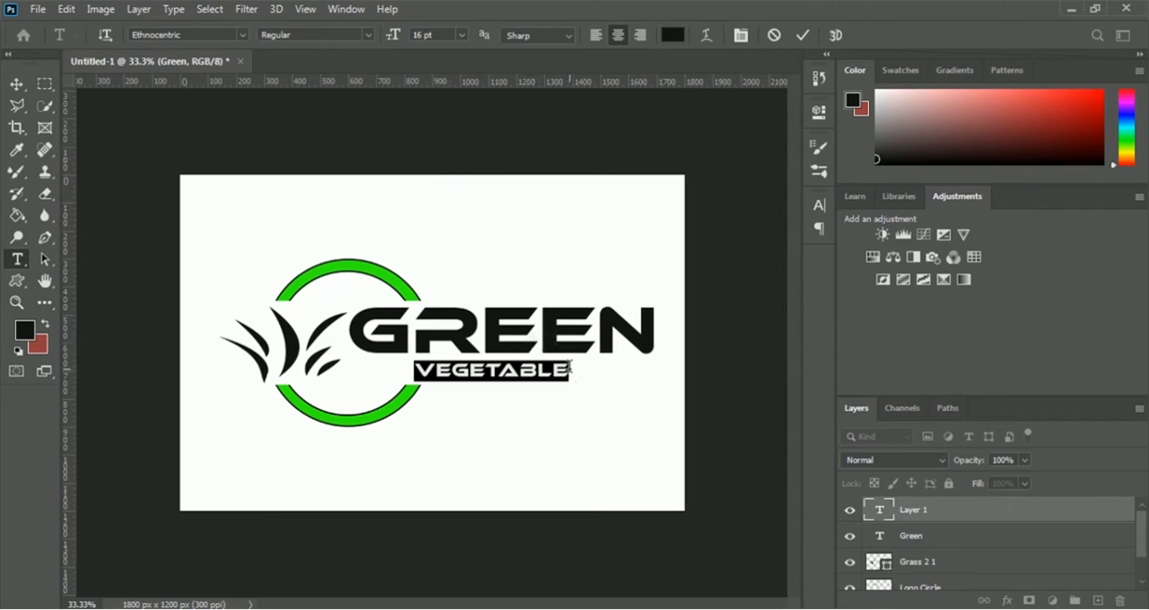
pyautogui.click(568, 368)
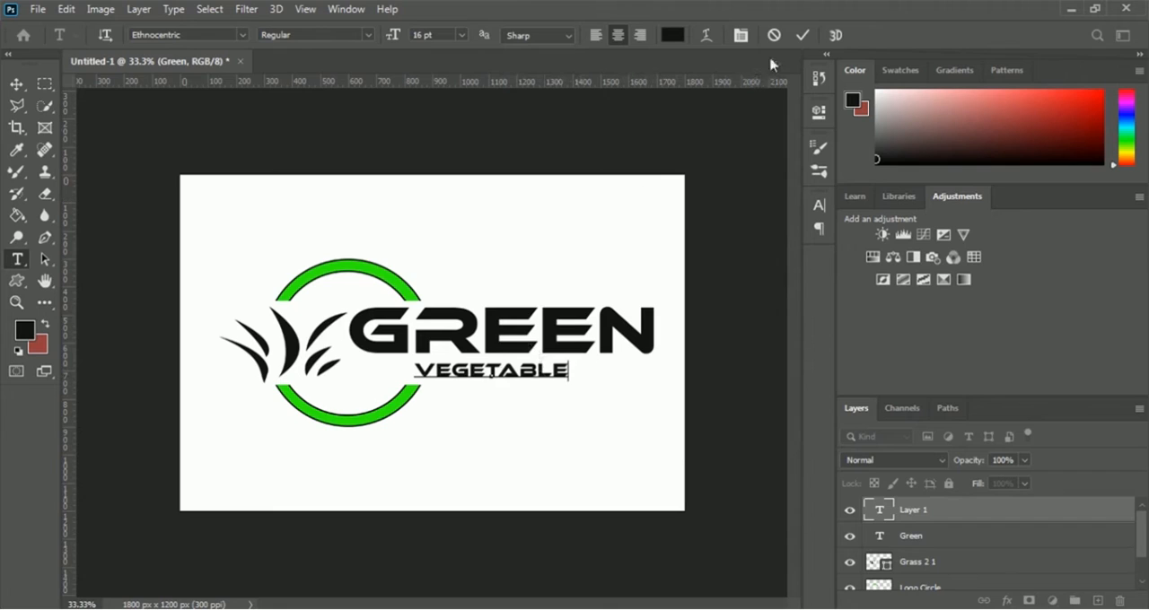
pyautogui.click(802, 35)
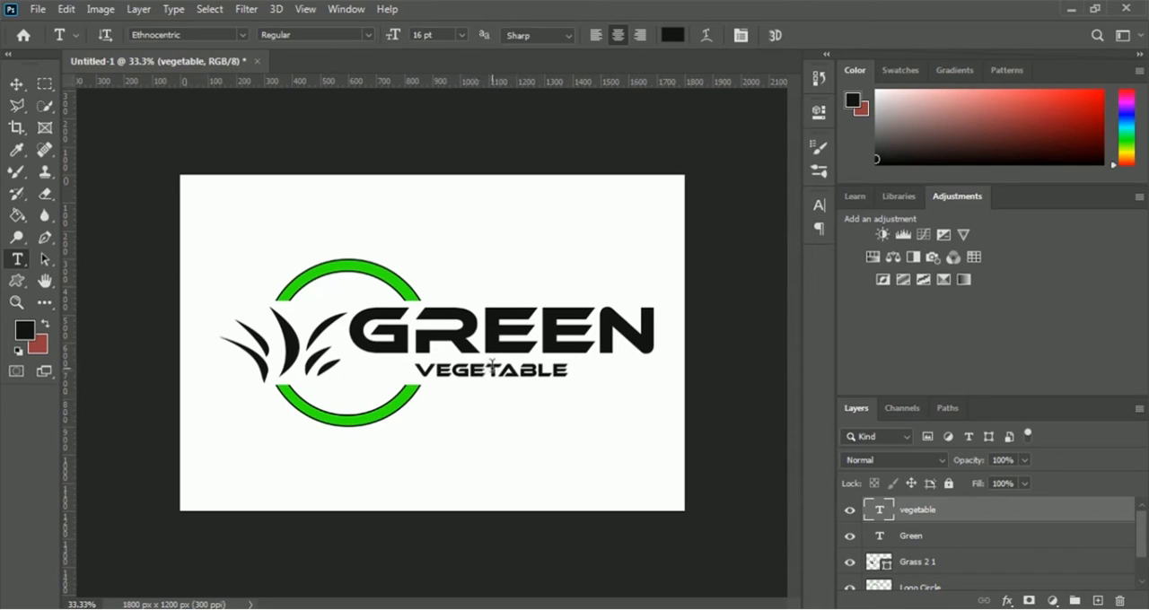
# - Set the vegetable text's tracking to 1040 so it spreads across the width of the Green text
pyautogui.click(818, 114)
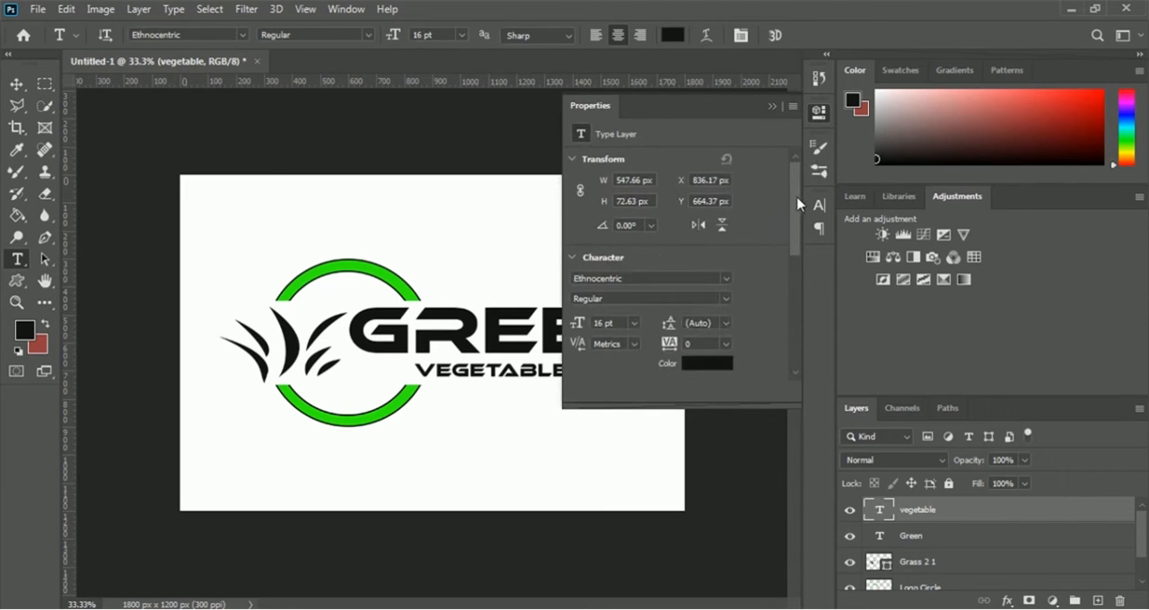
pyautogui.scroll(-3, 797, 205)
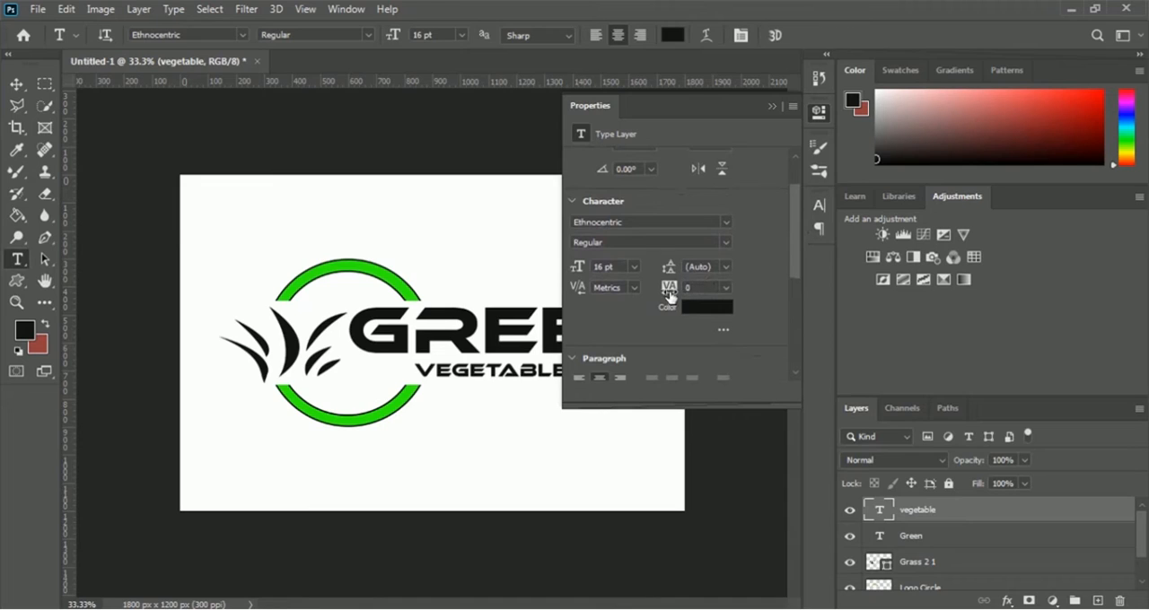
pyautogui.moveTo(667, 292); pyautogui.dragTo(731, 177)
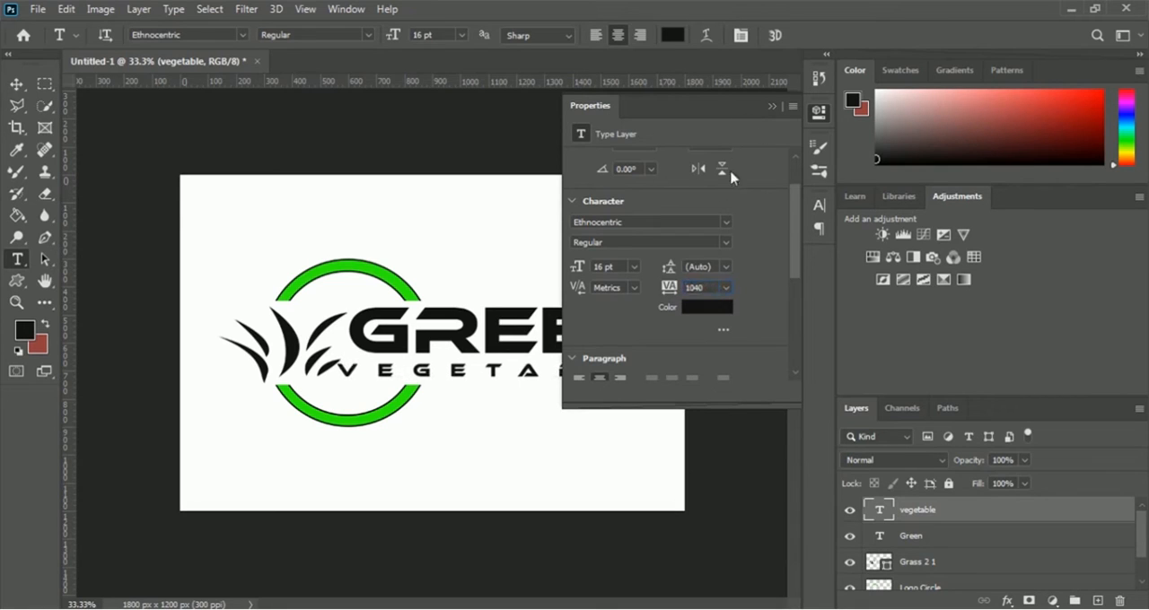
pyautogui.click(774, 108)
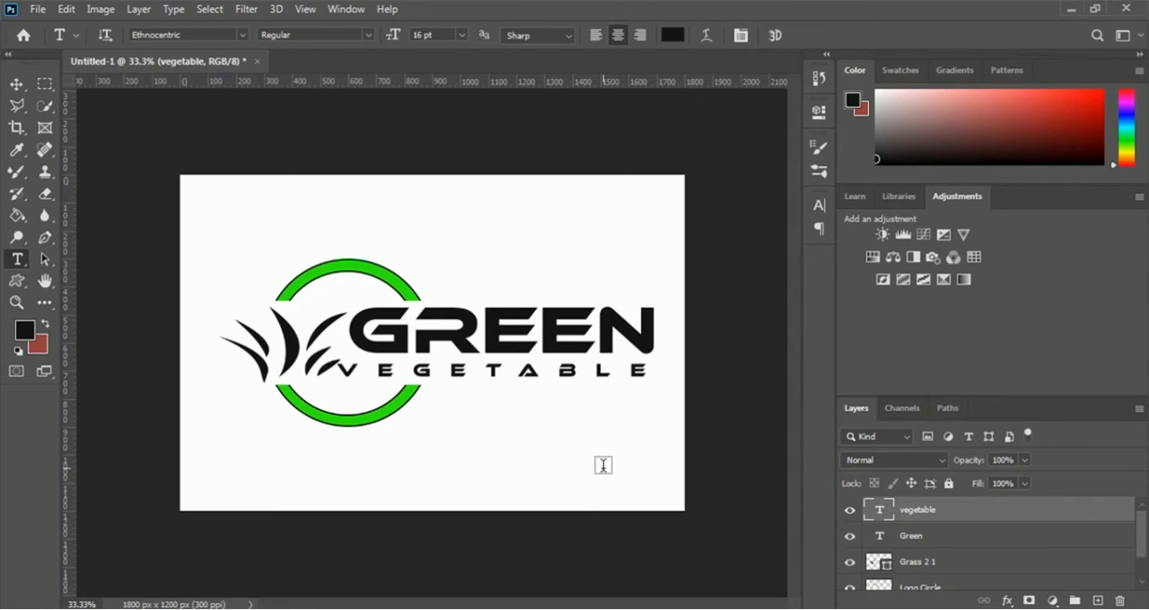
# - Transform the vegetable text to 99.20% width so its left and right edges line up with the Green text above
pyautogui.hotkey('ctrl', 't')
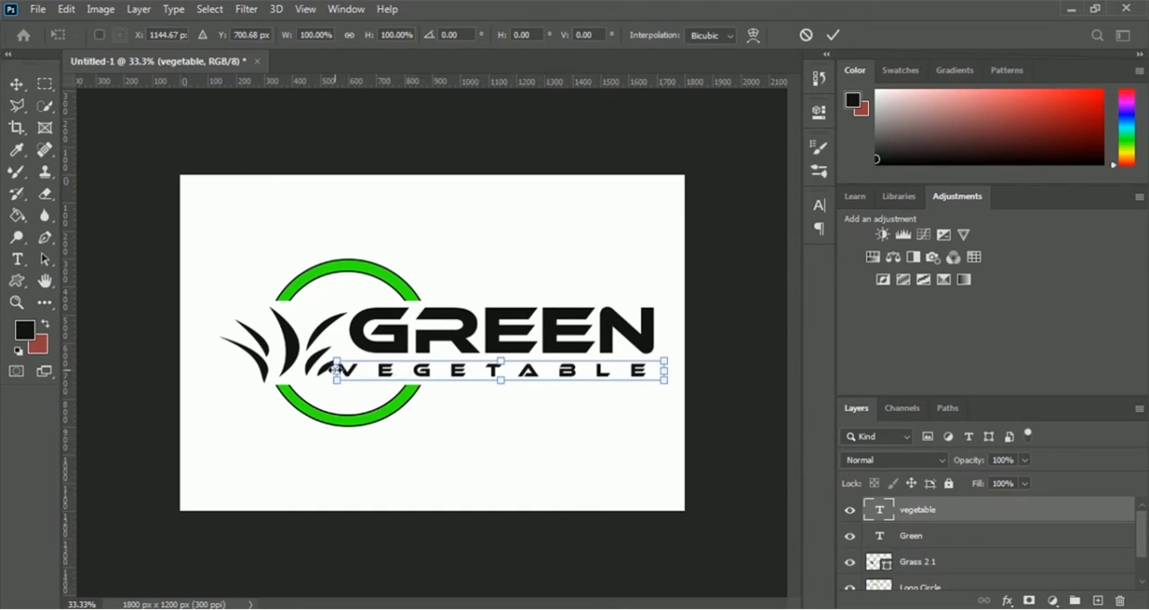
pyautogui.moveTo(337, 370); pyautogui.dragTo(349, 370)
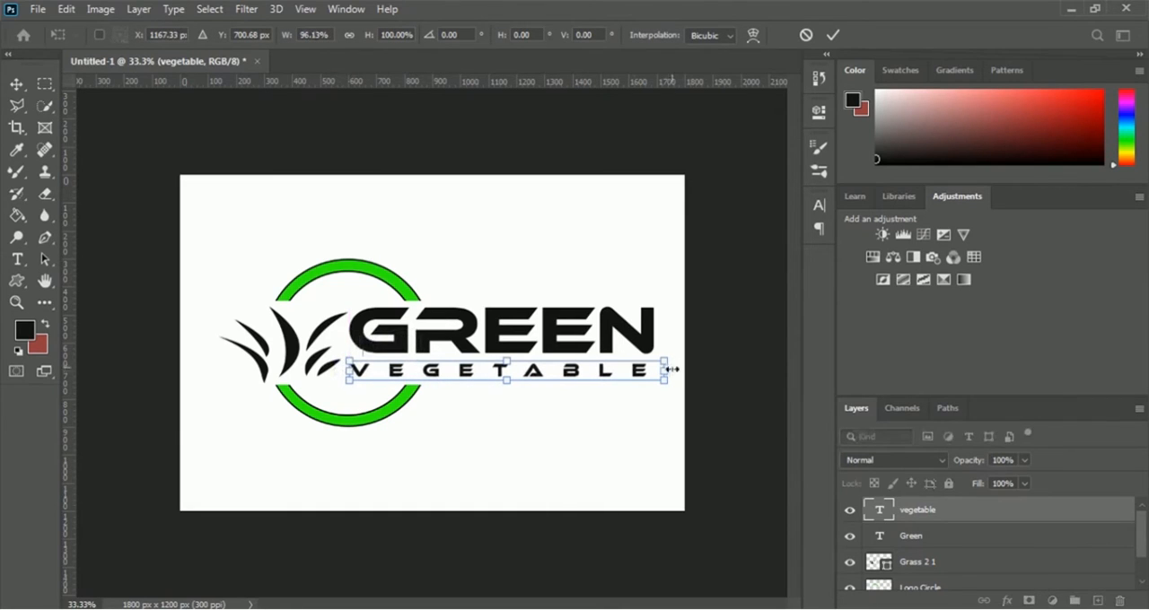
pyautogui.moveTo(665, 369); pyautogui.dragTo(677, 369)
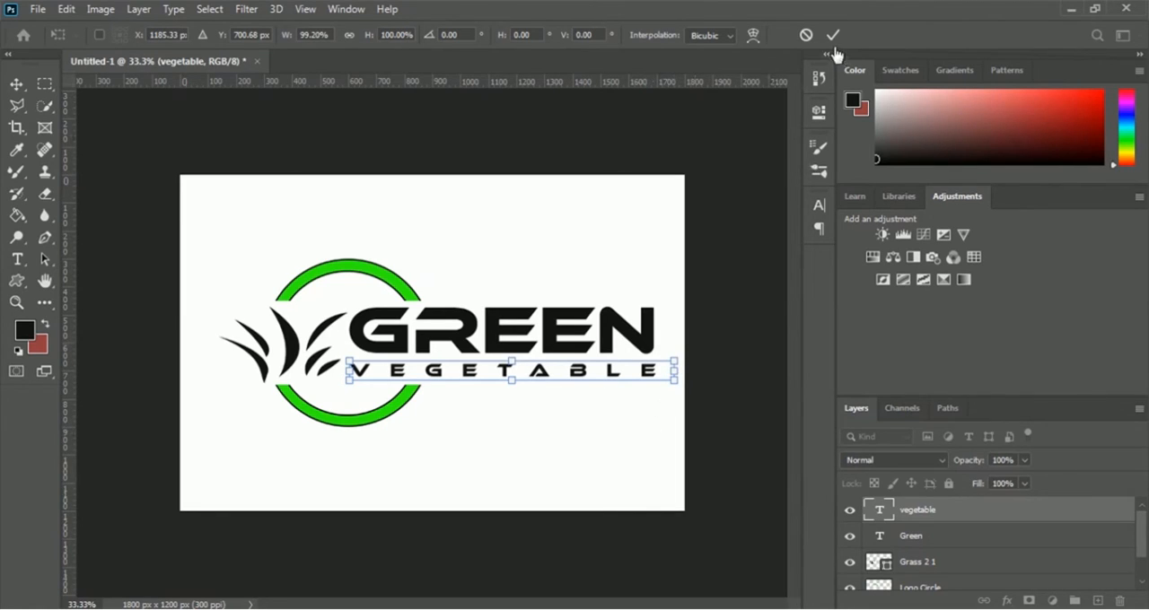
pyautogui.click(832, 36)
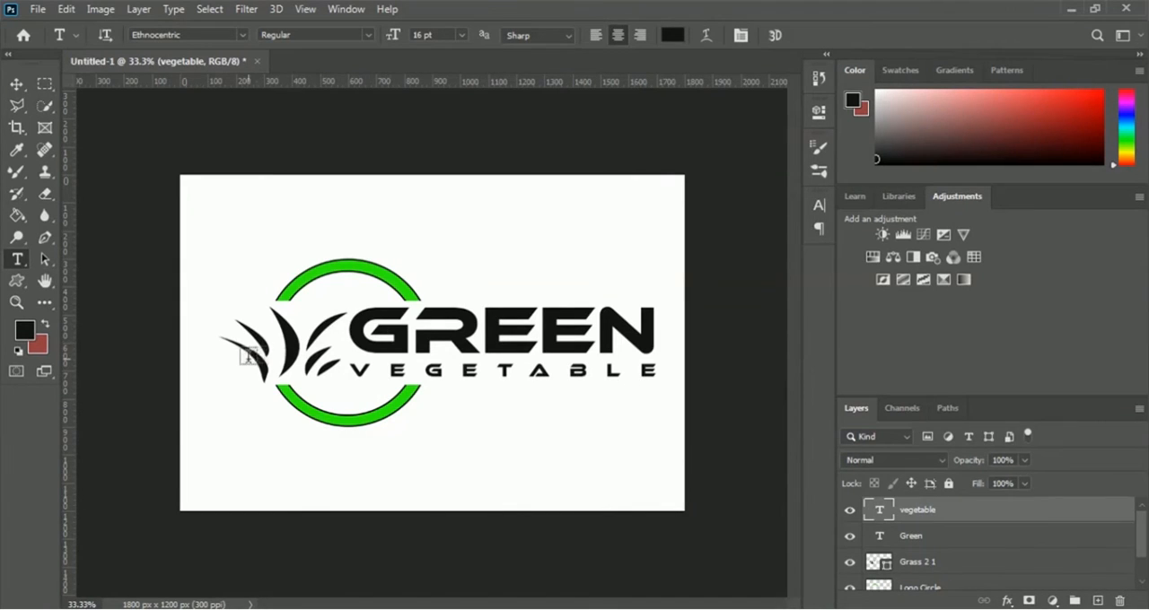
# - Add a Gradient Overlay layer style to the Grass 2 1 layer
pyautogui.click(919, 570)
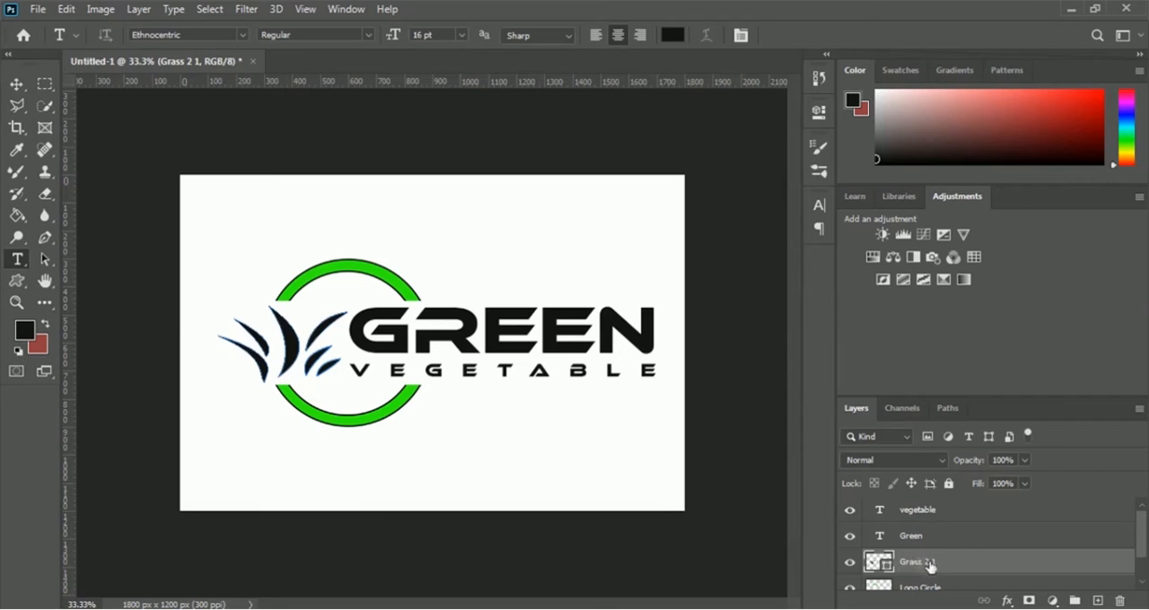
pyautogui.rightClick(931, 565)
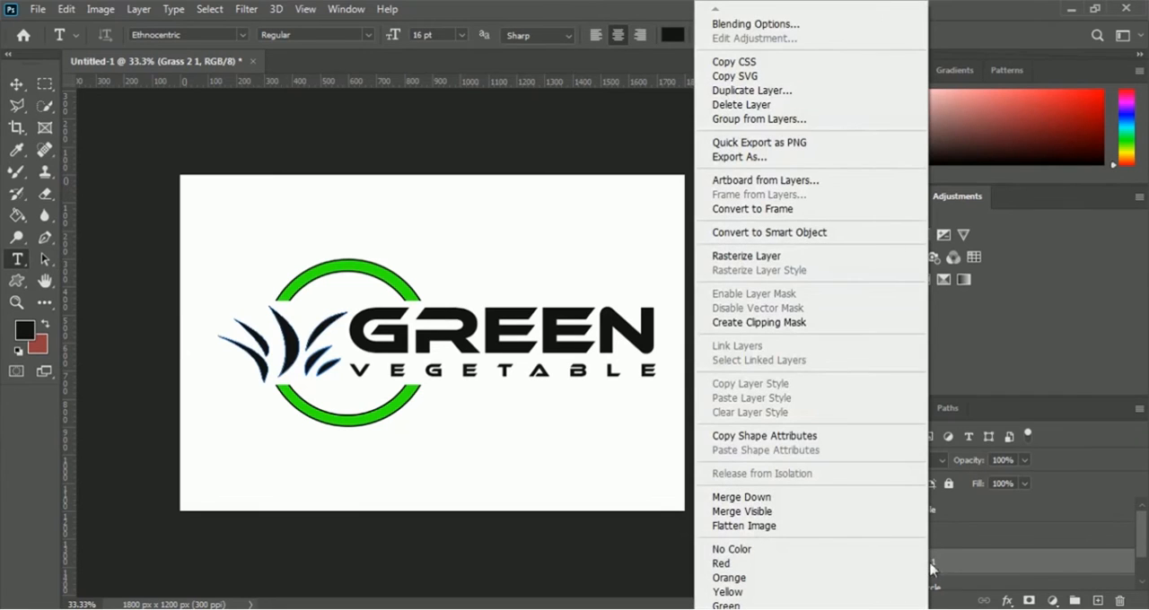
pyautogui.click(824, 25)
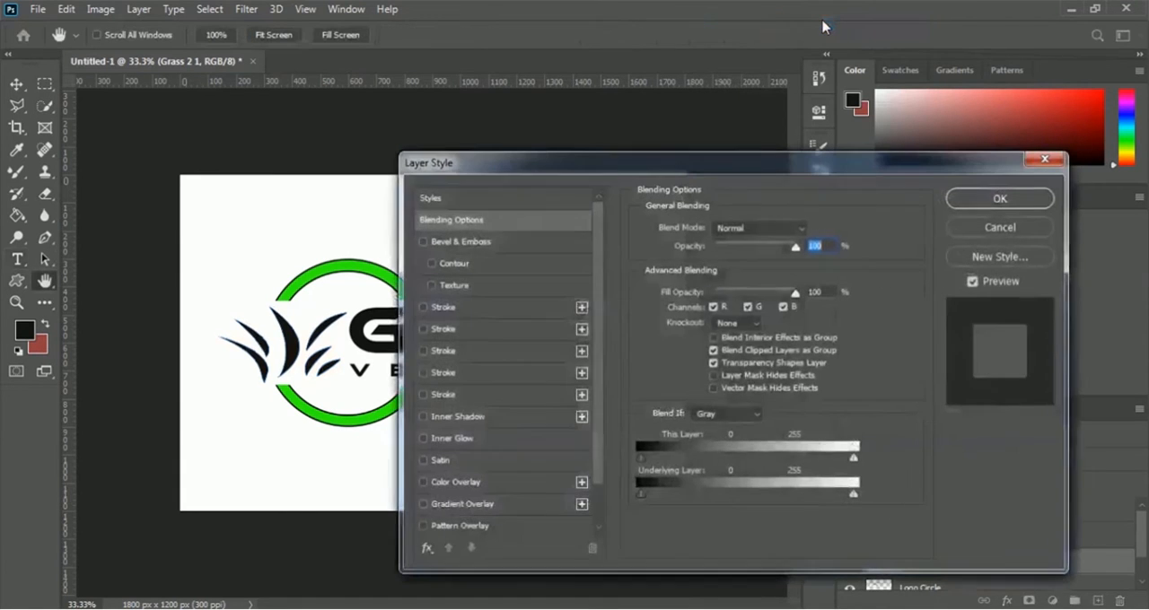
pyautogui.moveTo(691, 166); pyautogui.dragTo(902, 82)
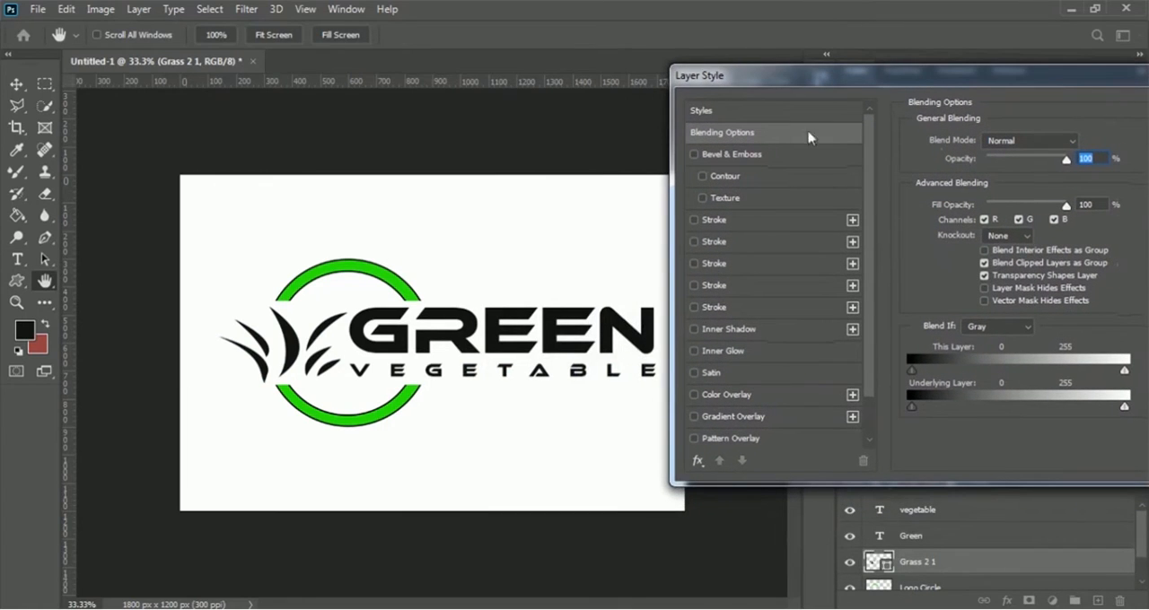
pyautogui.click(734, 416)
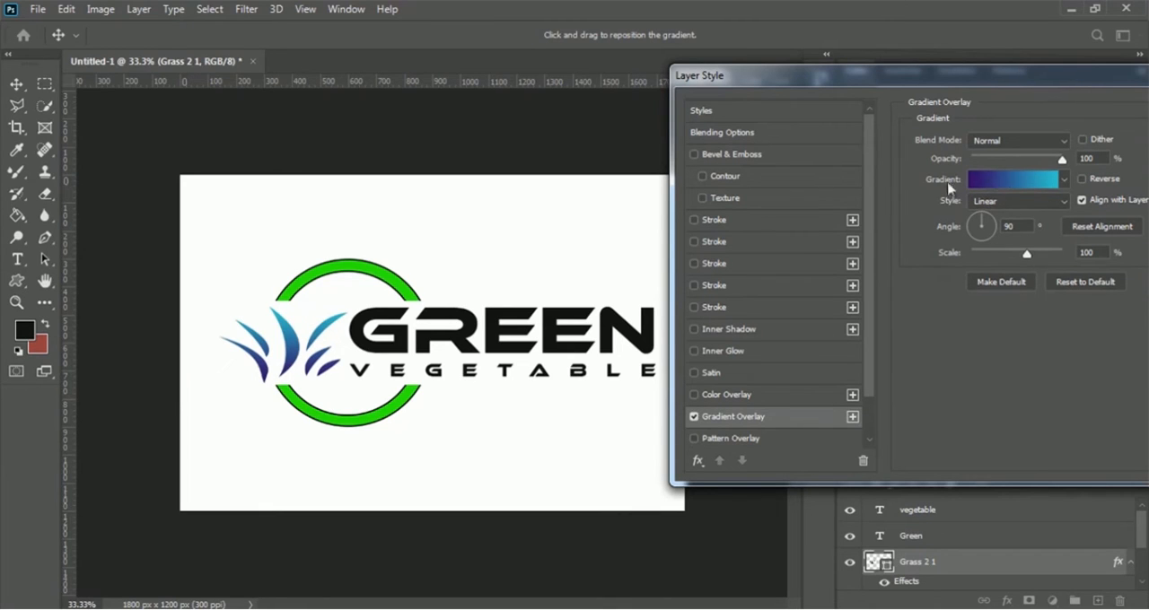
# - Try several presets from the Greens group for the grass overlay's gradient and choose Green_19
pyautogui.click(1010, 184)
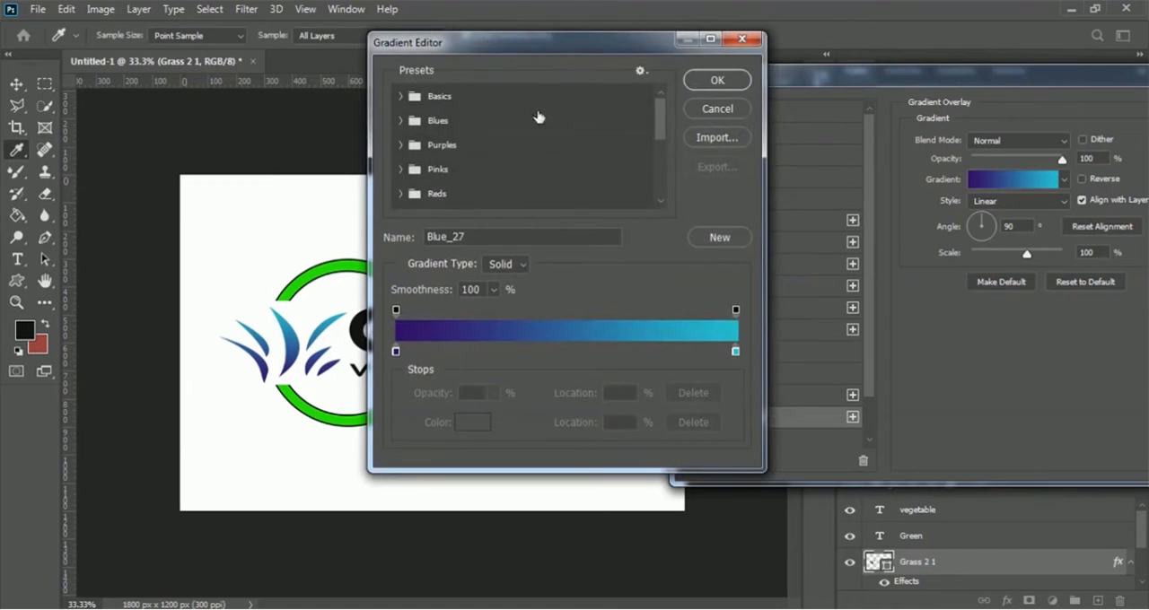
pyautogui.moveTo(531, 47); pyautogui.dragTo(791, 113)
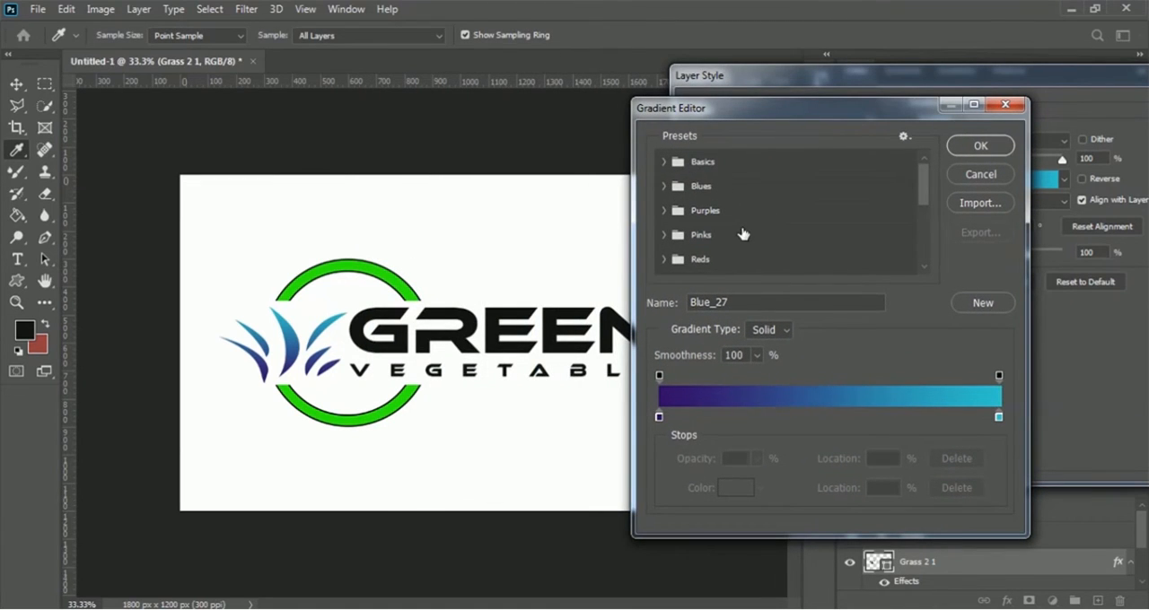
pyautogui.moveTo(925, 190); pyautogui.dragTo(932, 220)
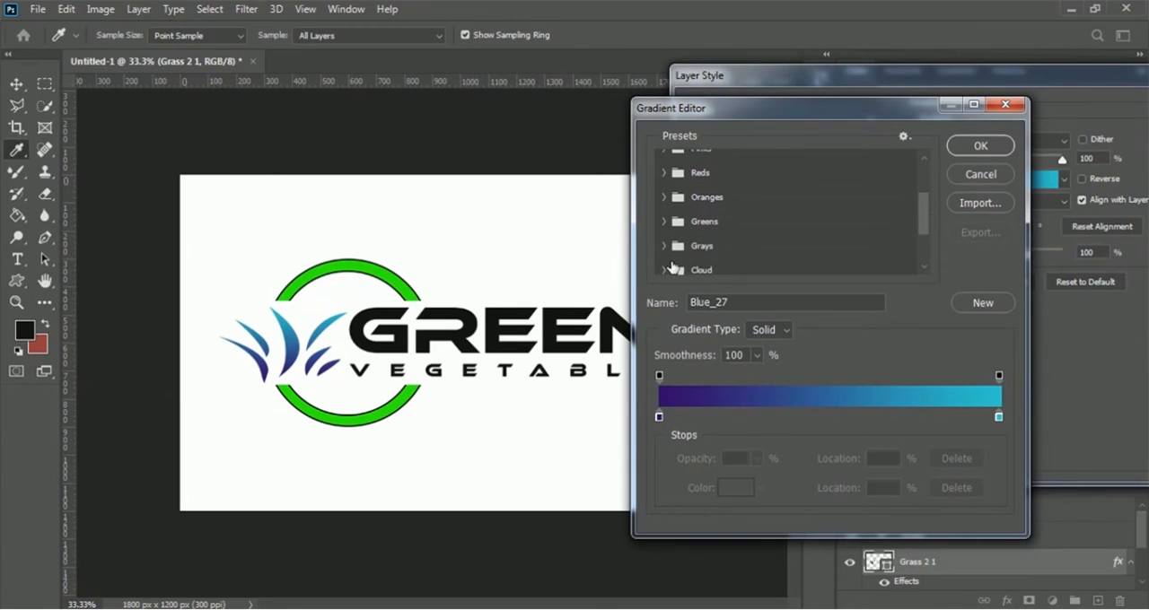
pyautogui.click(664, 221)
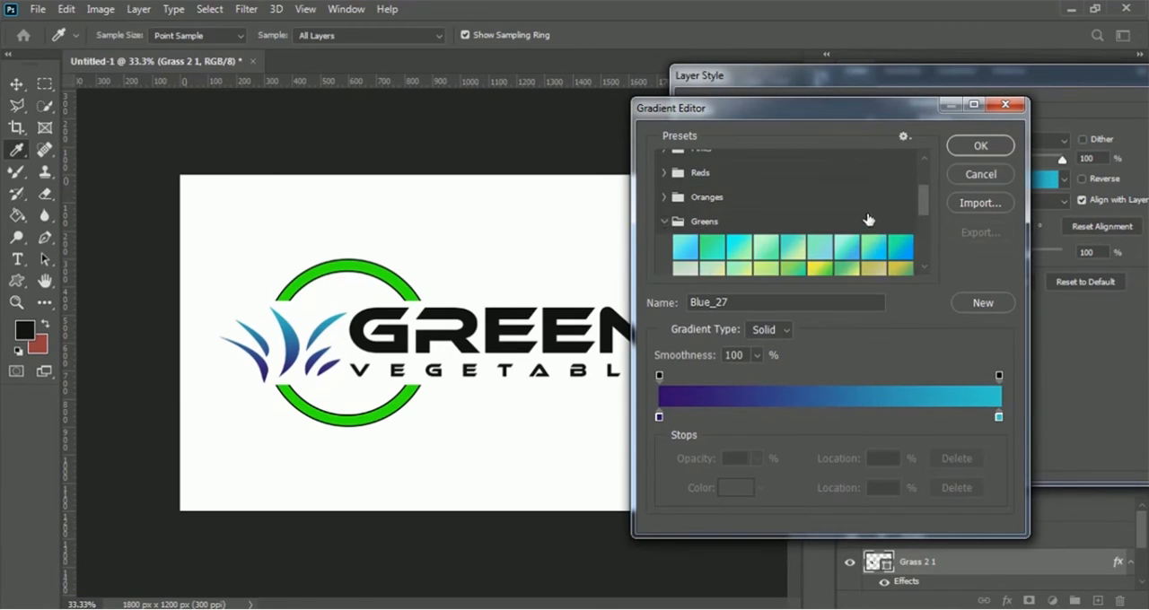
pyautogui.moveTo(928, 201); pyautogui.dragTo(929, 226)
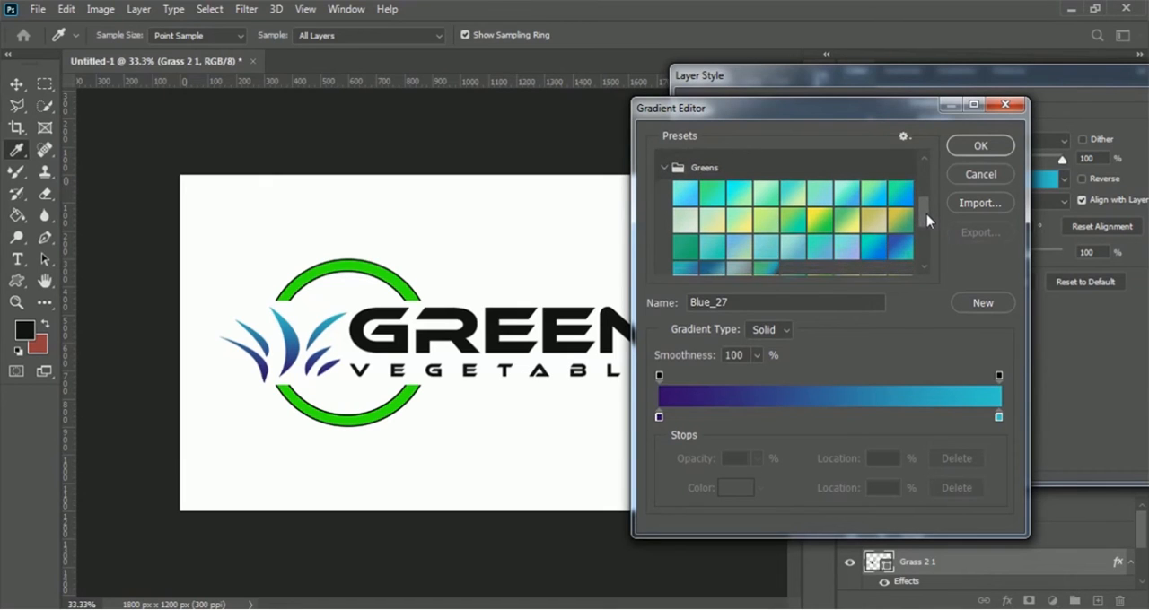
pyautogui.click(686, 194)
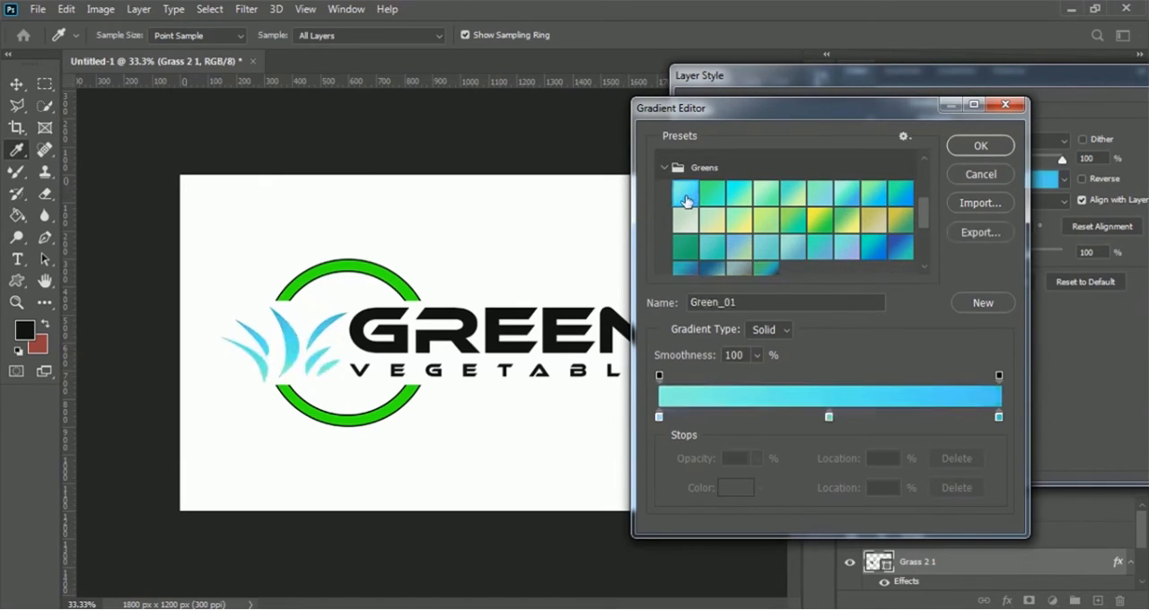
pyautogui.click(711, 194)
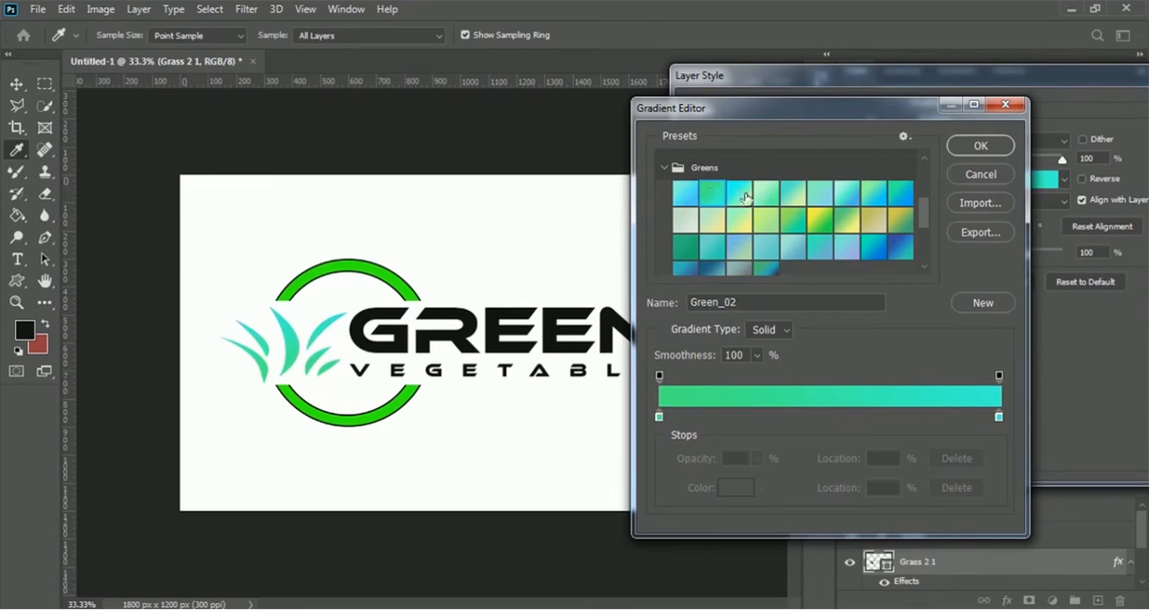
pyautogui.click(743, 194)
pyautogui.click(768, 195)
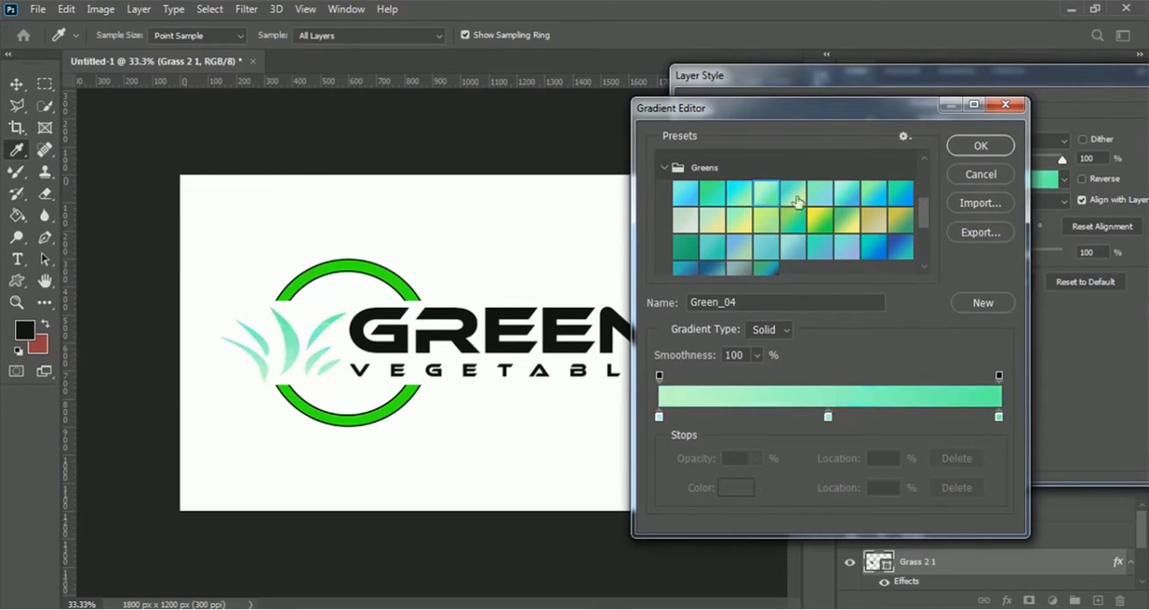
pyautogui.click(796, 196)
pyautogui.click(823, 203)
pyautogui.click(799, 220)
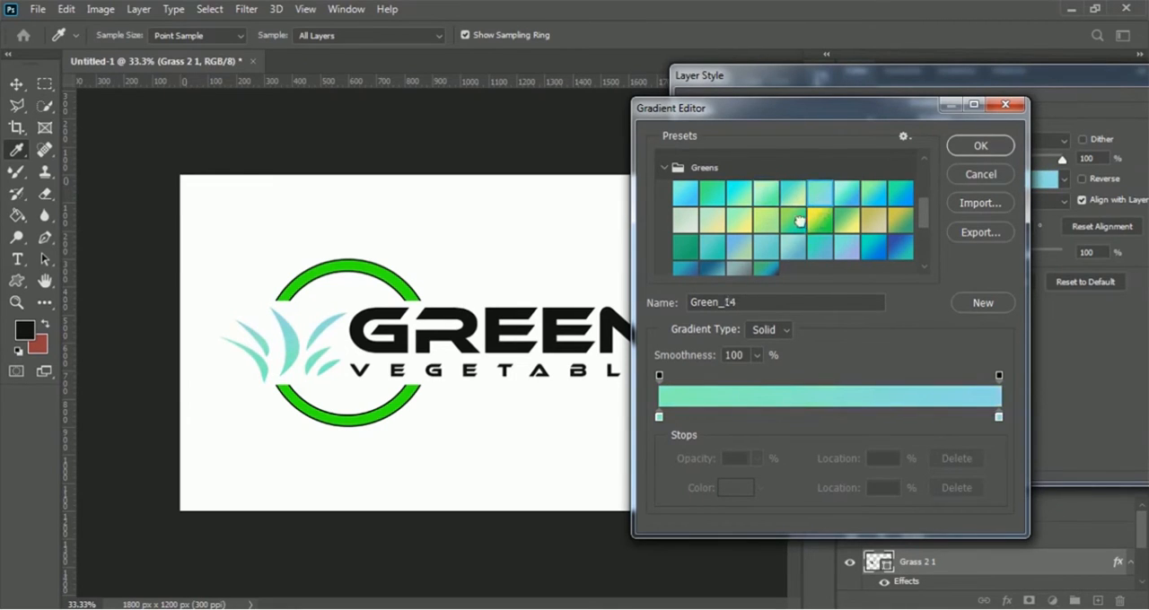
pyautogui.click(683, 246)
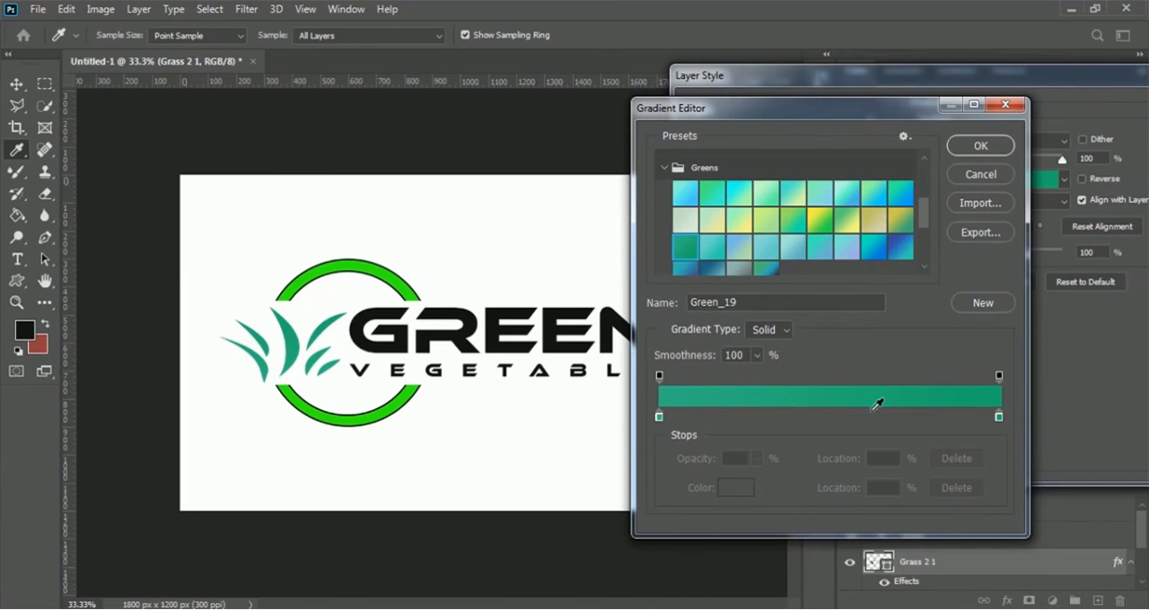
# - Change the gradient's end stop at 100% to bright green 12ff00 and apply the gradient overlay to the grass
pyautogui.click(999, 418)
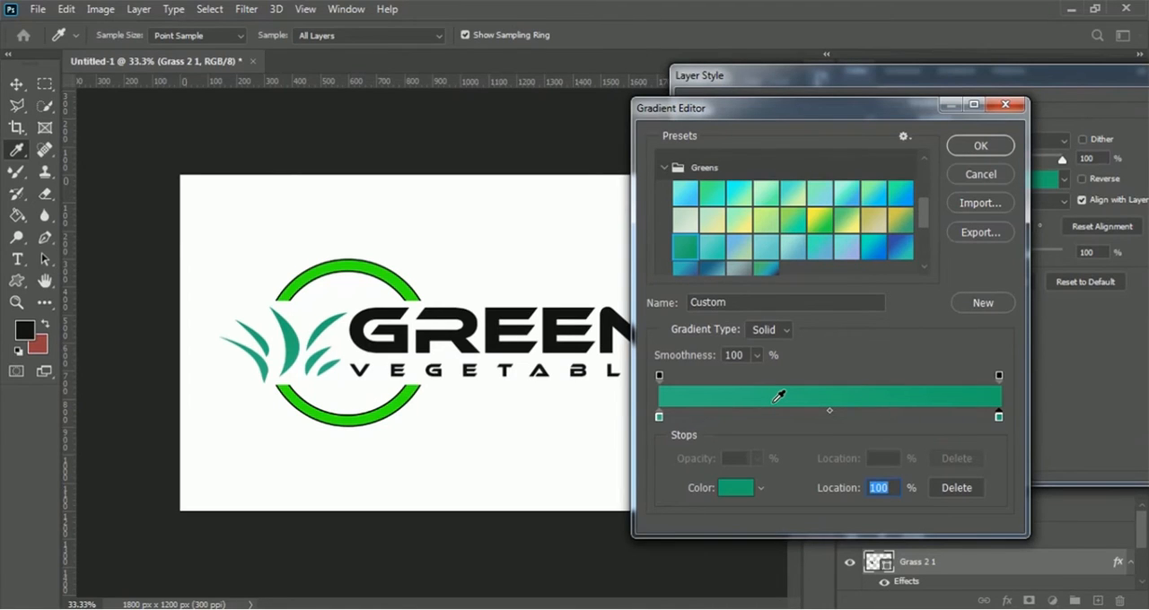
pyautogui.click(736, 492)
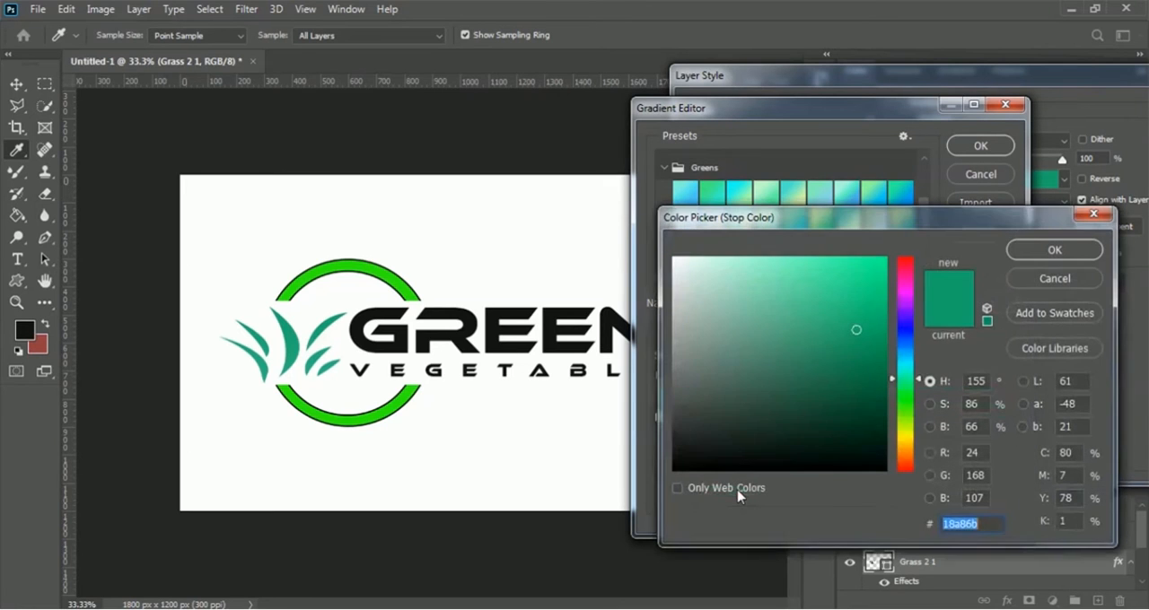
pyautogui.click(906, 406)
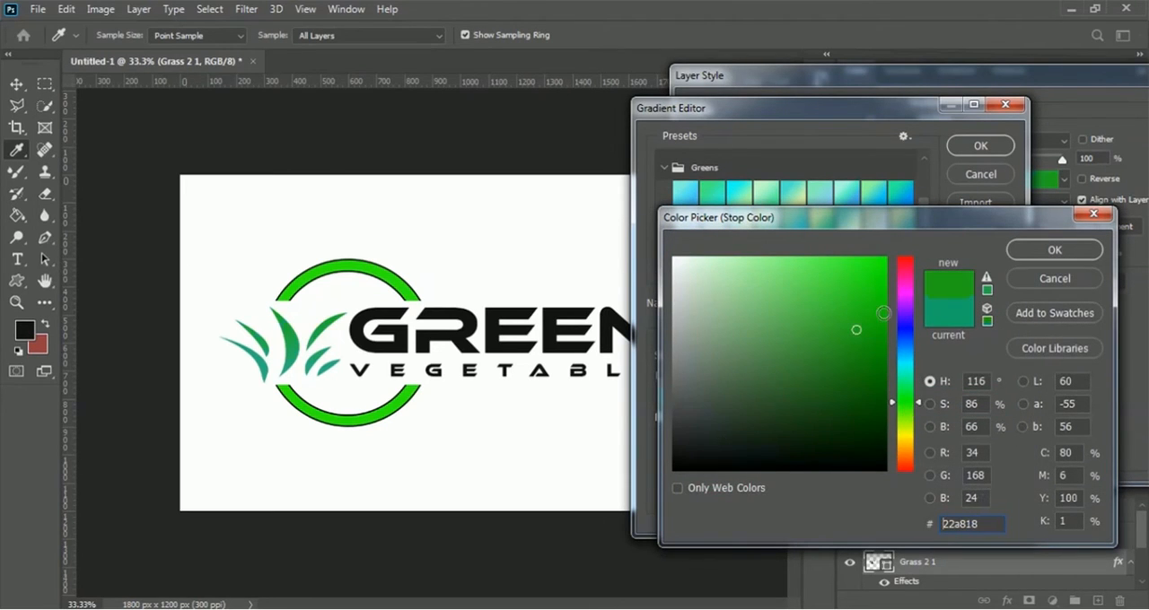
pyautogui.click(869, 267)
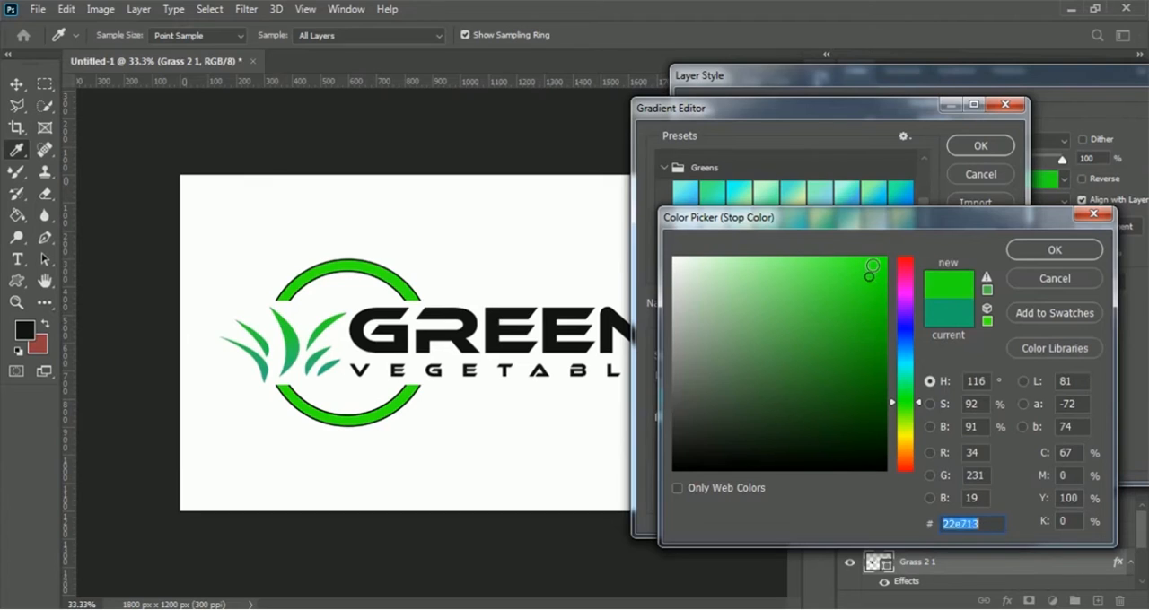
pyautogui.moveTo(872, 265); pyautogui.dragTo(899, 258)
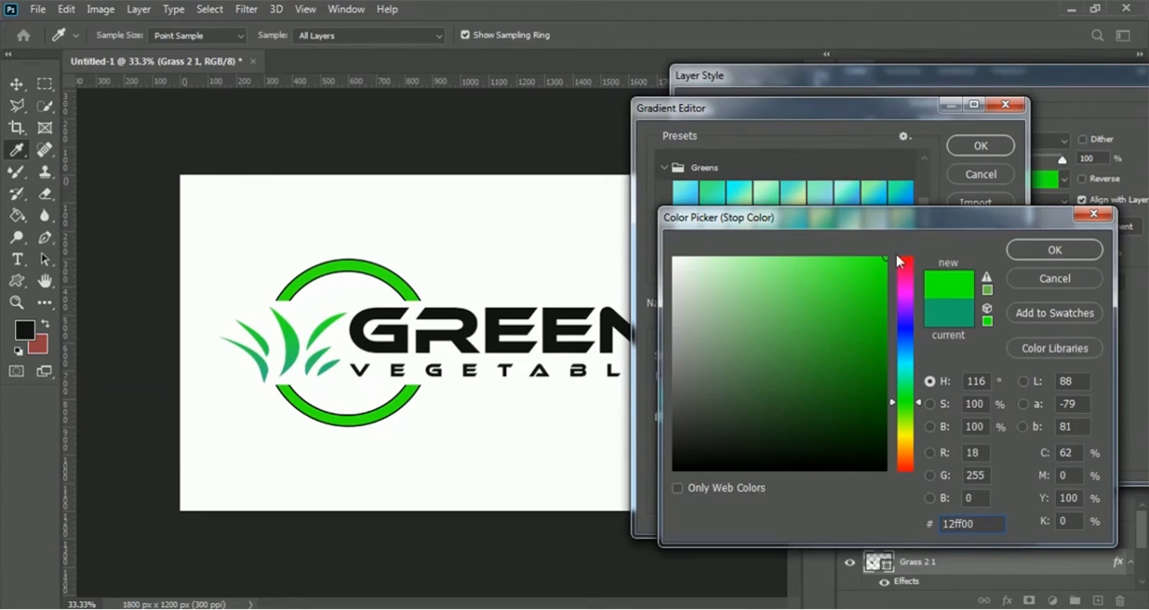
pyautogui.click(1059, 251)
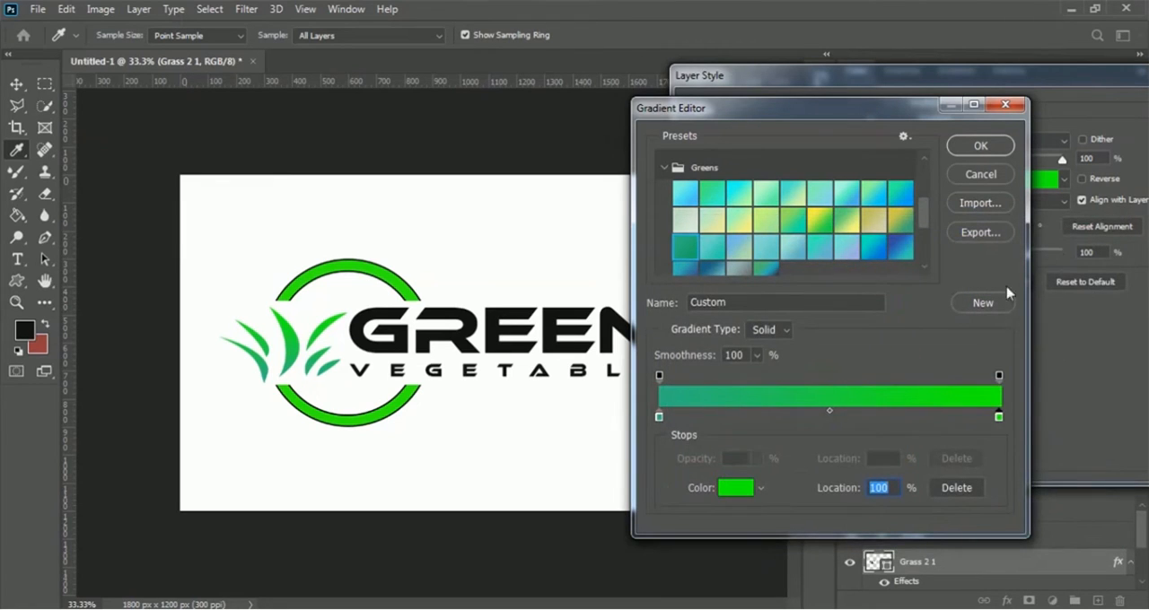
pyautogui.click(994, 153)
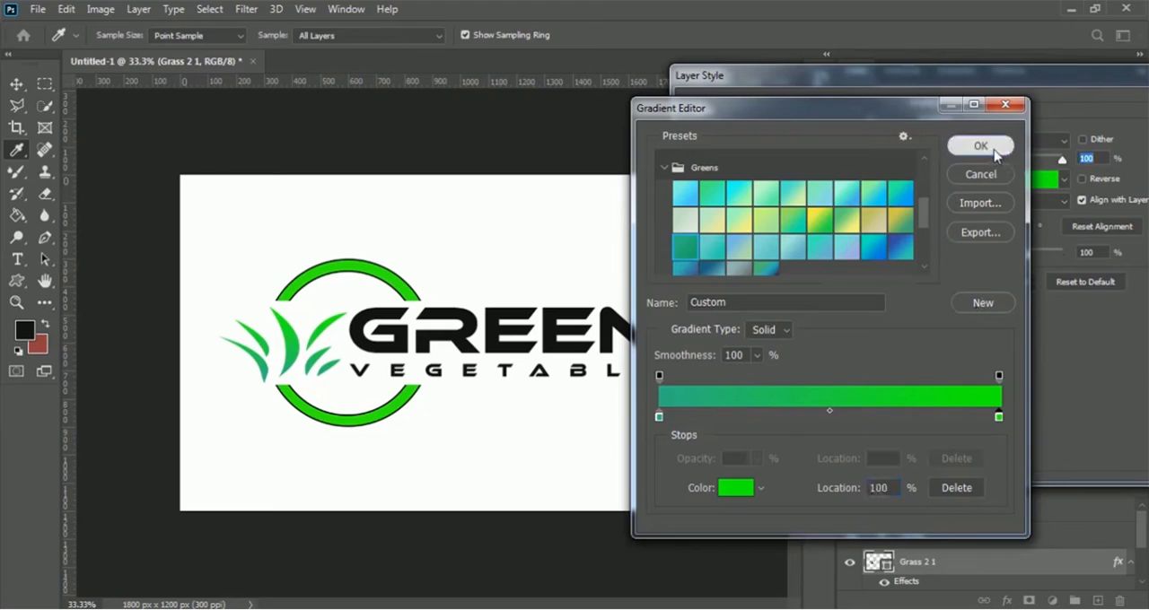
pyautogui.moveTo(1041, 87); pyautogui.dragTo(761, 88)
pyautogui.click(1015, 115)
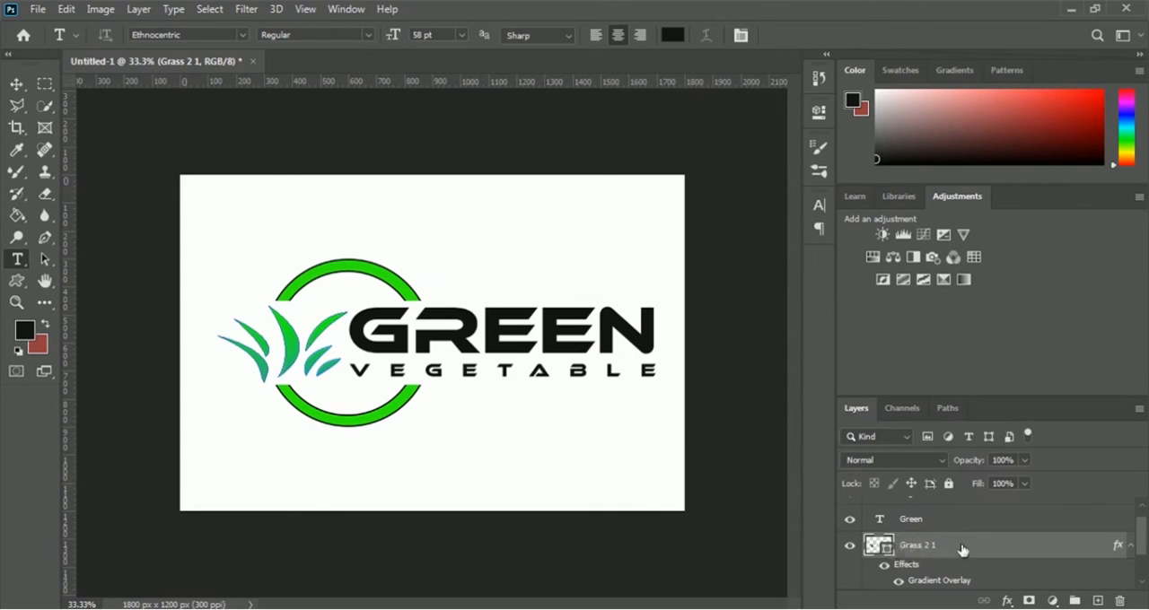
# - Copy the layer style of the Grass 2 1 layer and paste it onto the Green text layer
pyautogui.rightClick(917, 548)
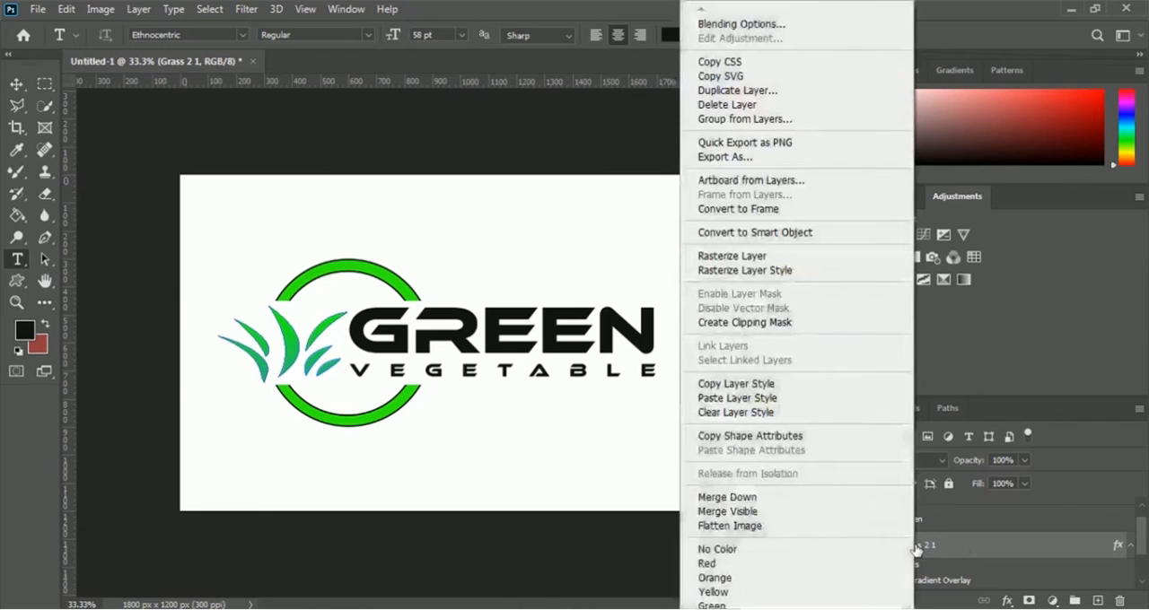
pyautogui.click(803, 393)
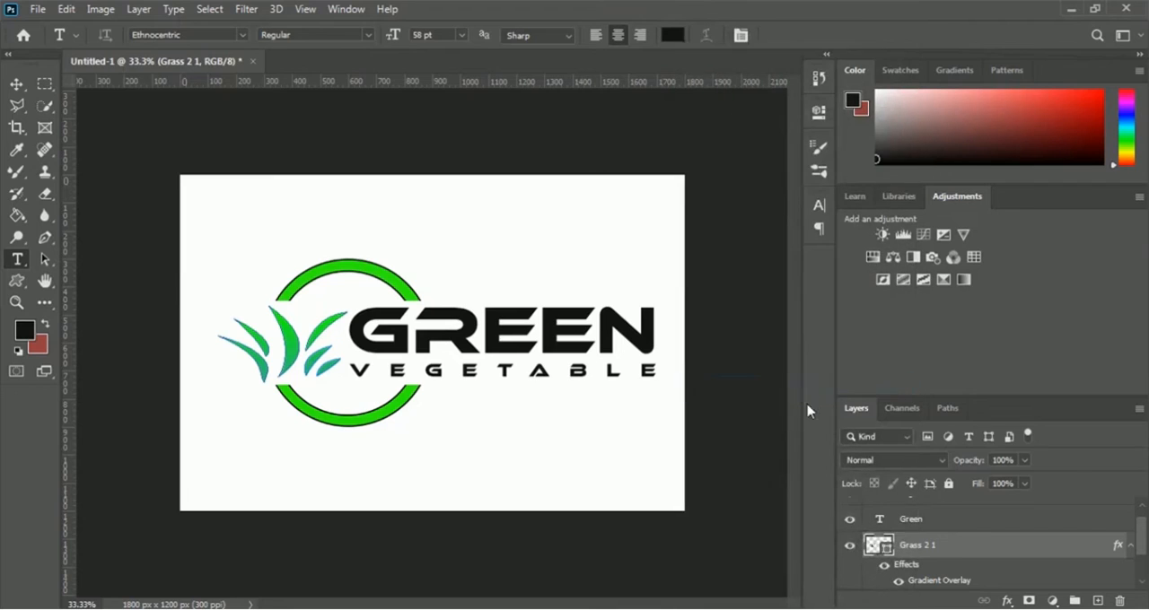
pyautogui.click(913, 522)
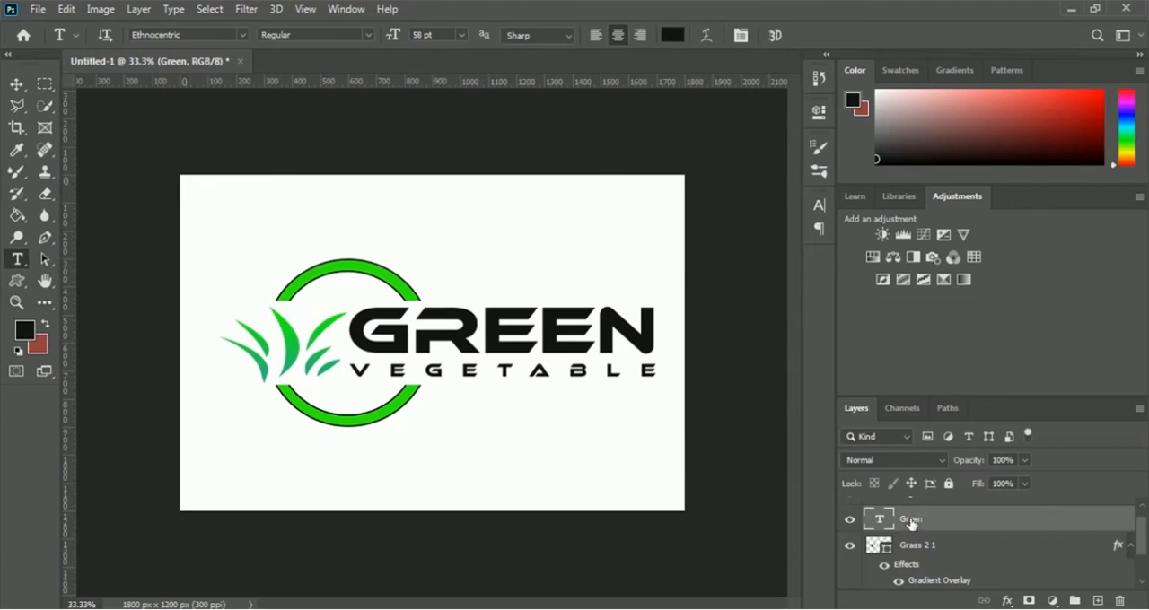
pyautogui.rightClick(913, 524)
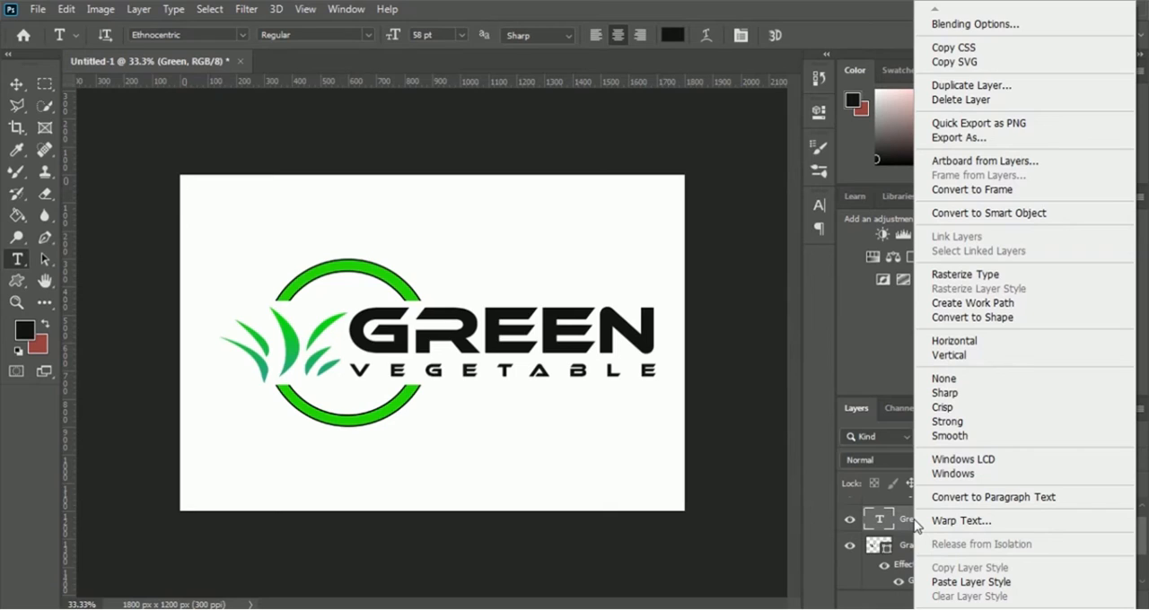
pyautogui.click(1023, 589)
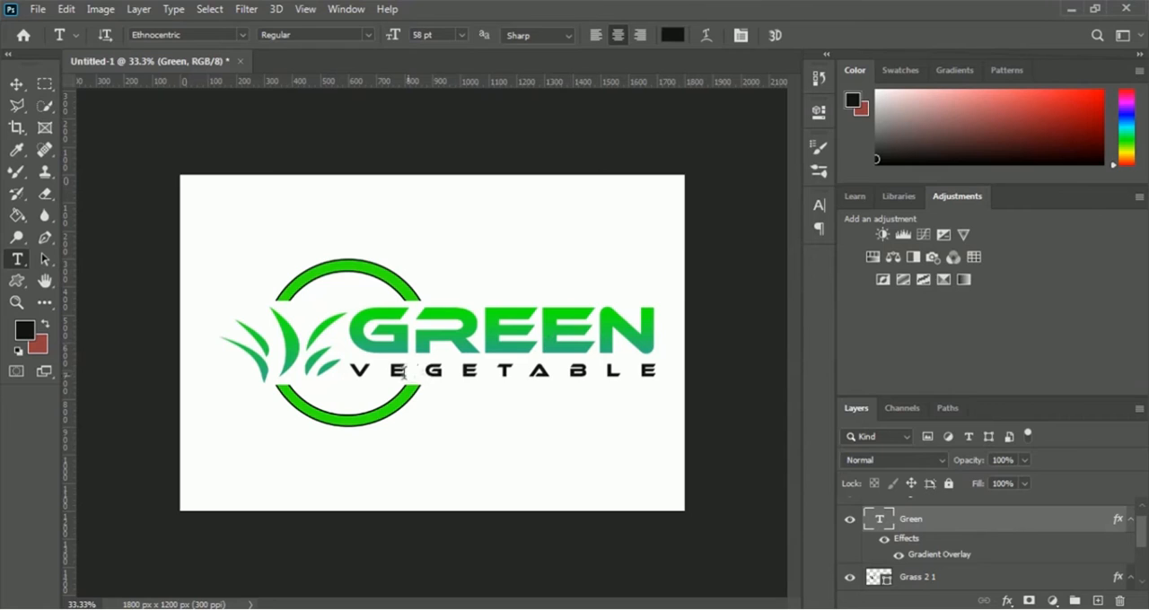
# - Paste the copied gradient layer style onto the vegetable text layer
pyautogui.moveTo(1139, 523); pyautogui.dragTo(1147, 509)
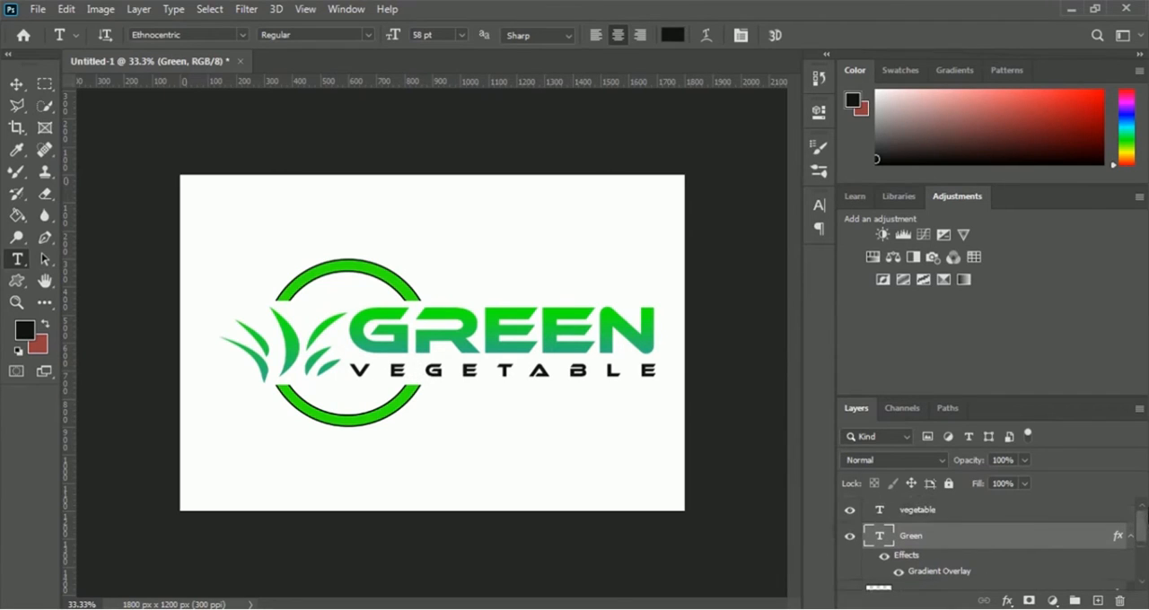
pyautogui.click(918, 511)
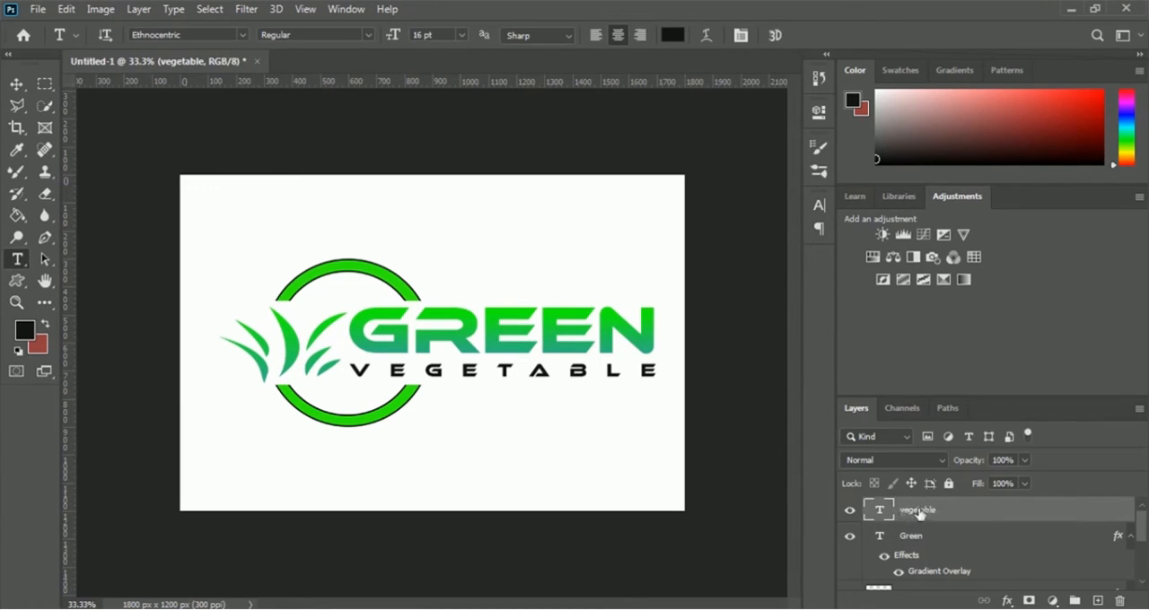
pyautogui.rightClick(919, 513)
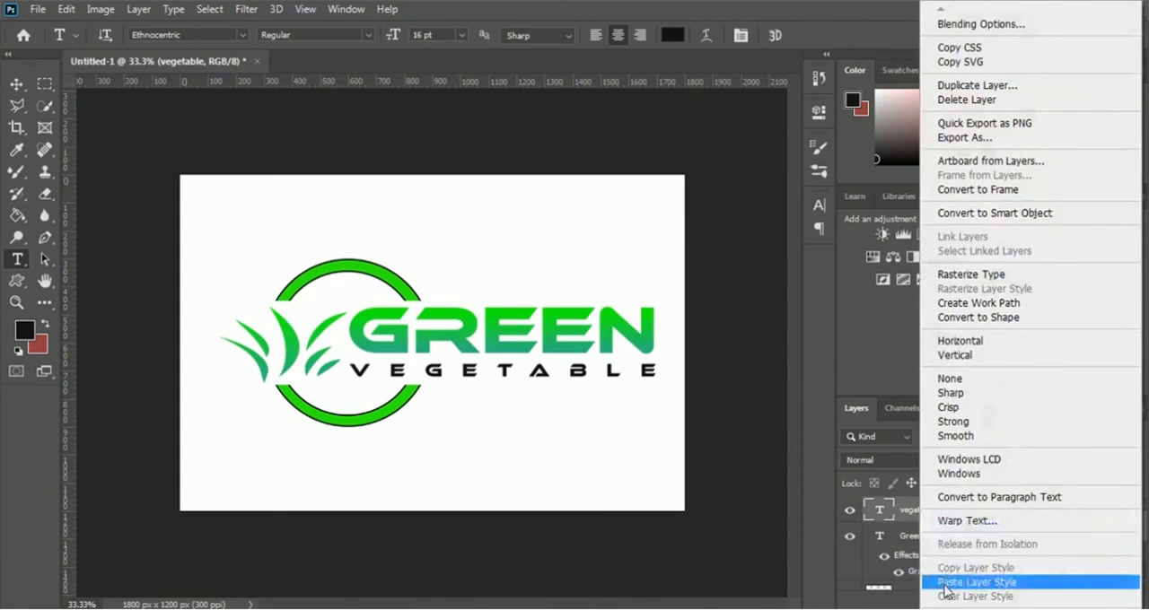
pyautogui.click(1039, 589)
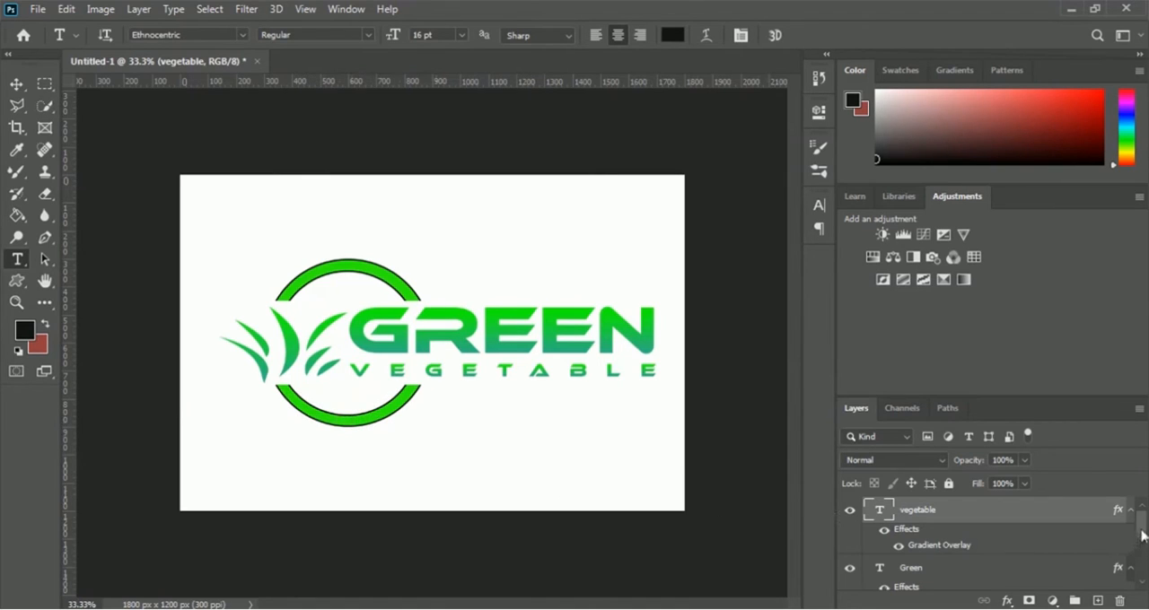
# - Add a Gradient Overlay layer style to the Logo Circle layer
pyautogui.moveTo(1144, 530); pyautogui.dragTo(1146, 567)
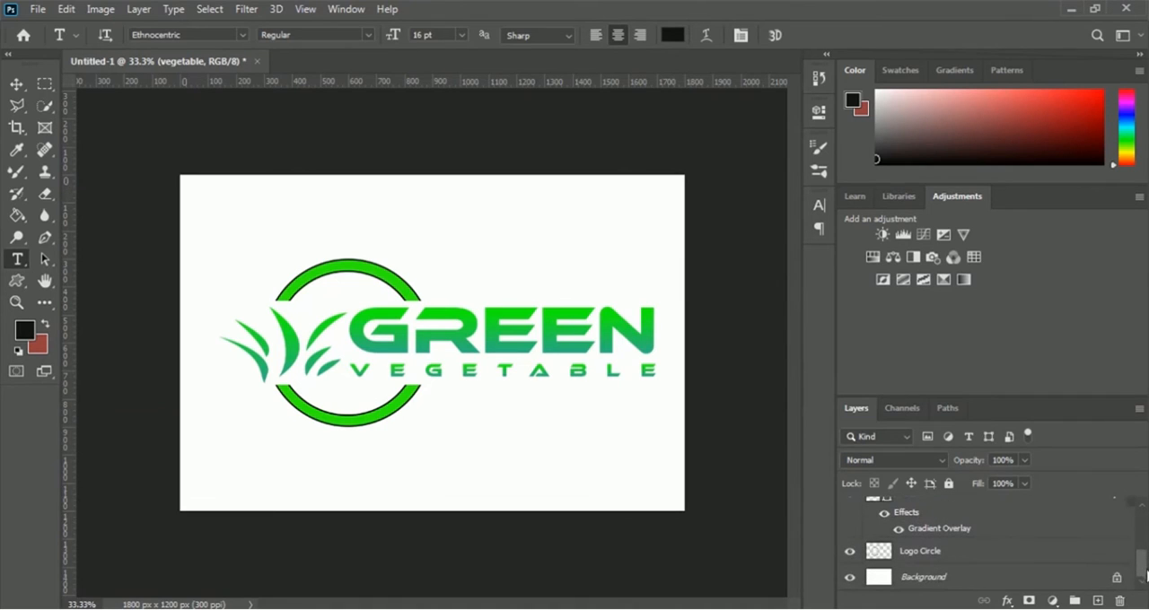
pyautogui.click(920, 555)
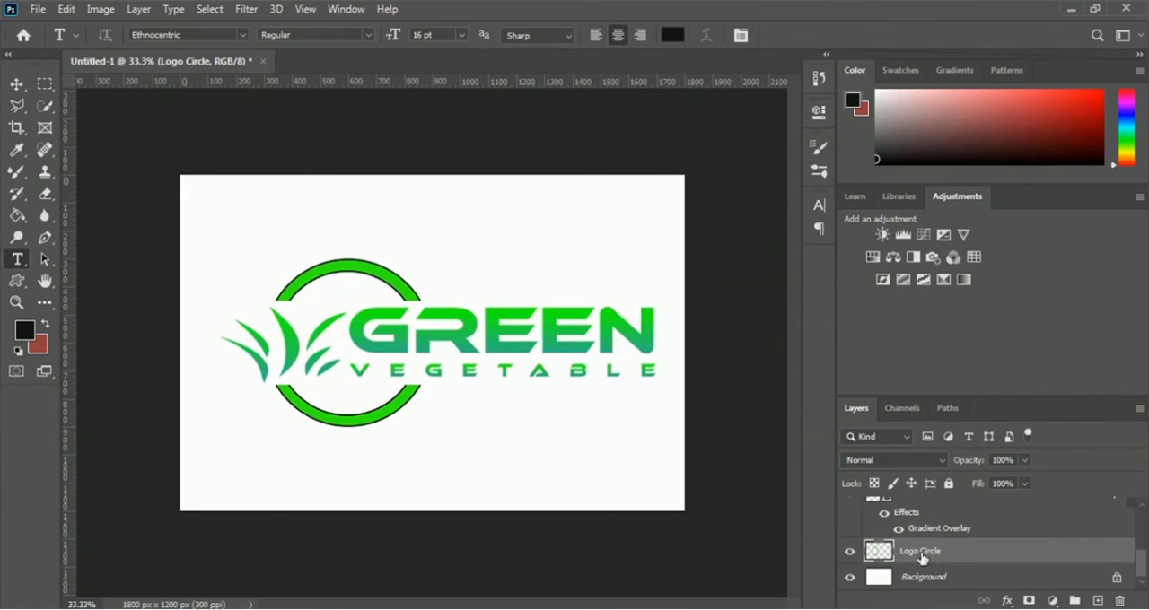
pyautogui.rightClick(930, 557)
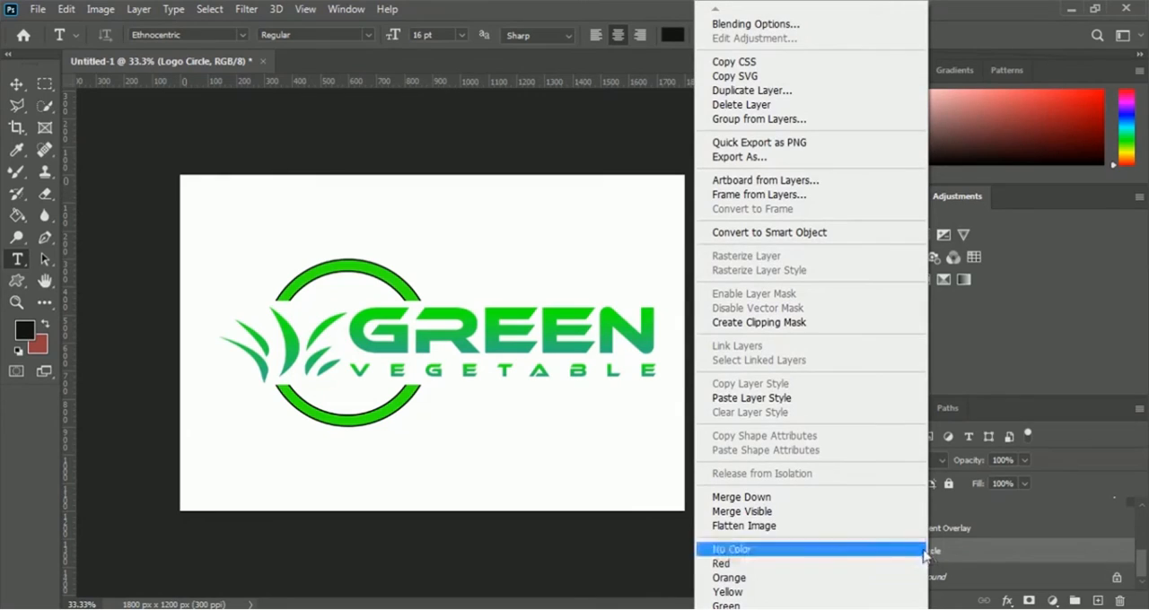
pyautogui.click(817, 27)
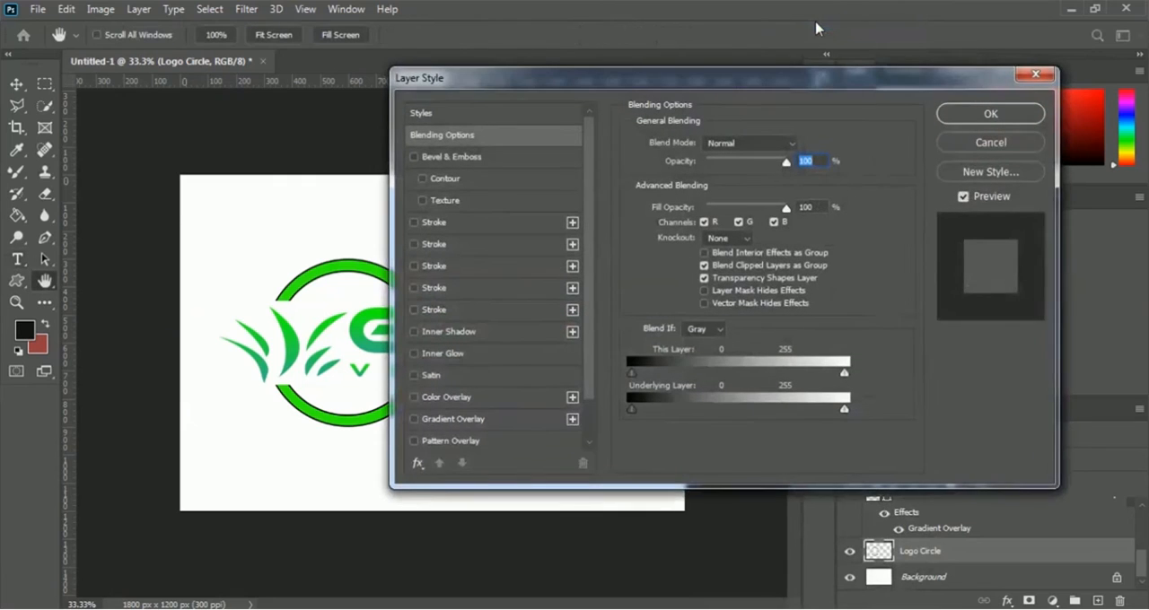
pyautogui.moveTo(636, 73); pyautogui.dragTo(968, 24)
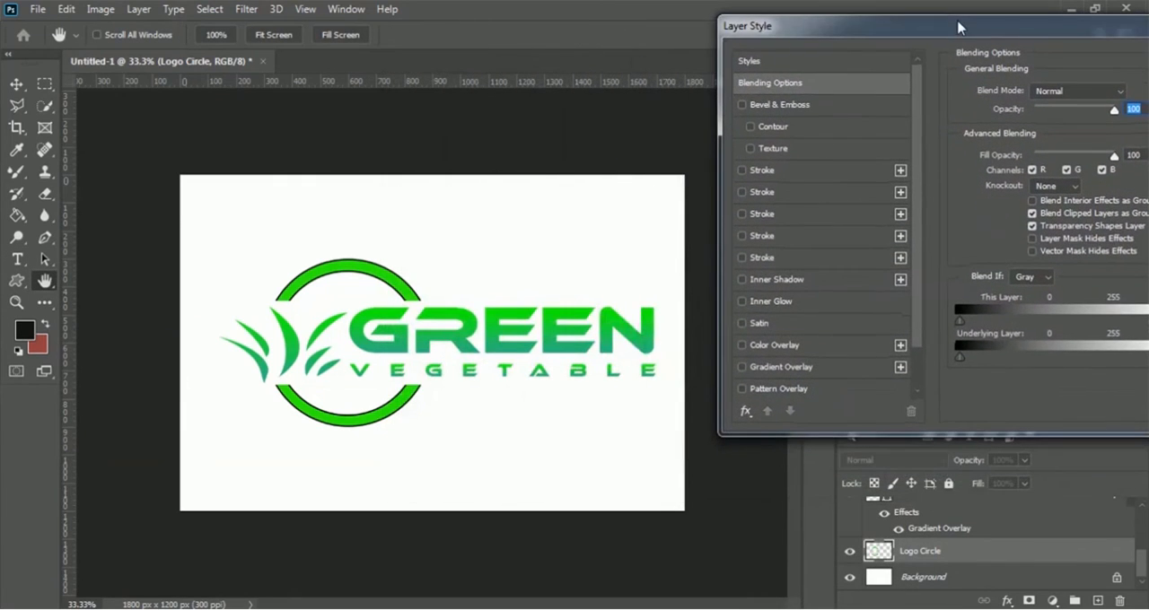
pyautogui.click(799, 371)
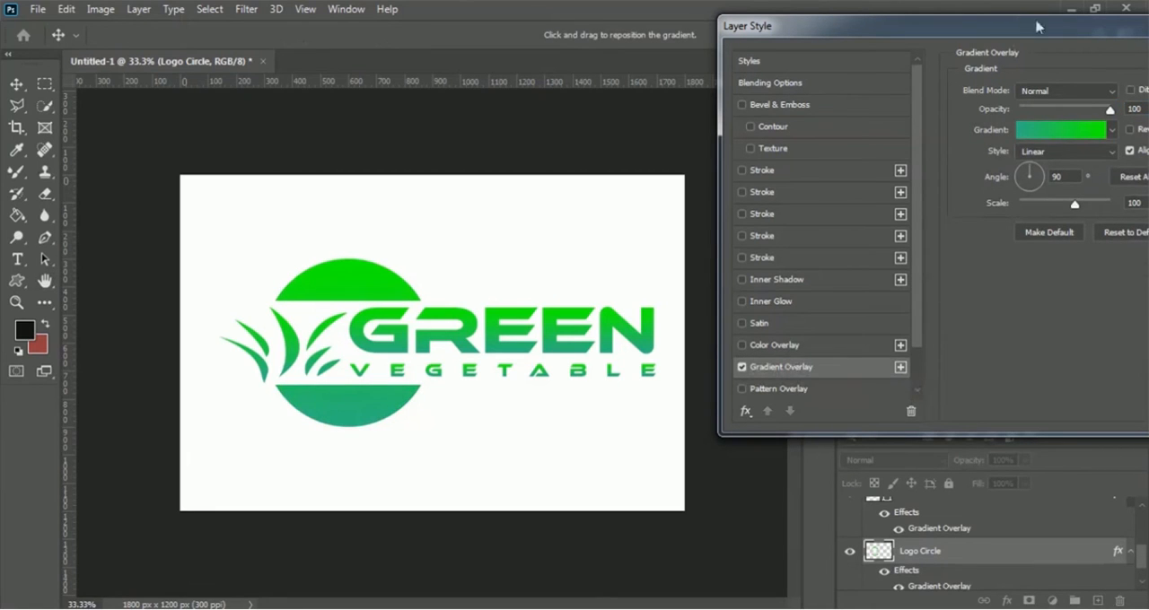
pyautogui.moveTo(1037, 27); pyautogui.dragTo(935, 22)
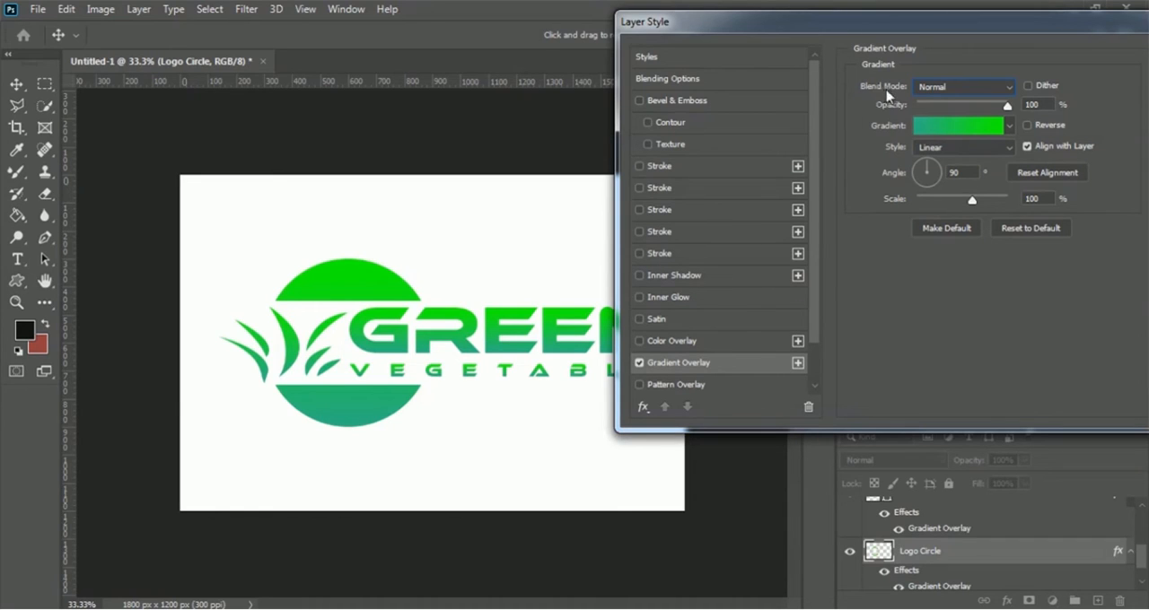
# - Set the circle's gradient overlay blend mode to Lighten and apply the layer style
pyautogui.click(968, 93)
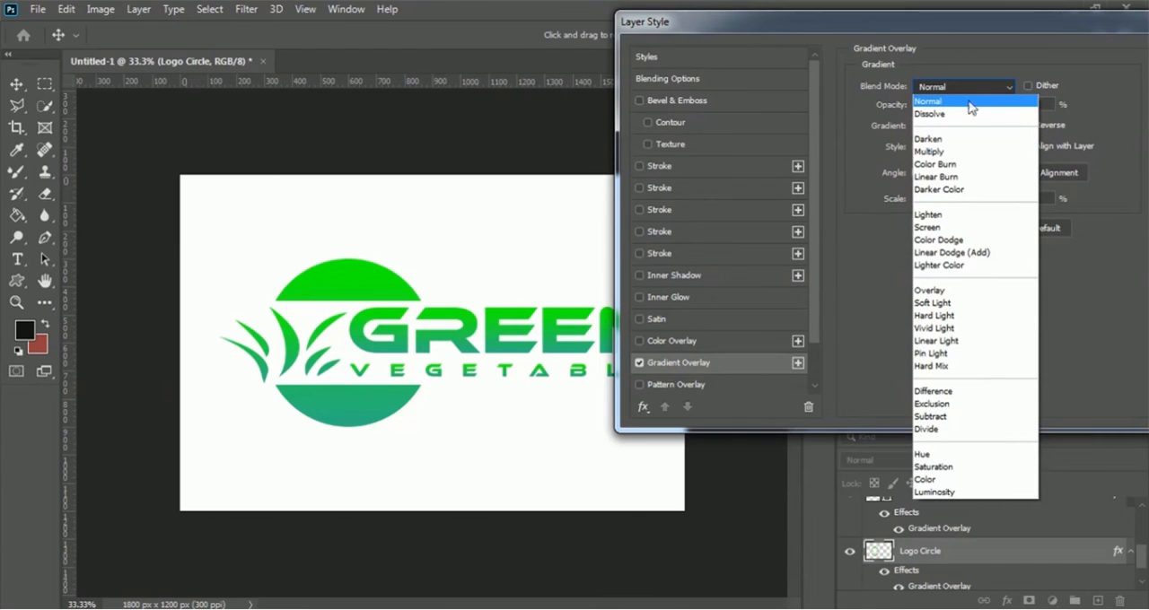
pyautogui.click(967, 218)
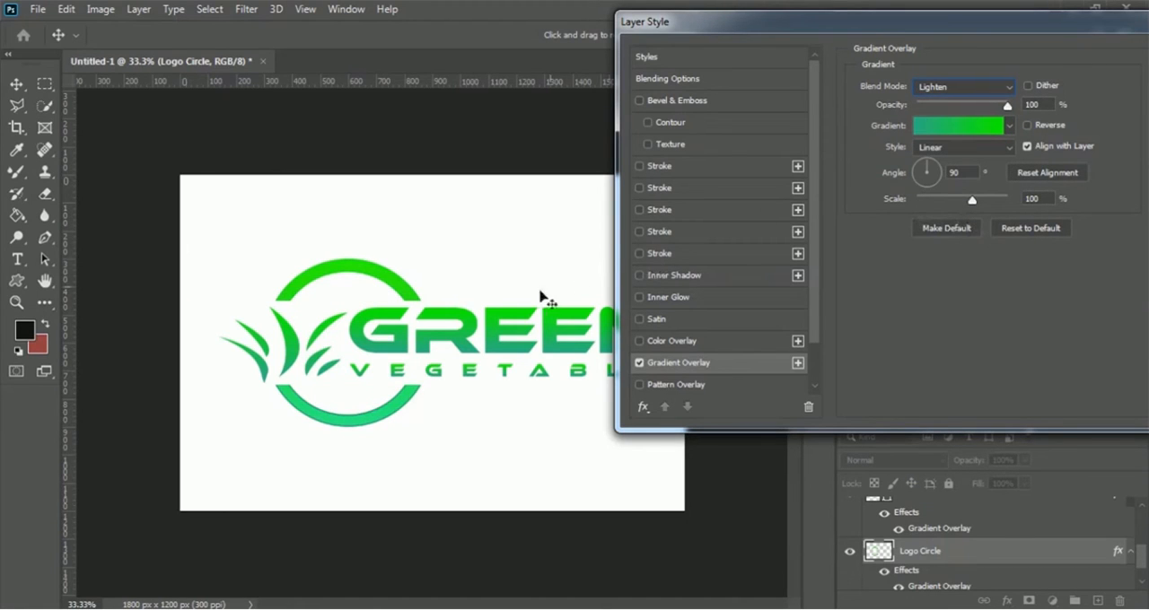
pyautogui.moveTo(979, 28); pyautogui.dragTo(755, 50)
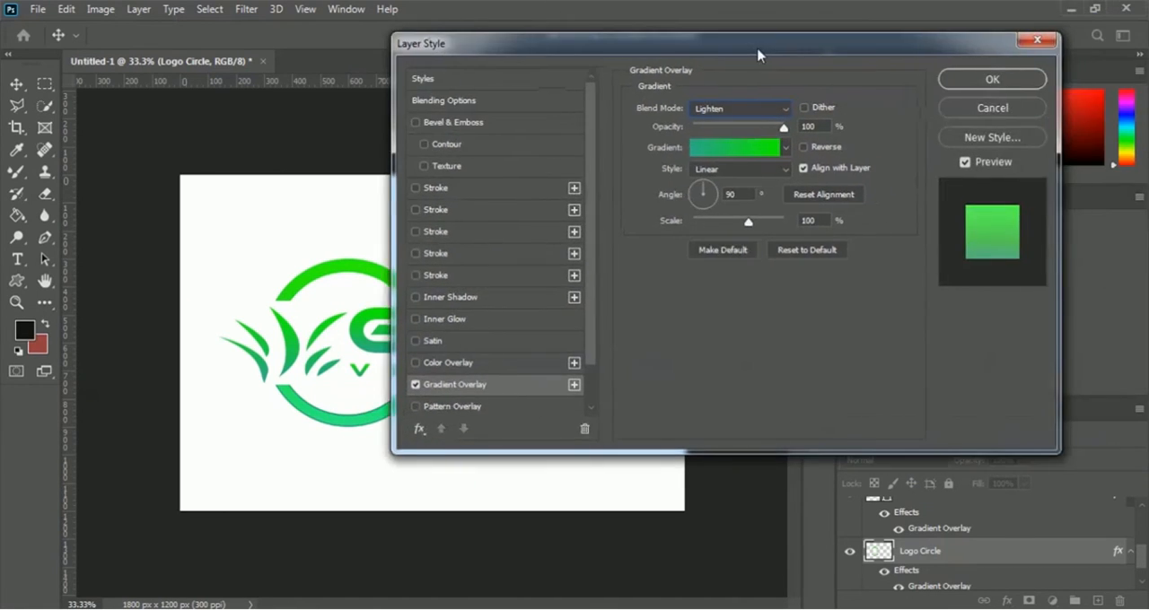
pyautogui.click(1017, 80)
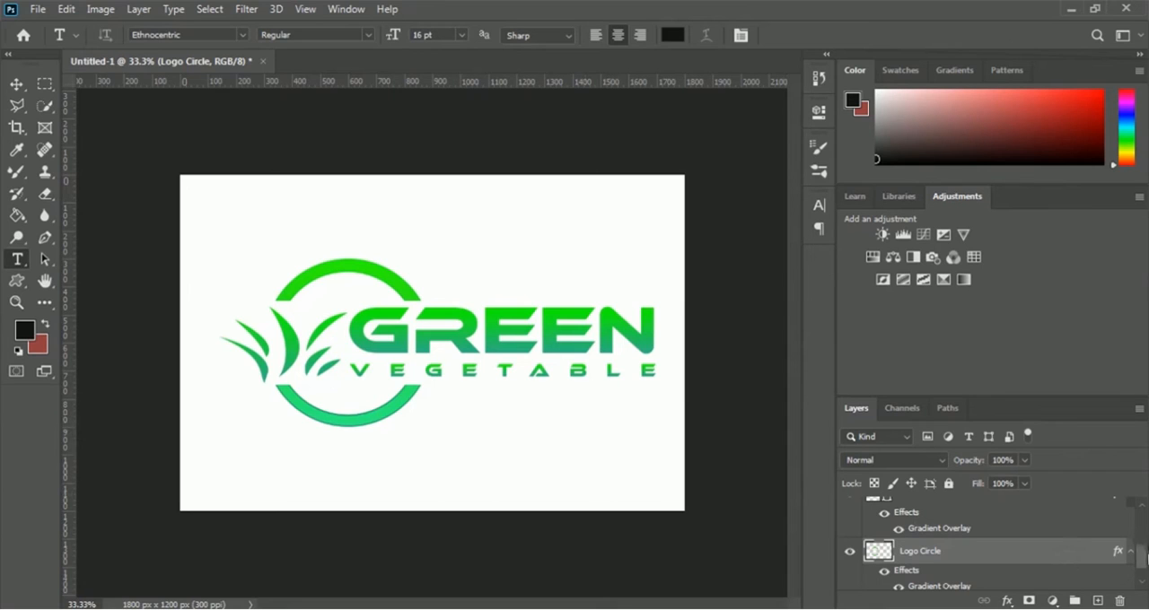
# - Convert the vegetable and Green text layers into separate smart objects
pyautogui.moveTo(1144, 558); pyautogui.dragTo(1145, 512)
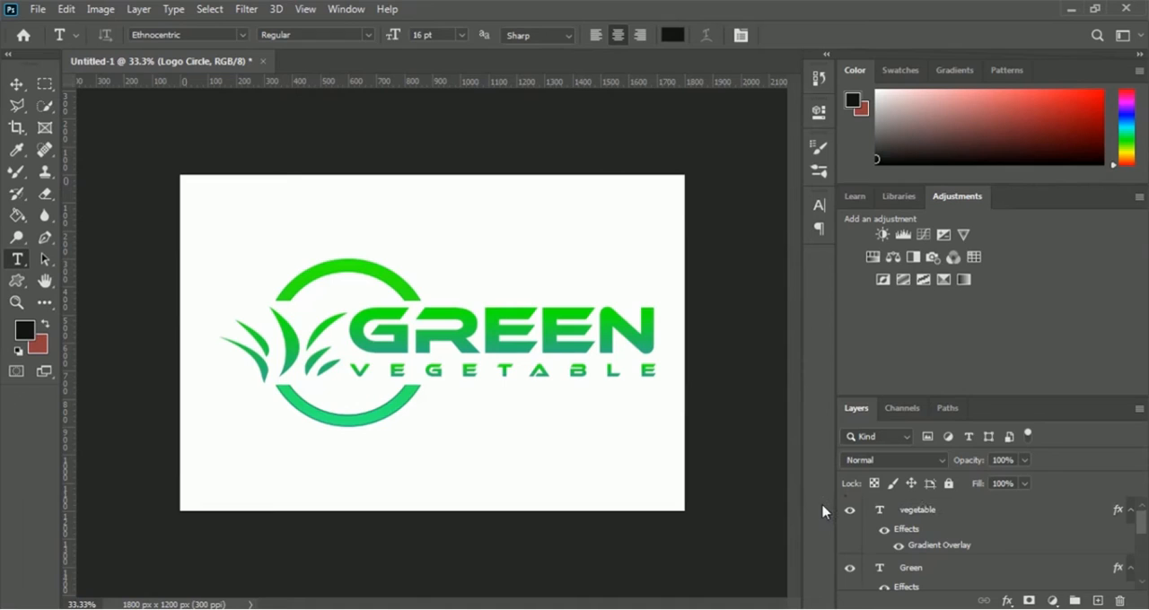
pyautogui.click(906, 514)
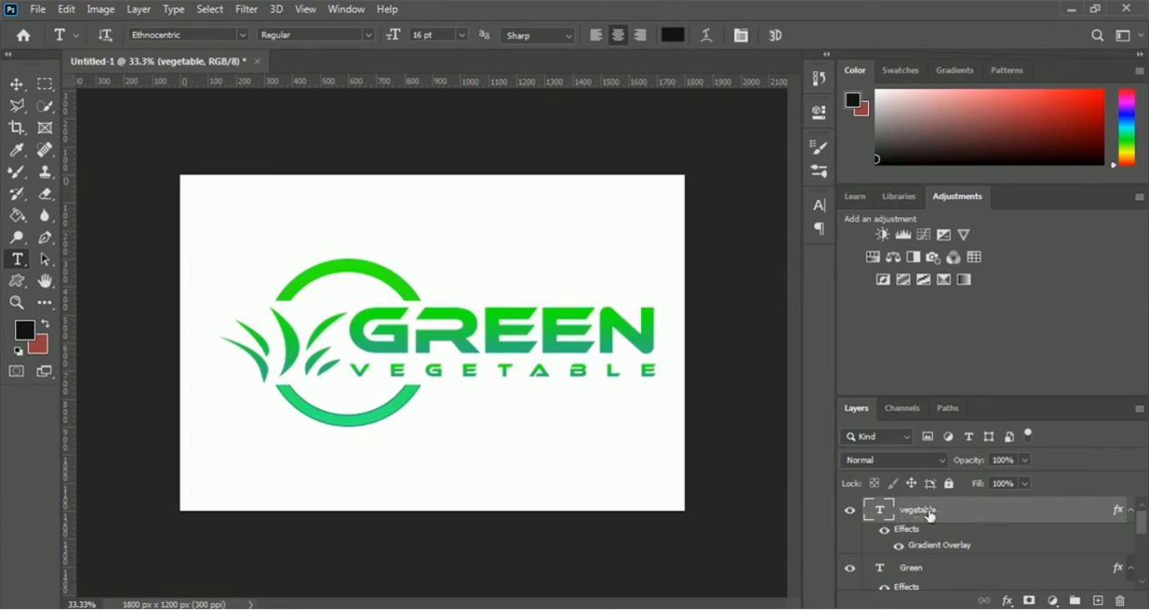
pyautogui.rightClick(930, 514)
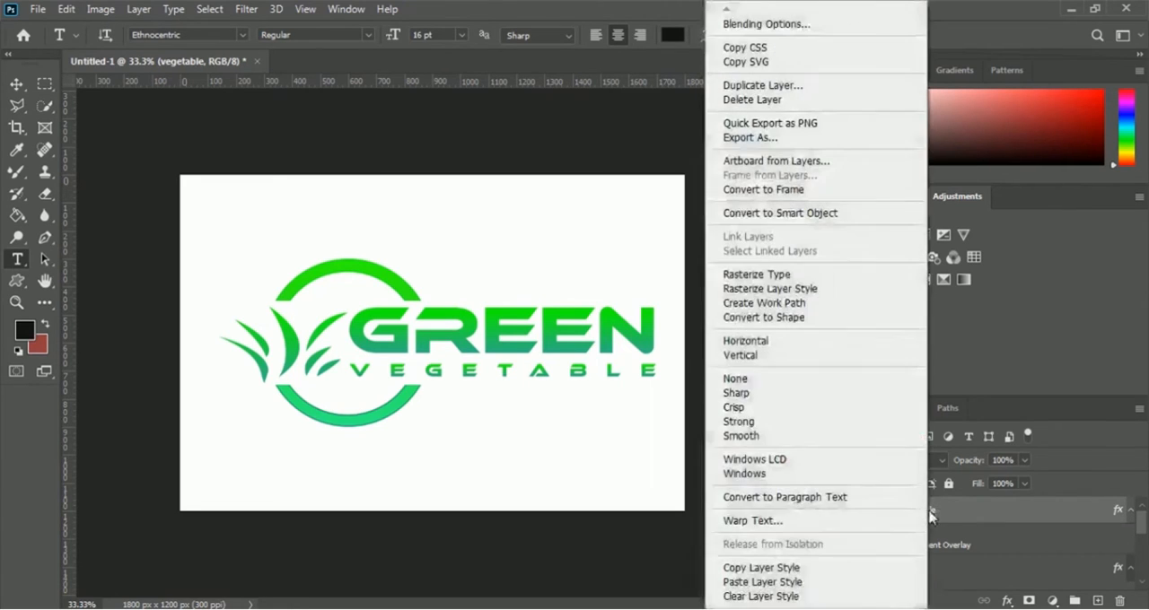
pyautogui.click(827, 221)
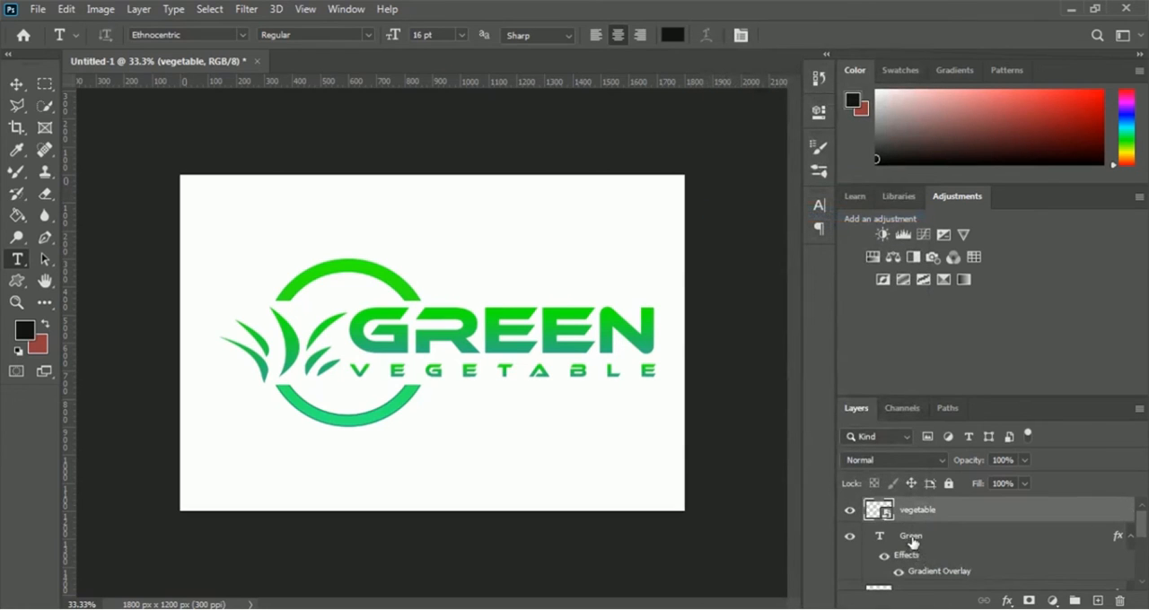
pyautogui.click(927, 542)
pyautogui.rightClick(916, 542)
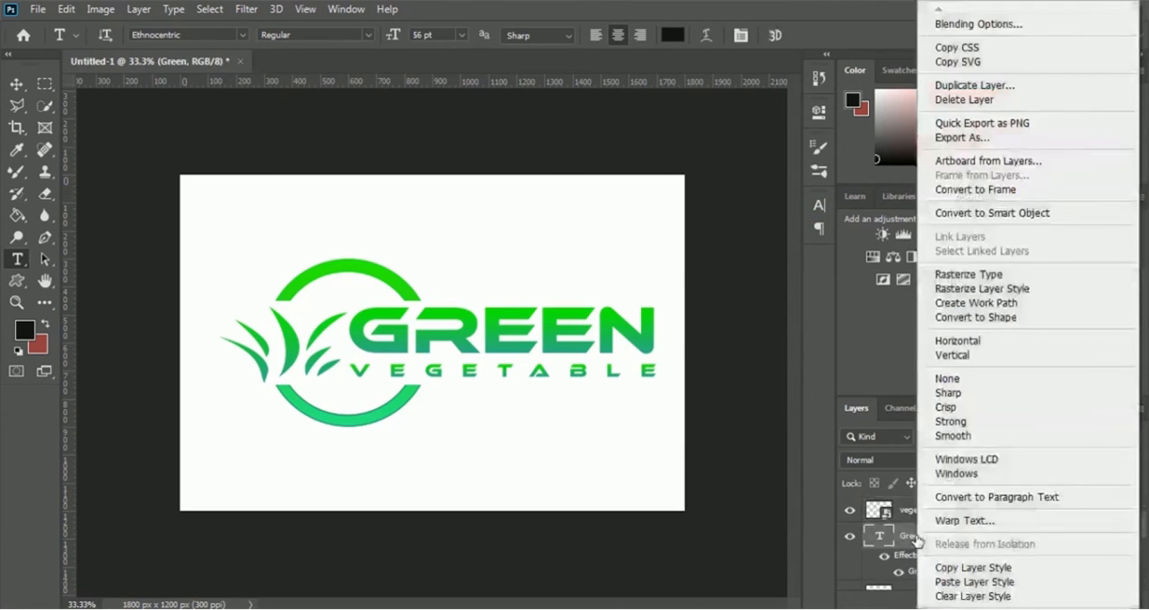
pyautogui.click(992, 213)
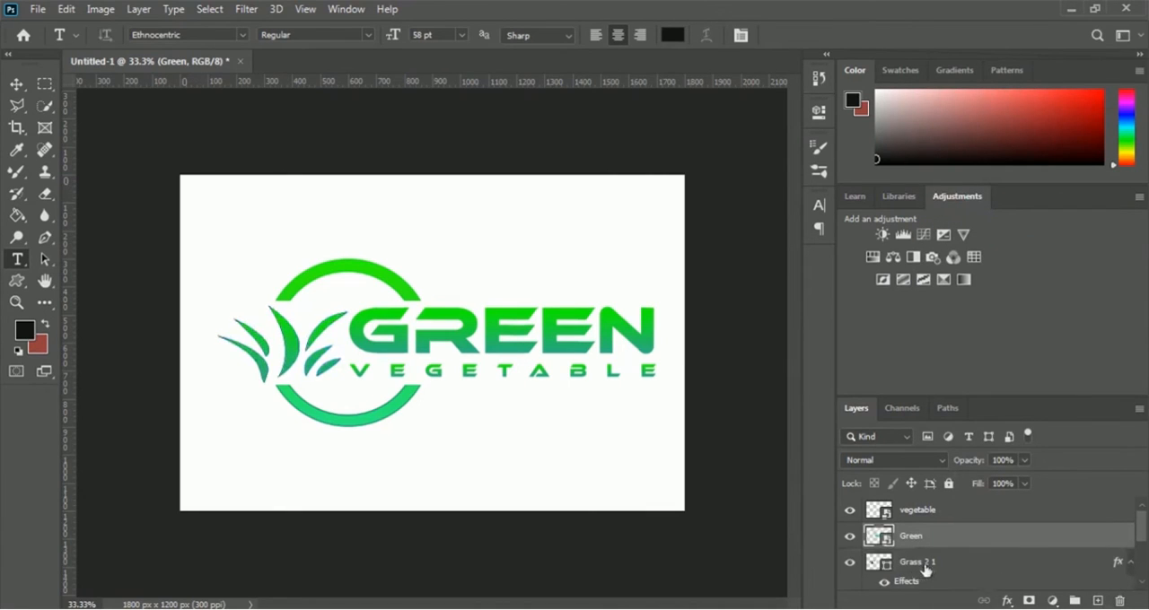
# - Convert the Grass 2 1 layer and the Logo Circle layer into separate smart objects
pyautogui.click(915, 571)
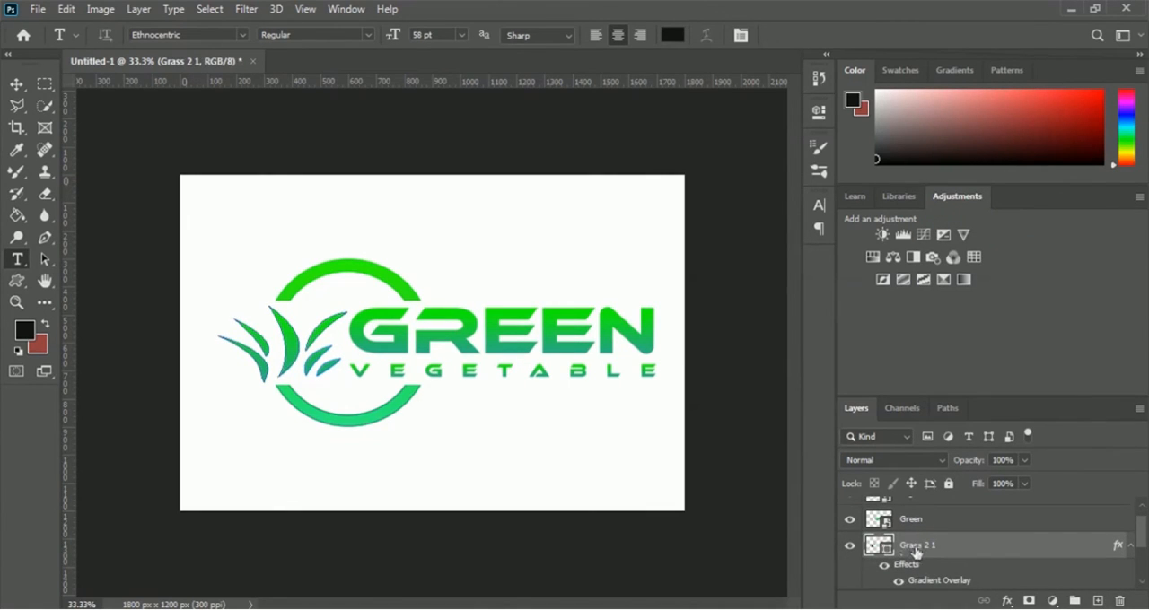
pyautogui.rightClick(916, 551)
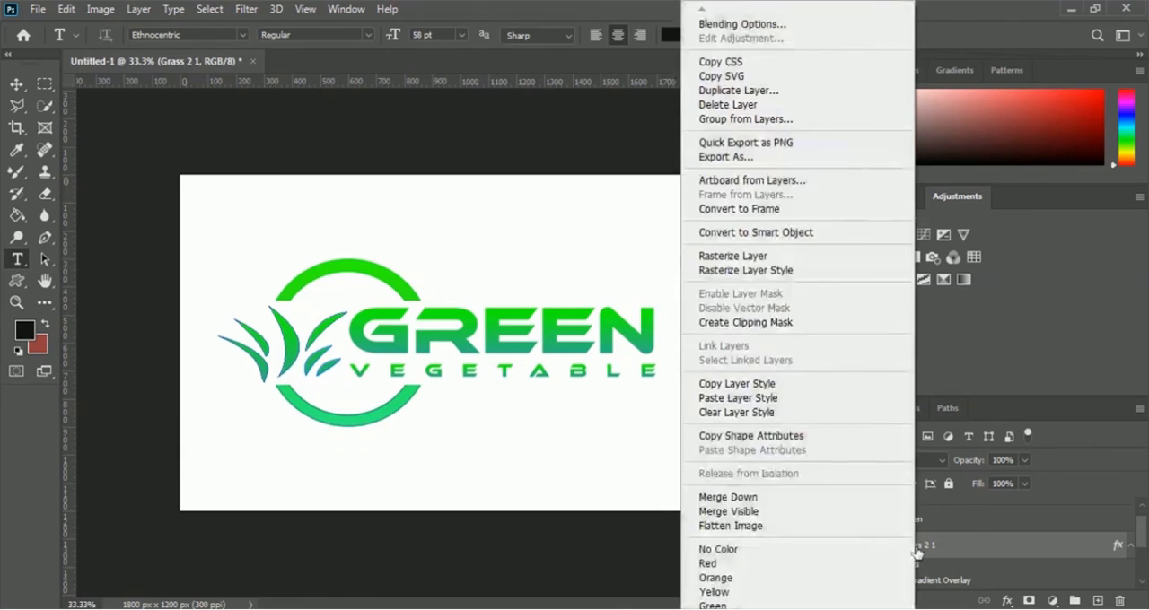
pyautogui.click(831, 238)
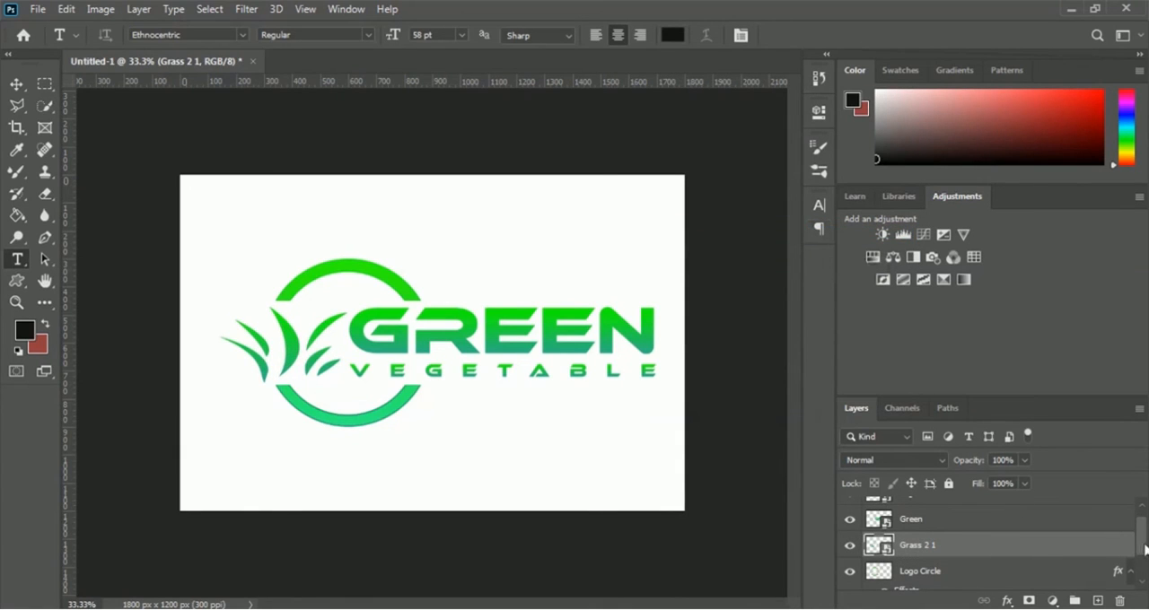
pyautogui.moveTo(1144, 550); pyautogui.dragTo(1145, 562)
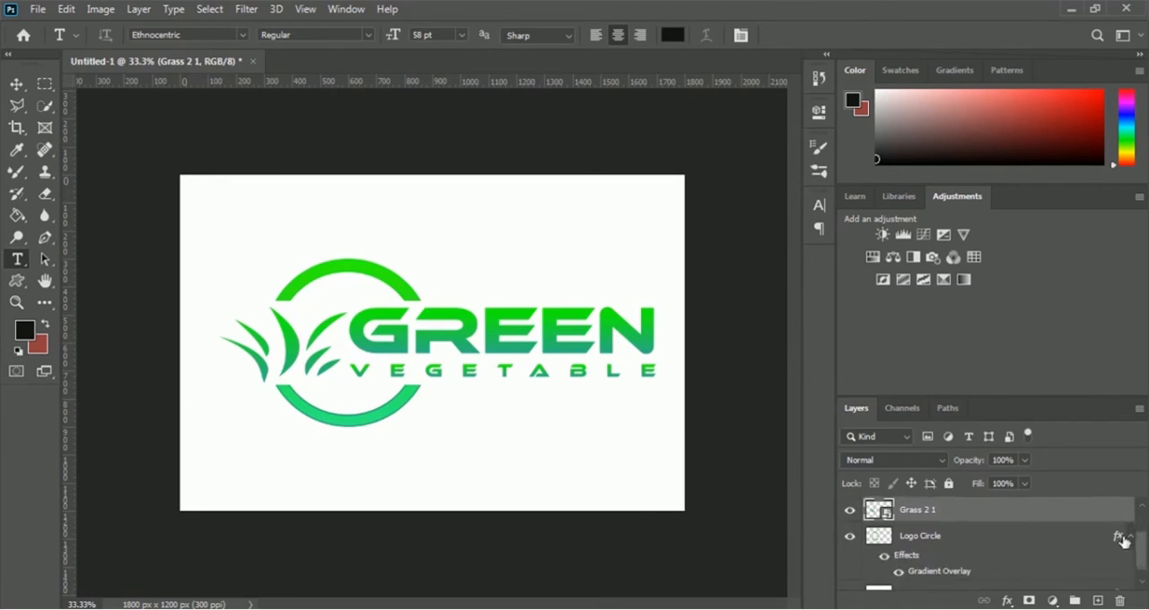
pyautogui.click(1122, 538)
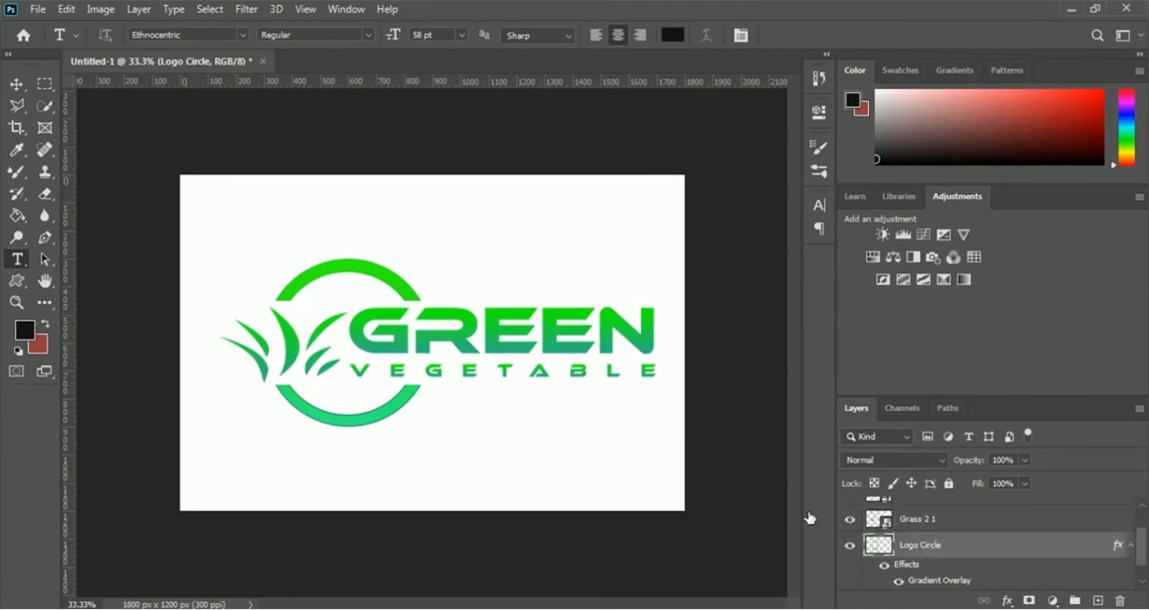
pyautogui.rightClick(909, 551)
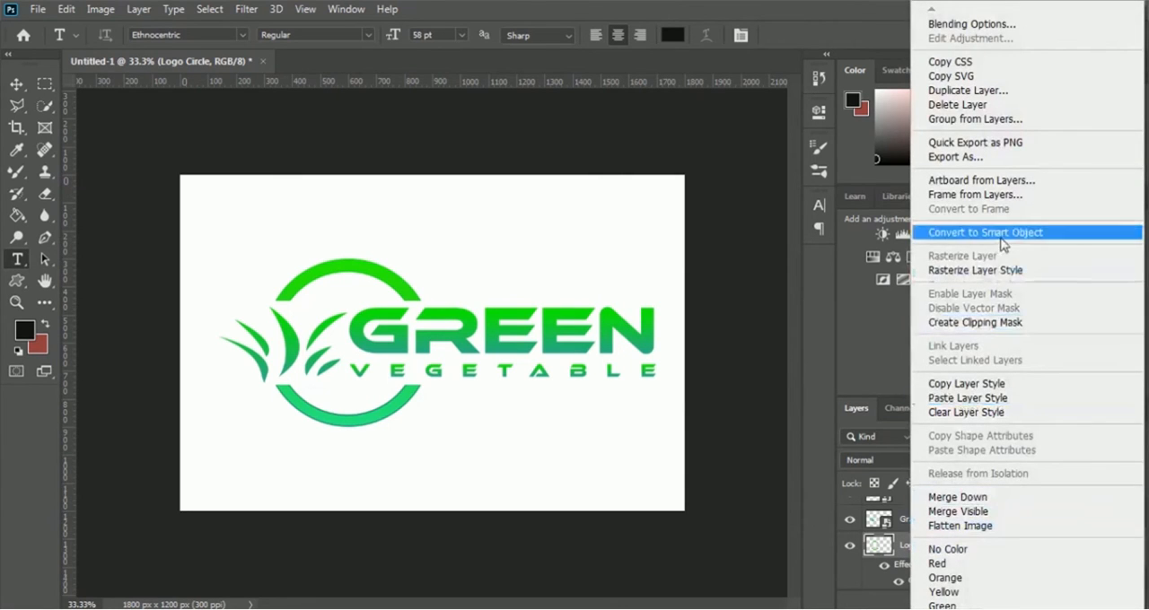
pyautogui.click(1056, 236)
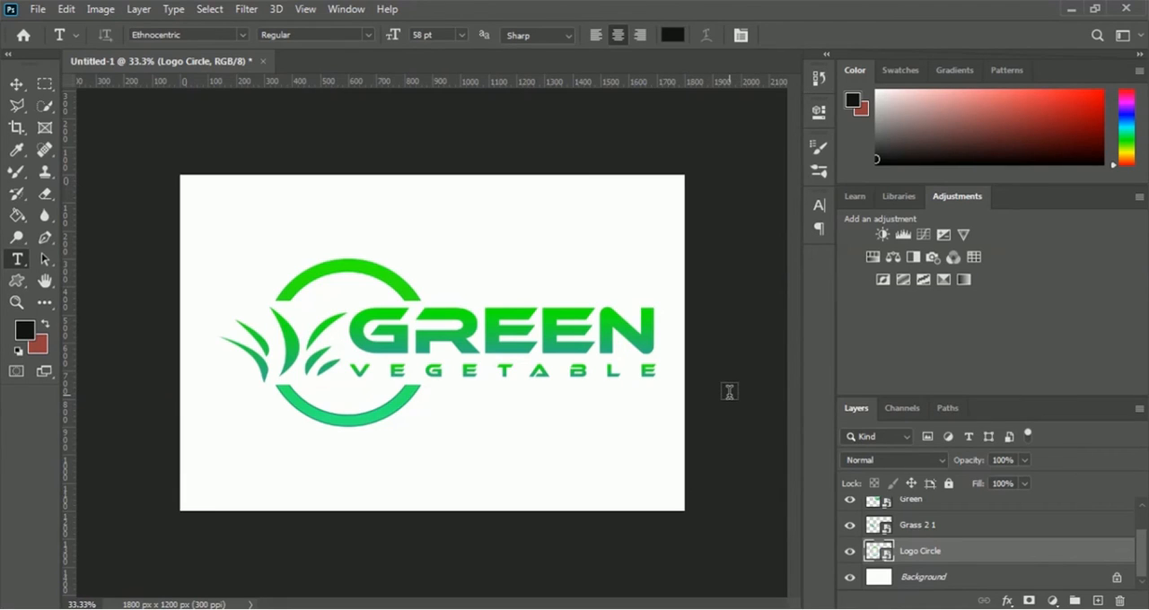
# - Open the file 3d glass window logo mockup from the Mockup folder inside 04 Logo Design
pyautogui.click(38, 9)
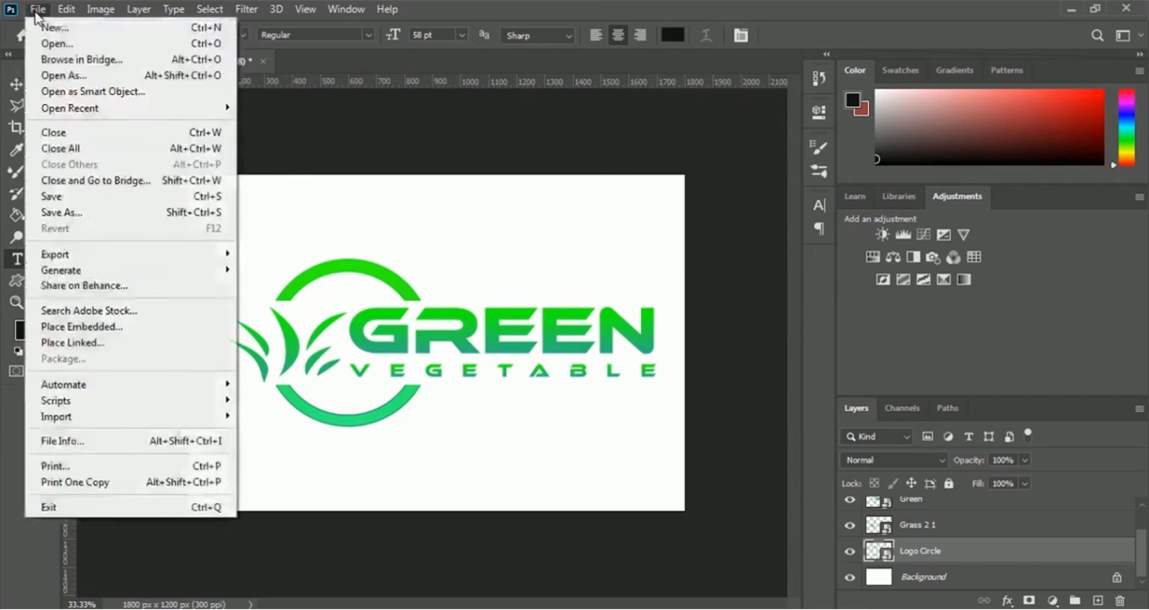
pyautogui.click(54, 43)
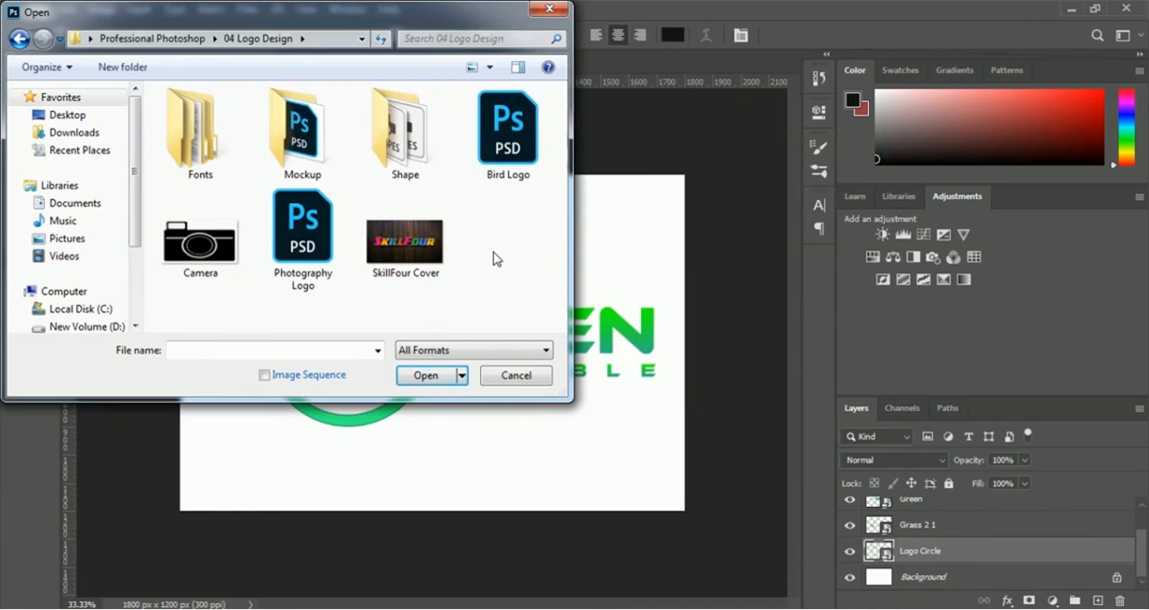
pyautogui.doubleClick(316, 142)
pyautogui.click(240, 183)
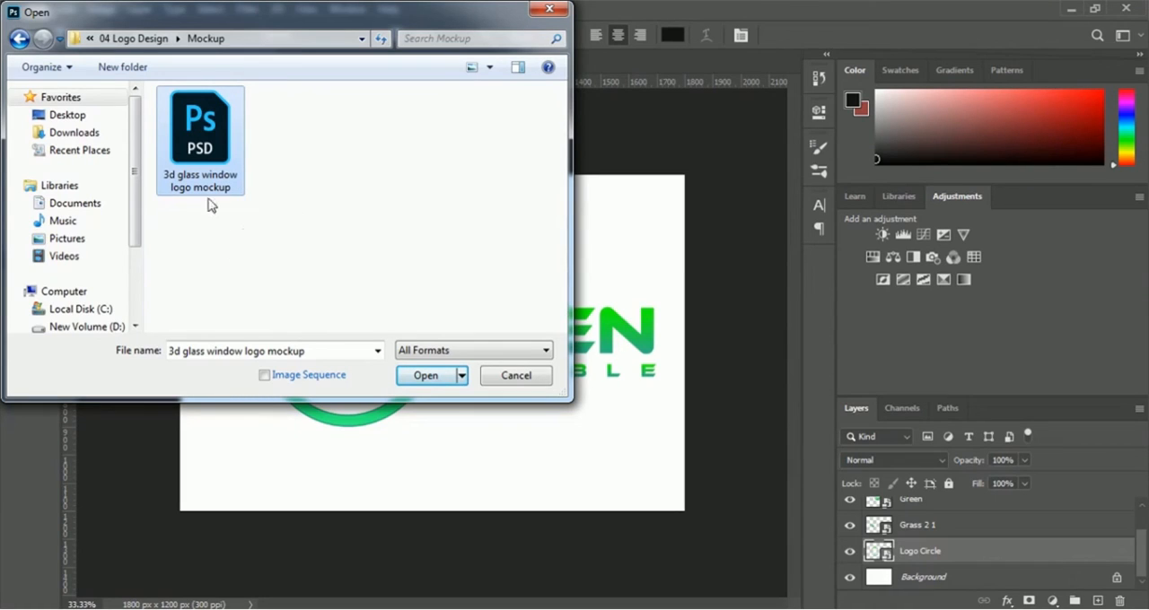
pyautogui.click(404, 379)
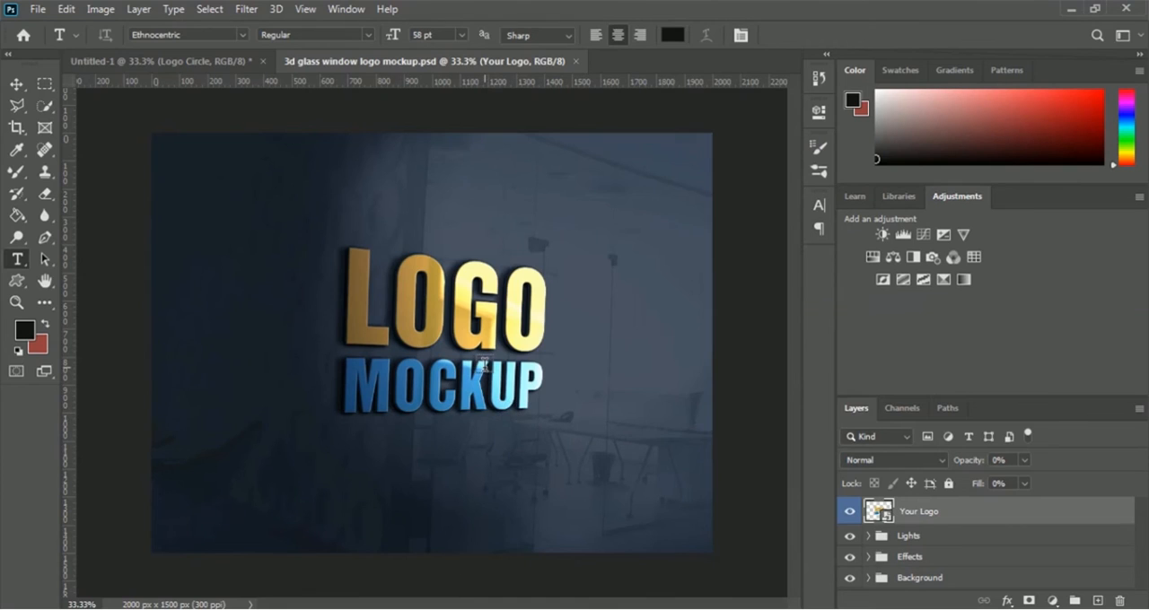
# - Hide the Preview logo layer inside the mockup's Your Logo smart object and return to the mockup document
pyautogui.doubleClick(873, 514)
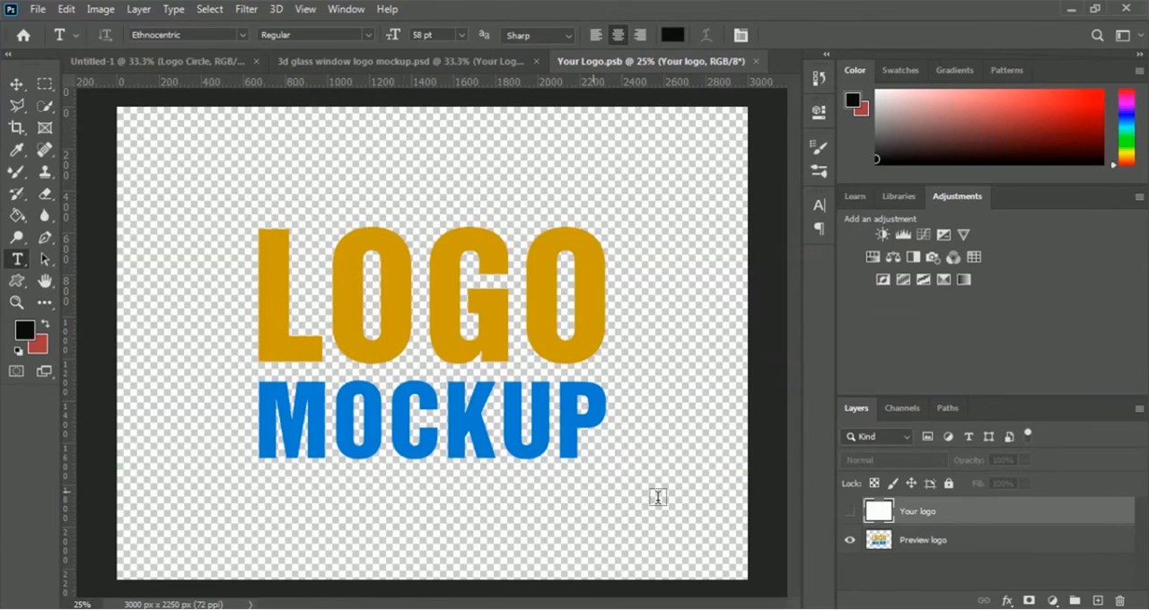
pyautogui.click(850, 543)
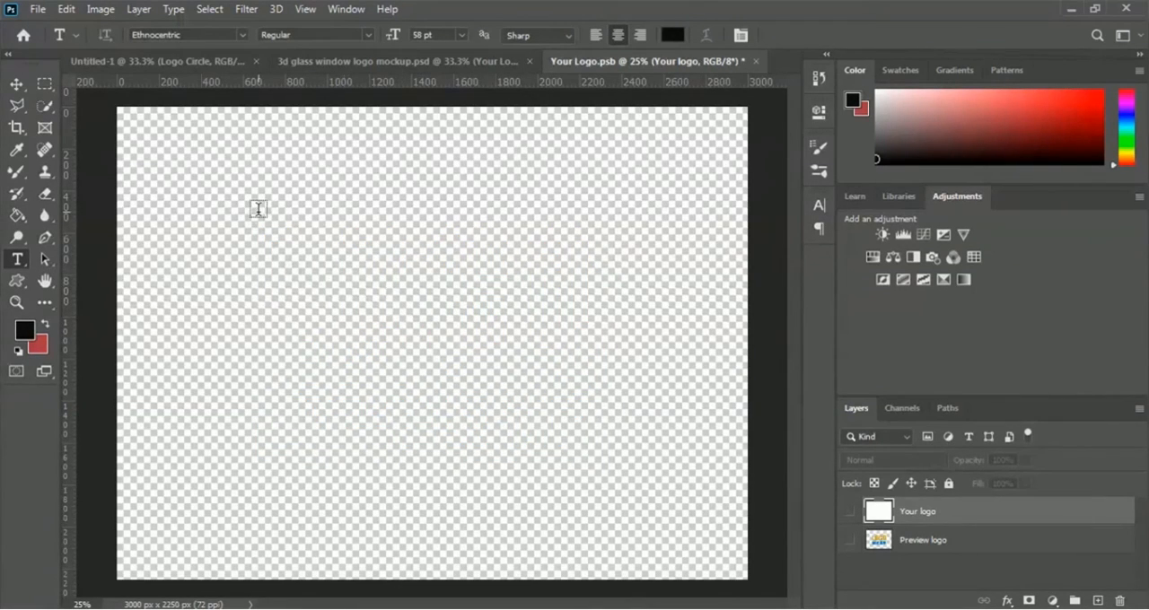
pyautogui.click(414, 63)
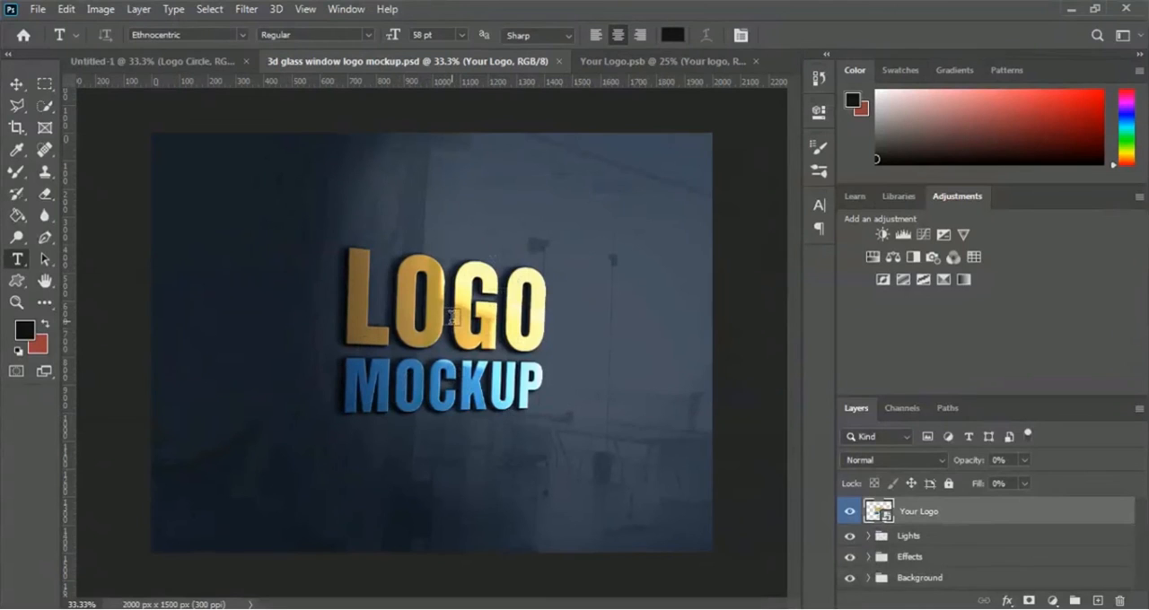
# - Return to the Untitled-1 logo document and hide its white Background layer
pyautogui.click(168, 64)
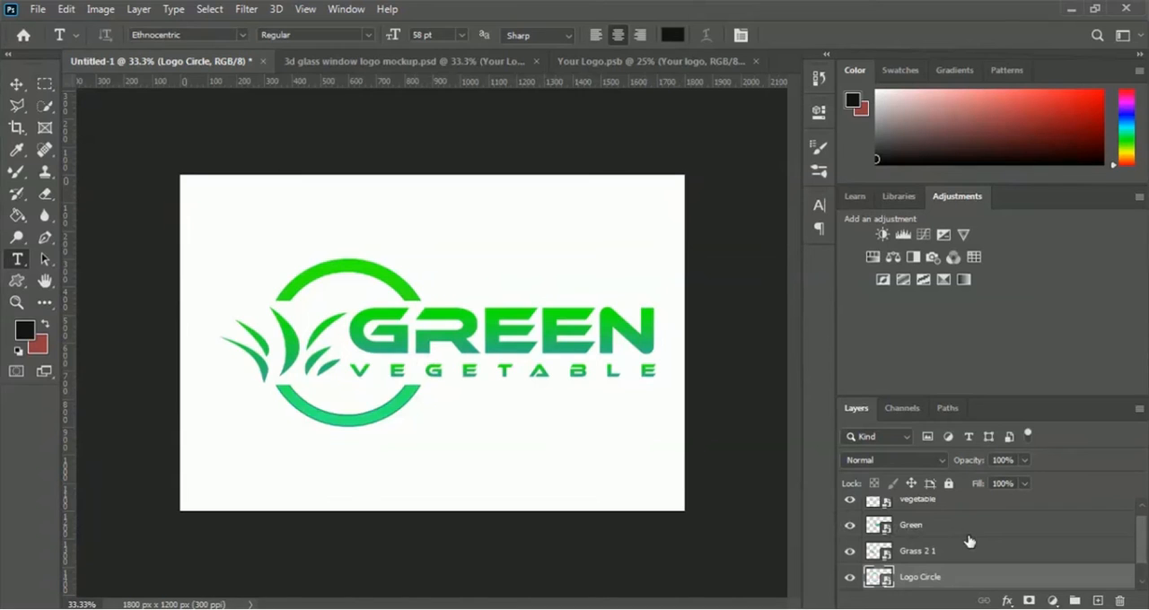
pyautogui.scroll(-1, 970, 541)
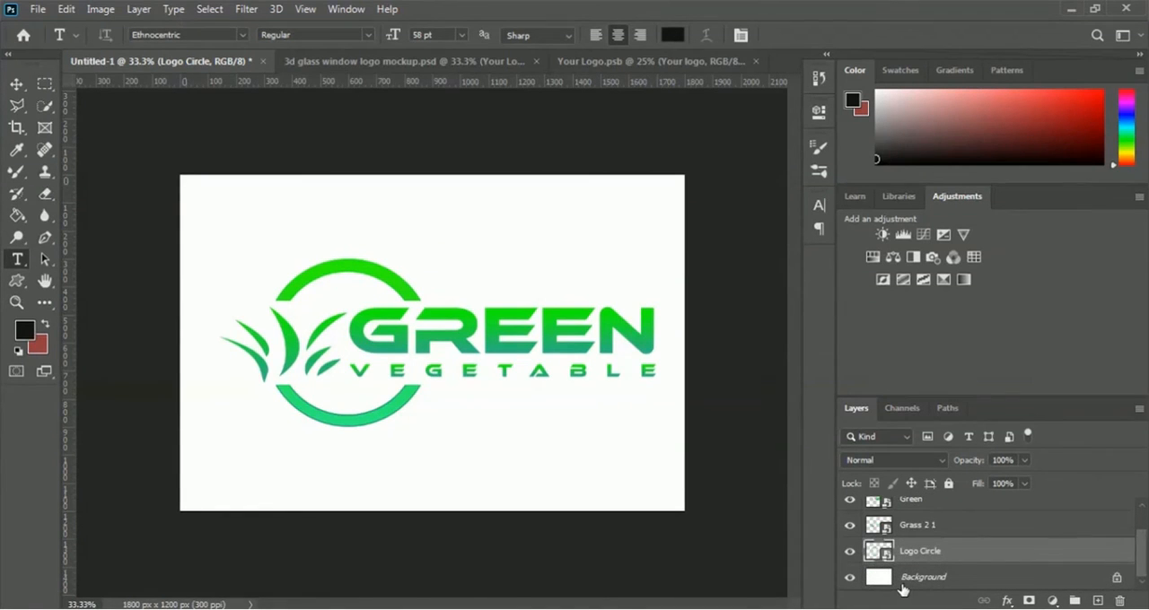
pyautogui.click(627, 61)
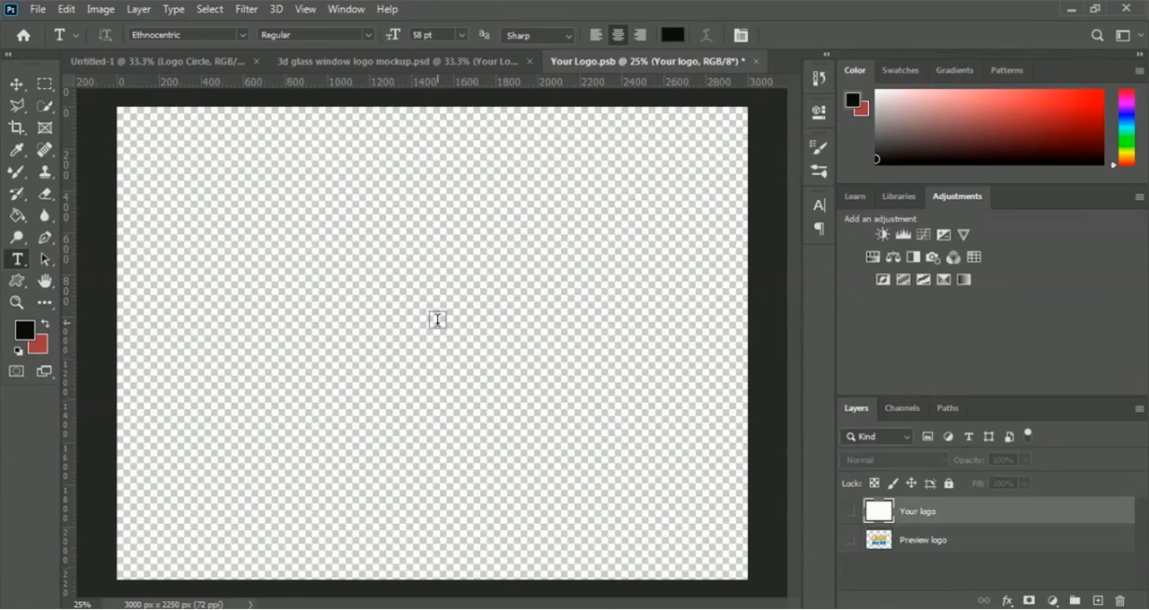
pyautogui.click(167, 63)
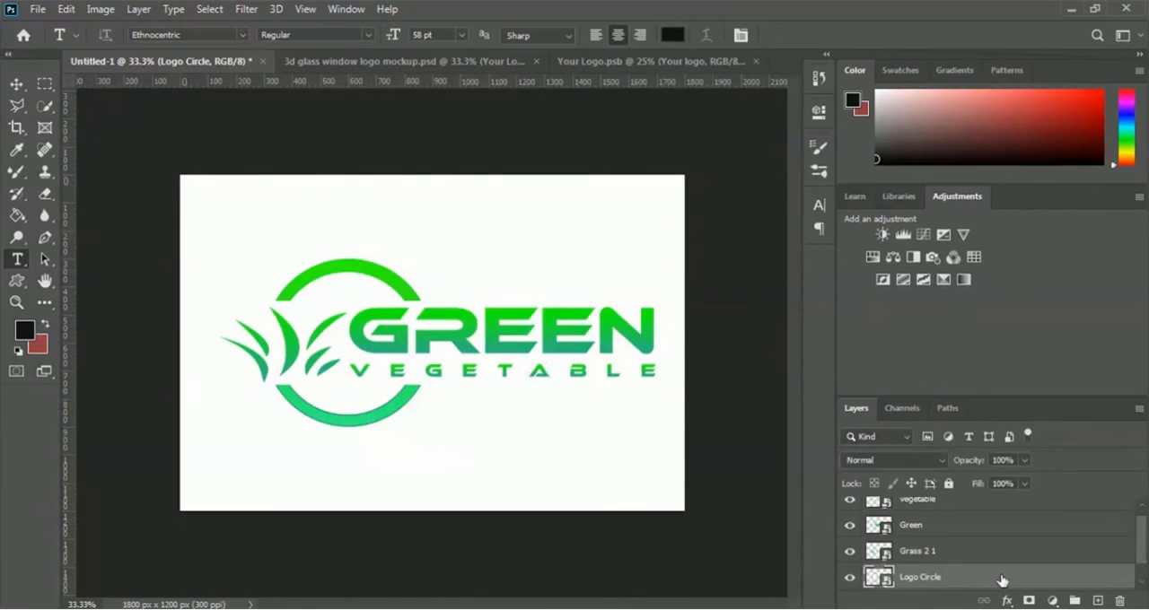
pyautogui.scroll(-1, 1000, 579)
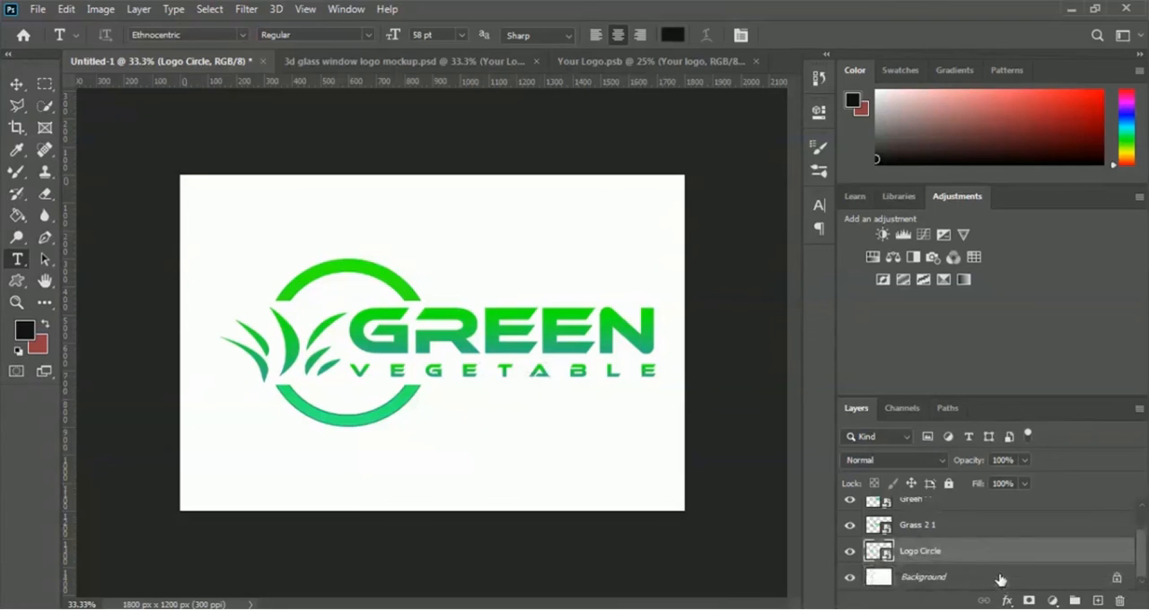
pyautogui.click(850, 579)
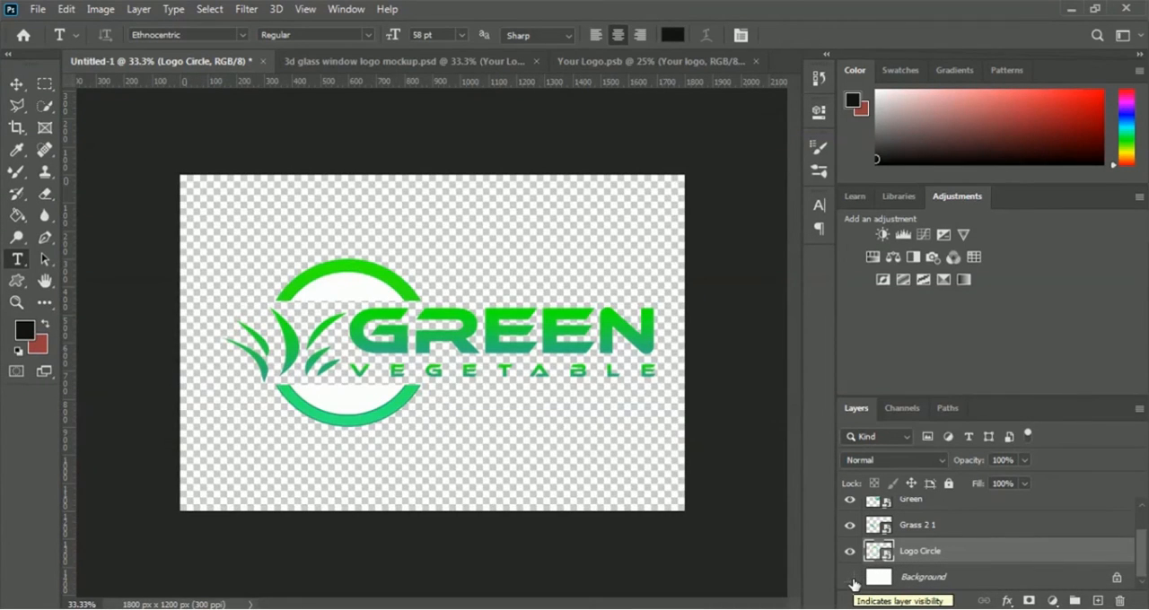
# - Rasterize the Logo Circle layer and delete the white areas inside its upper and lower arcs using Quick Selection
pyautogui.press('w')
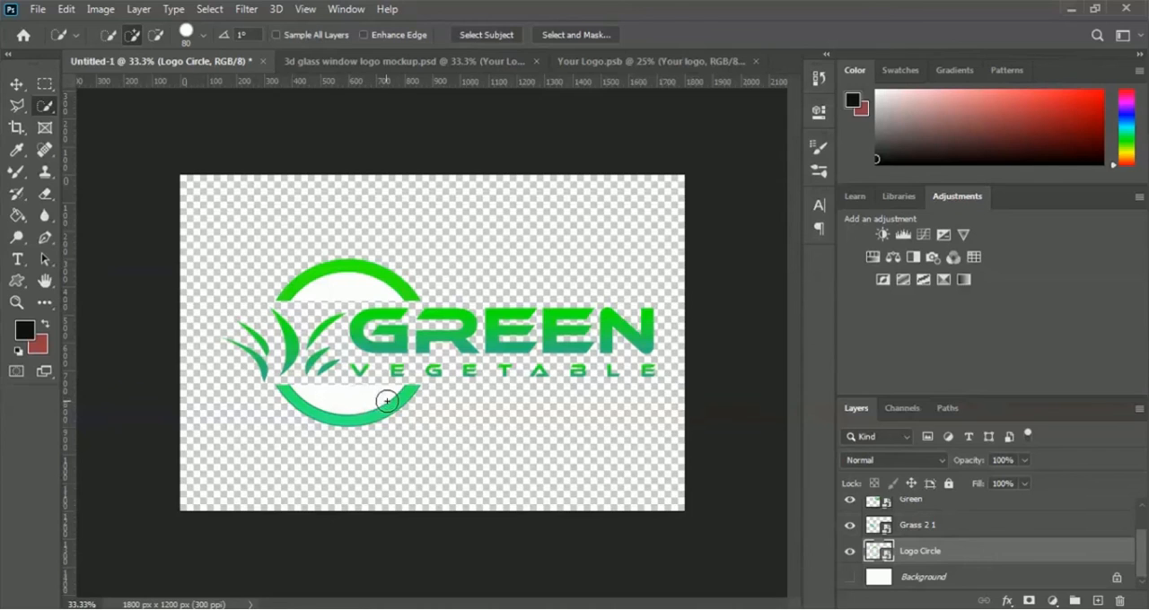
pyautogui.rightClick(916, 557)
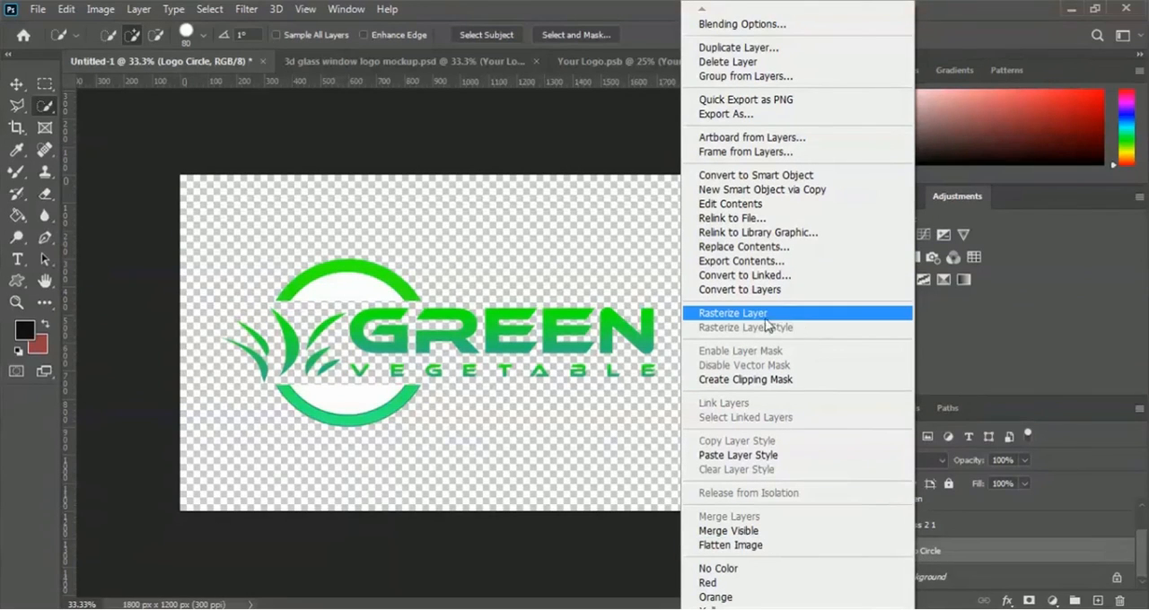
pyautogui.click(824, 319)
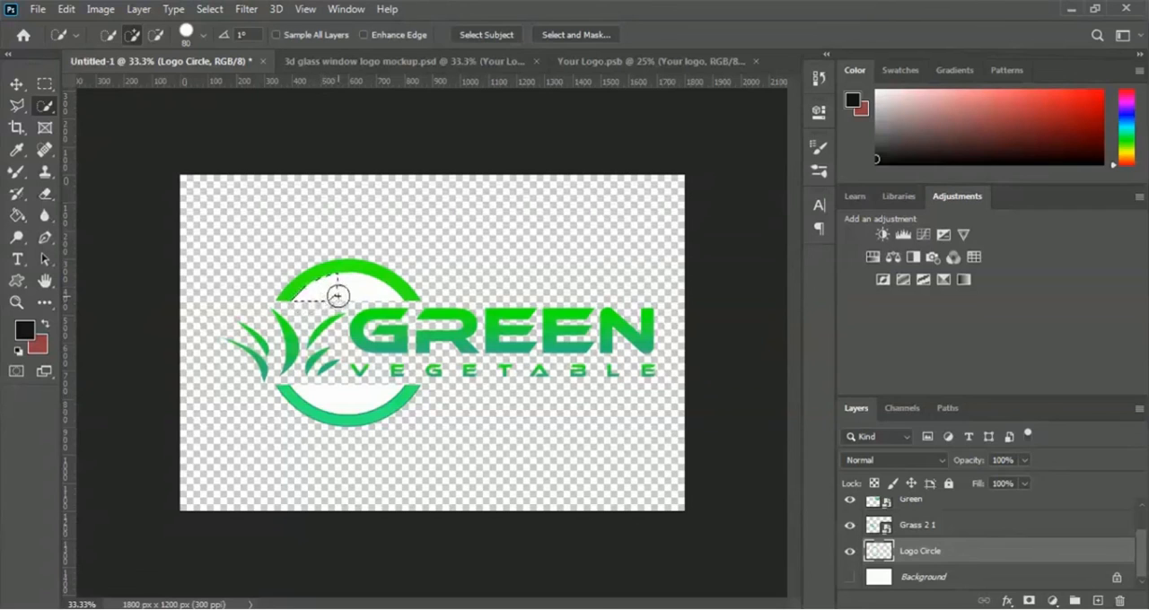
pyautogui.moveTo(349, 290); pyautogui.dragTo(384, 301)
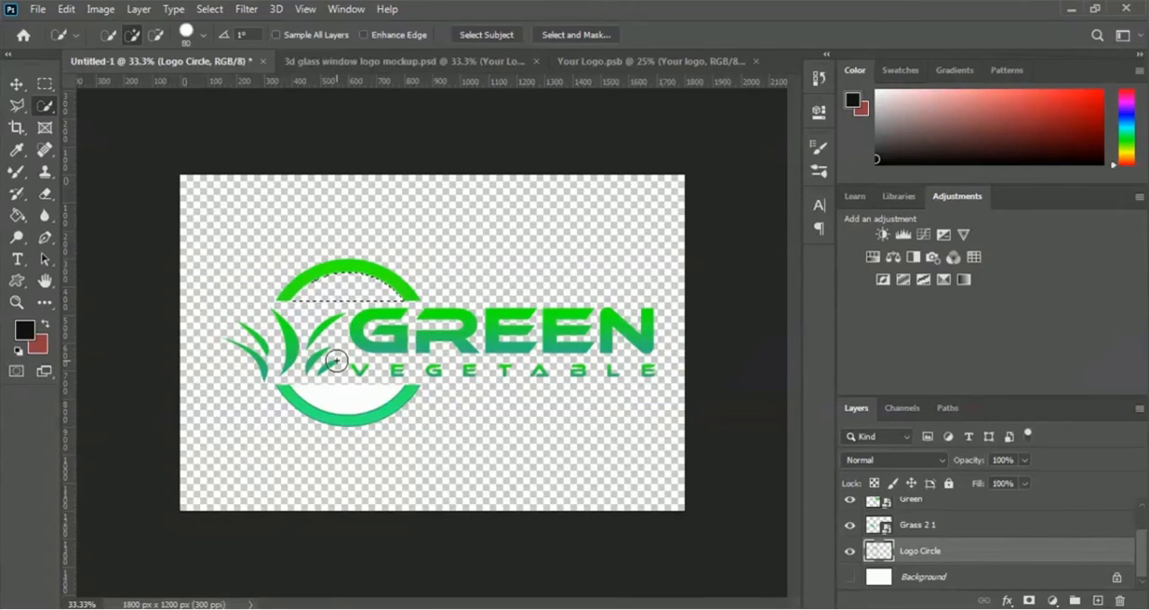
pyautogui.hotkey('ctrl', 'd')
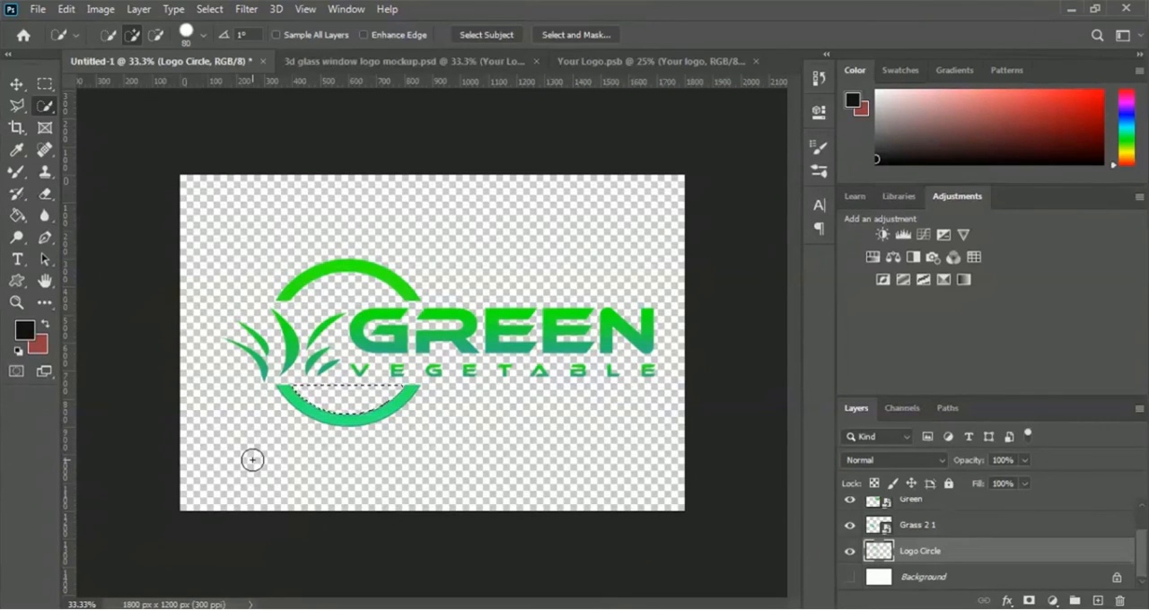
pyautogui.hotkey('ctrl', 'd')
# - Copy the vegetable, Green, Grass 2 1 and Logo Circle layers together into the Your Logo.psb document, accepting the colour profile conversion
pyautogui.scroll(2, 1013, 546)
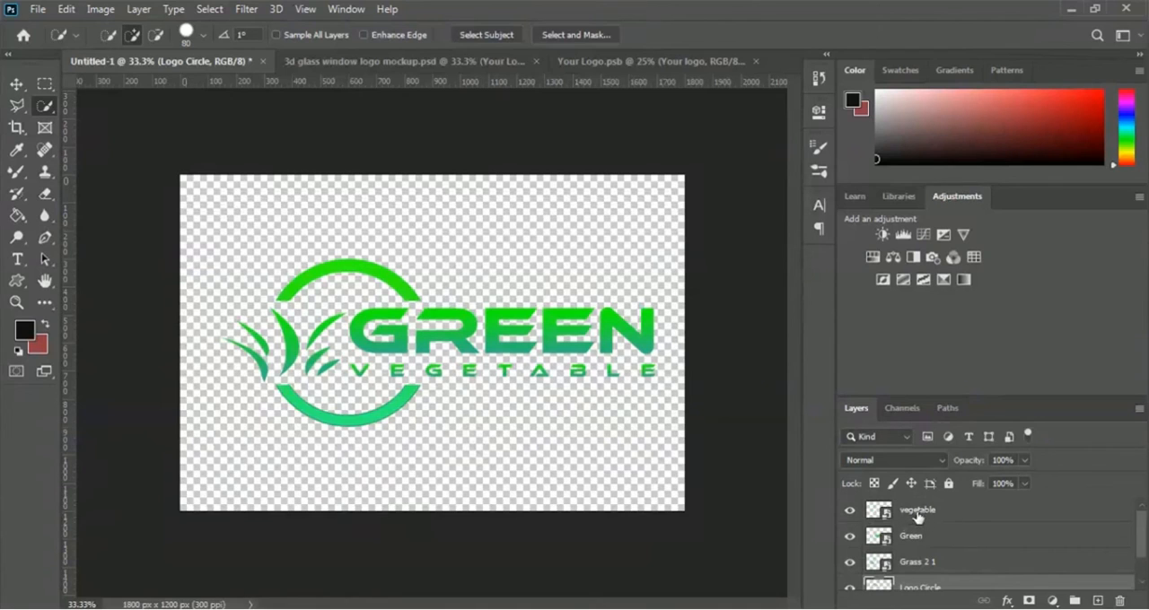
pyautogui.scroll(-2, 941, 565)
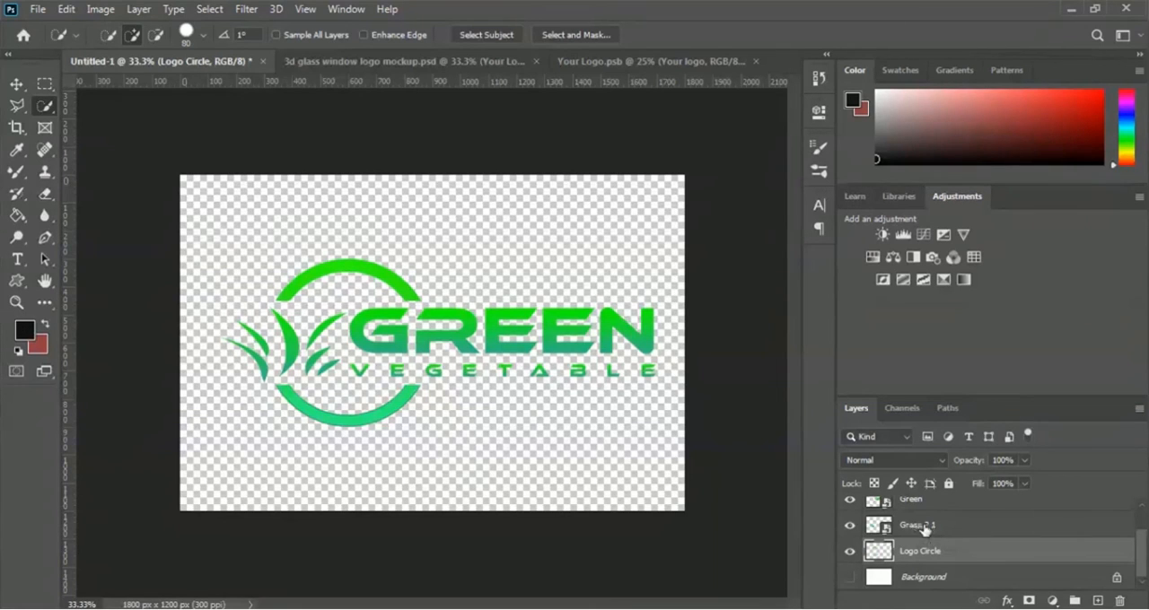
pyautogui.keyDown('shift'); pyautogui.click(927, 528); pyautogui.keyUp('shift')
pyautogui.scroll(1, 941, 531)
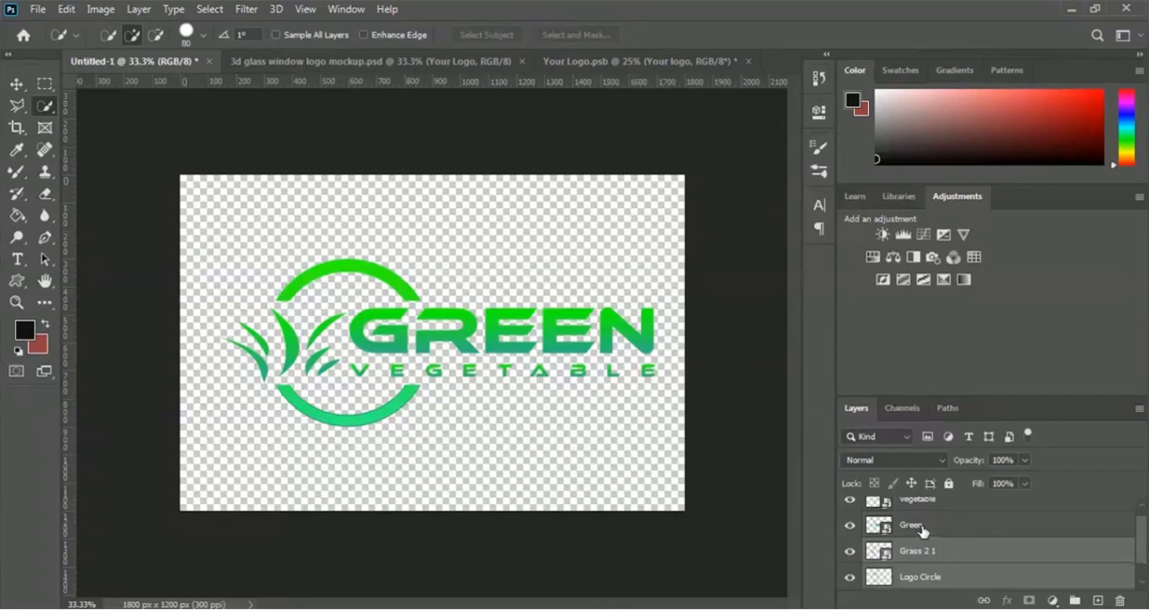
pyautogui.keyDown('shift'); pyautogui.click(922, 529); pyautogui.keyUp('shift')
pyautogui.scroll(1, 925, 528)
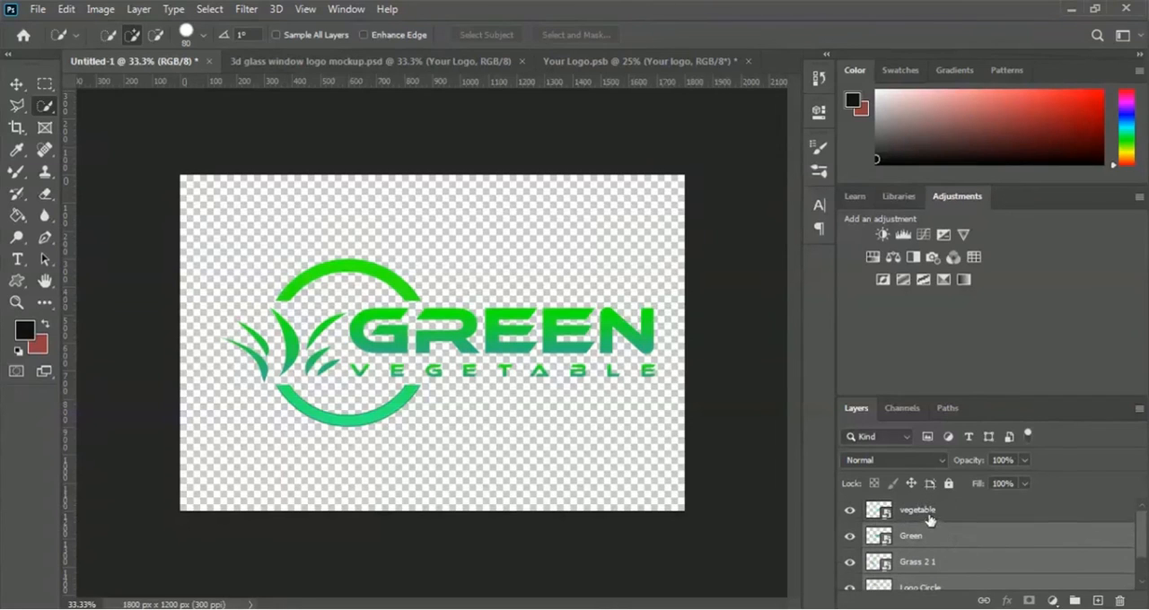
pyautogui.keyDown('shift'); pyautogui.click(928, 513); pyautogui.keyUp('shift')
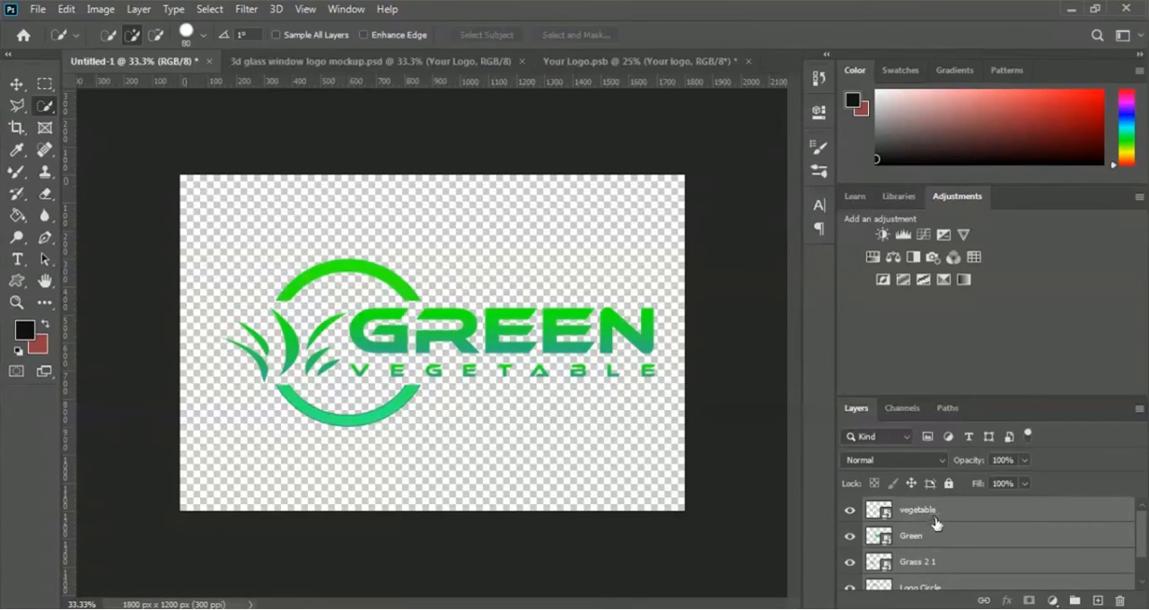
pyautogui.scroll(-1, 944, 531)
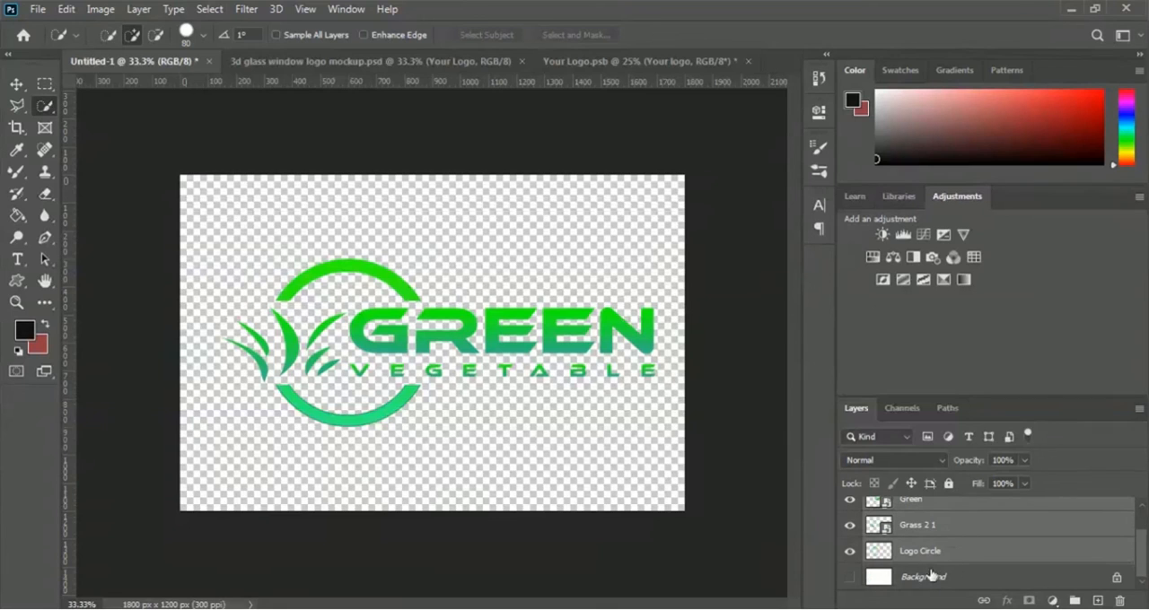
pyautogui.press('v')
pyautogui.scroll(1, 1145, 535)
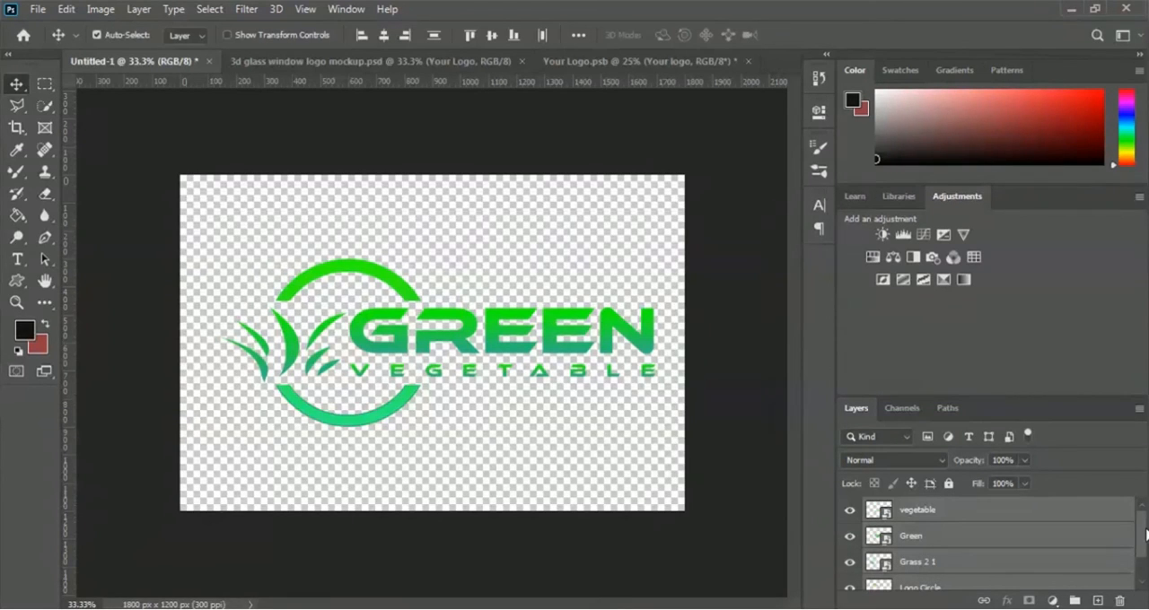
pyautogui.scroll(-1, 1145, 535)
pyautogui.scroll(1, 1146, 535)
pyautogui.moveTo(329, 367); pyautogui.dragTo(385, 341)
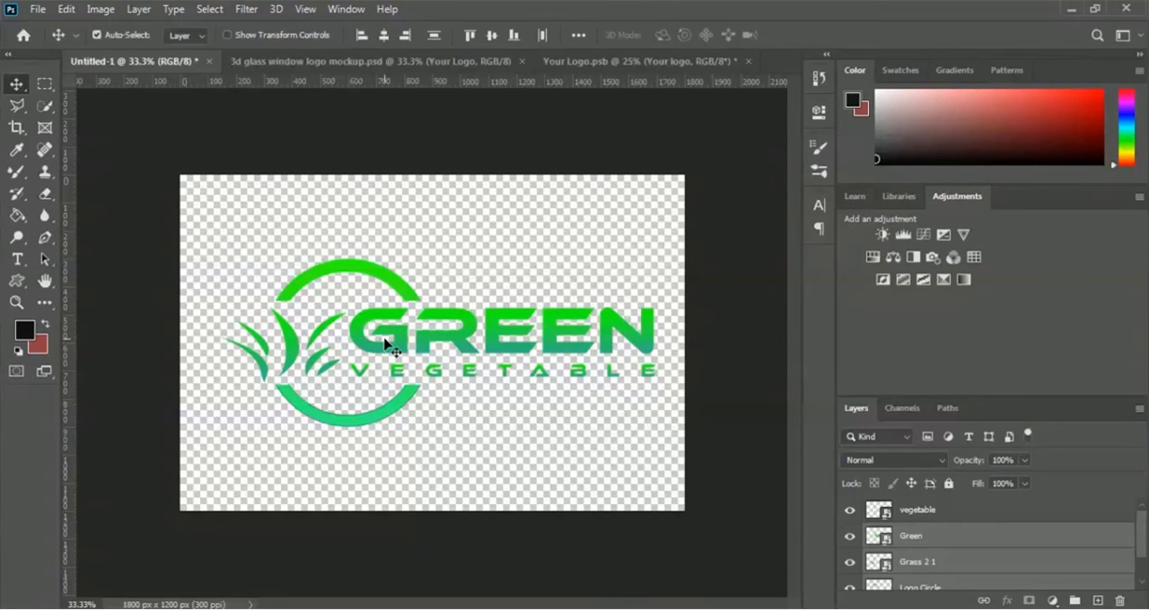
pyautogui.keyDown('ctrl'); pyautogui.click(918, 513); pyautogui.keyUp('ctrl')
pyautogui.moveTo(428, 371); pyautogui.dragTo(484, 343)
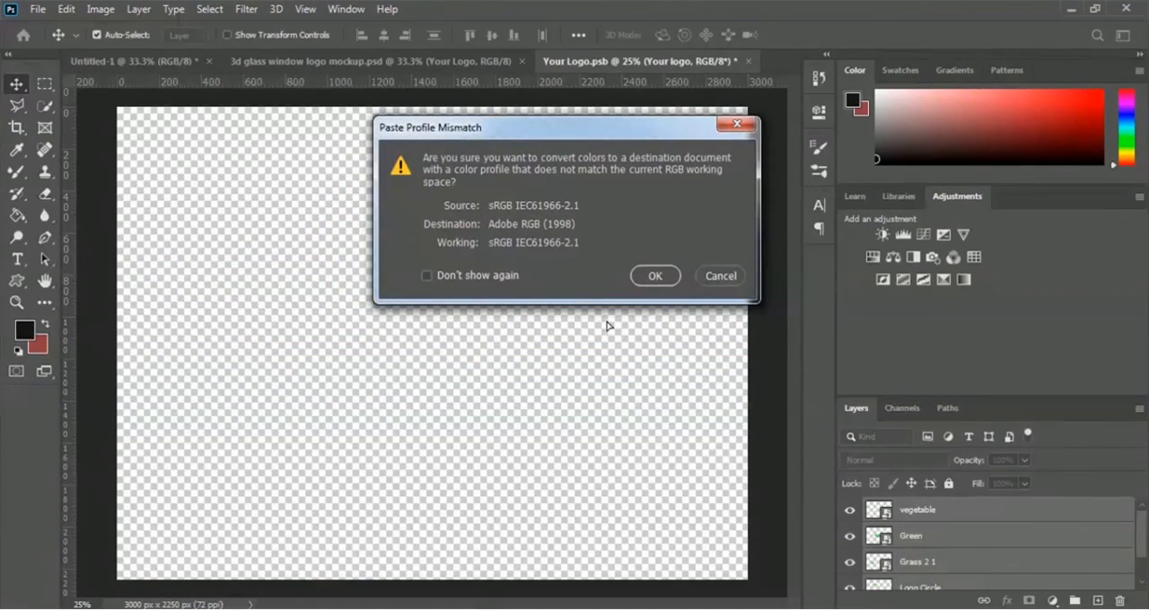
pyautogui.click(655, 276)
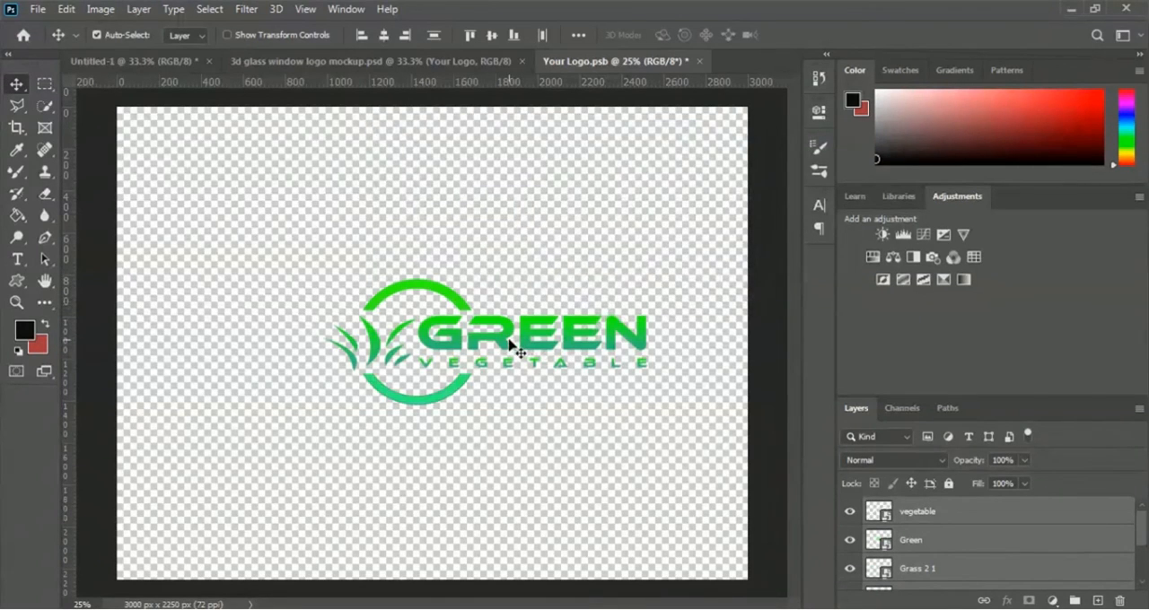
# - Scale the pasted logo layers to about 184% width and 186% height so they span nearly the whole canvas width
pyautogui.moveTo(503, 342); pyautogui.dragTo(496, 336)
pyautogui.moveTo(477, 326); pyautogui.dragTo(348, 259)
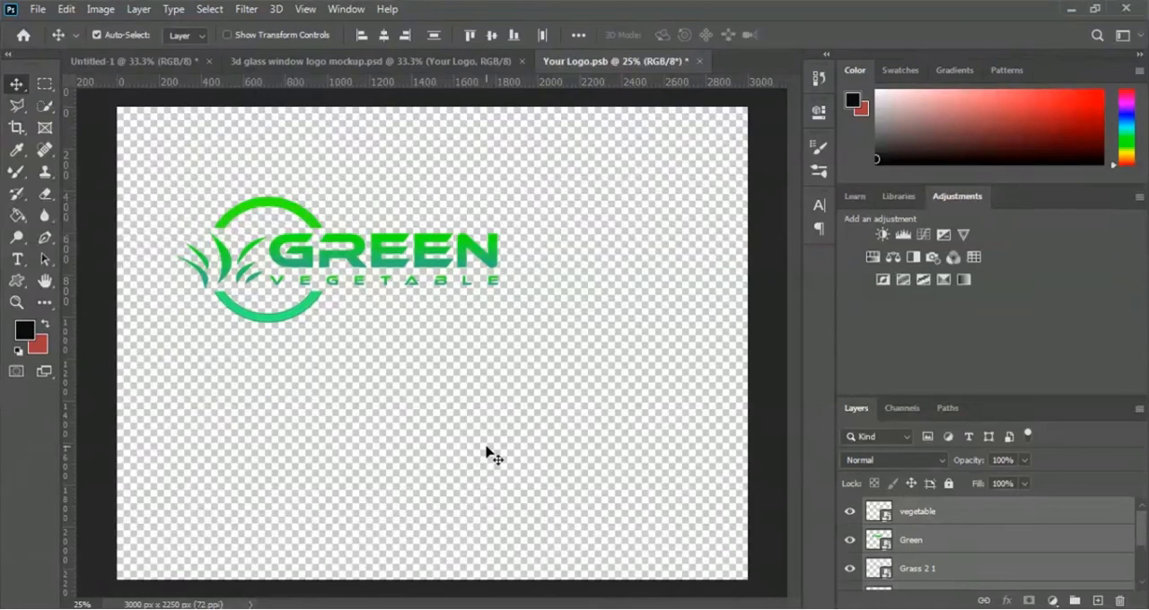
pyautogui.hotkey('ctrl', 't')
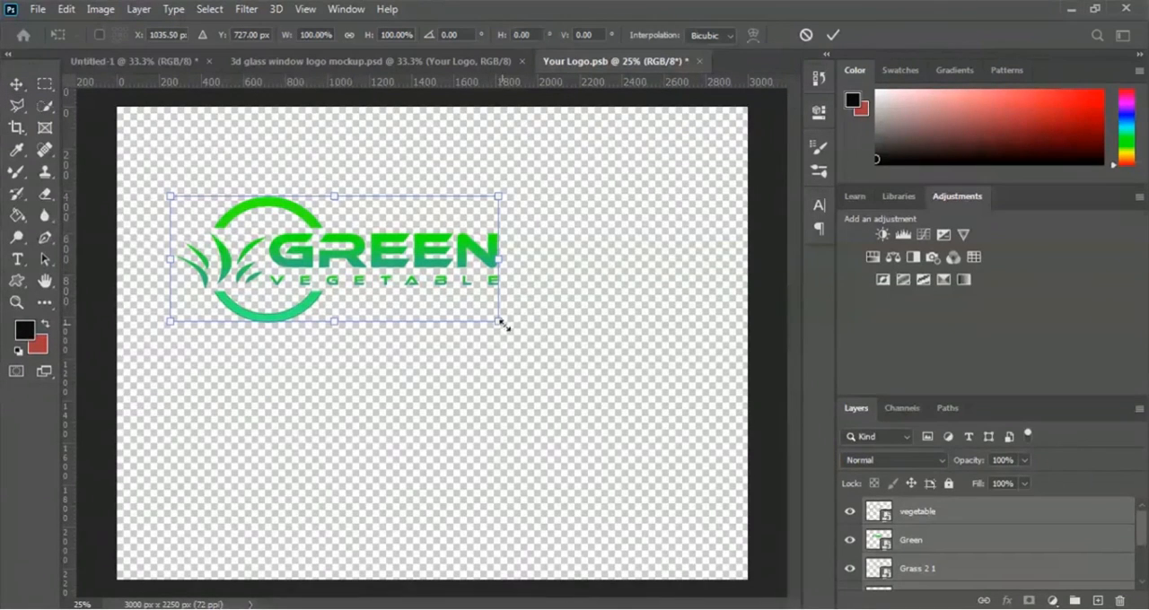
pyautogui.moveTo(498, 321); pyautogui.dragTo(697, 432)
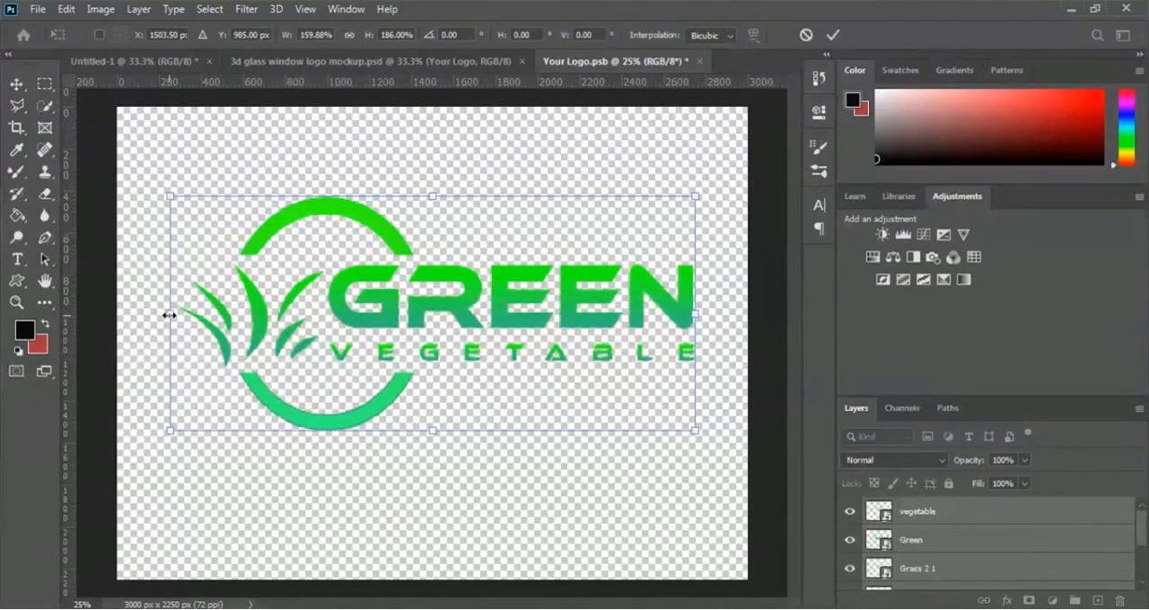
pyautogui.moveTo(171, 314); pyautogui.dragTo(117, 313)
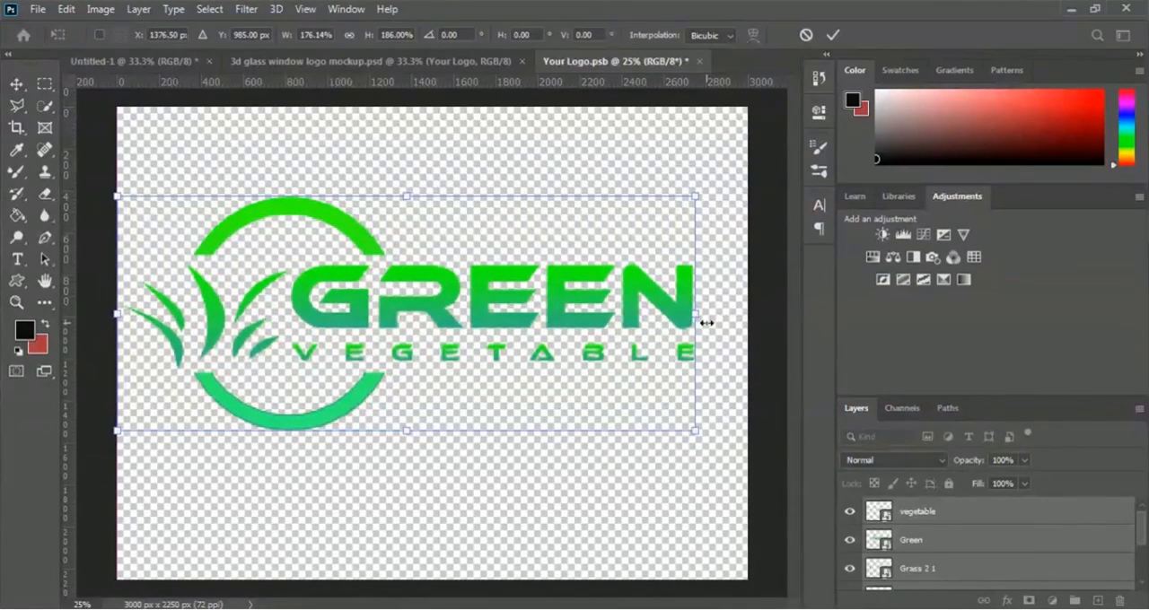
pyautogui.moveTo(697, 313); pyautogui.dragTo(726, 313)
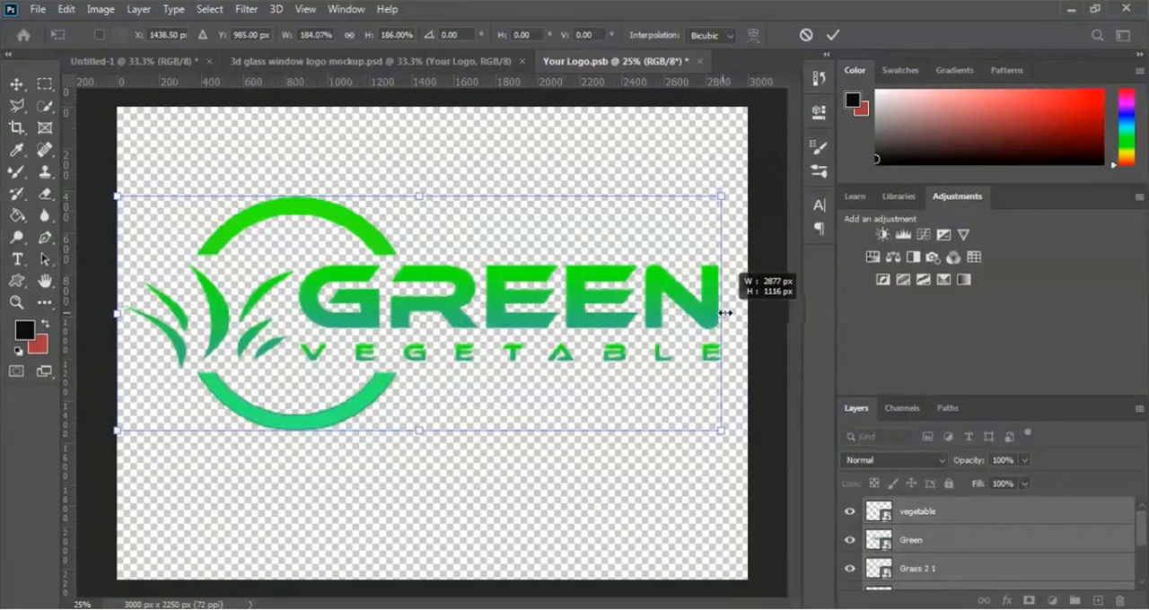
pyautogui.moveTo(454, 309); pyautogui.dragTo(455, 314)
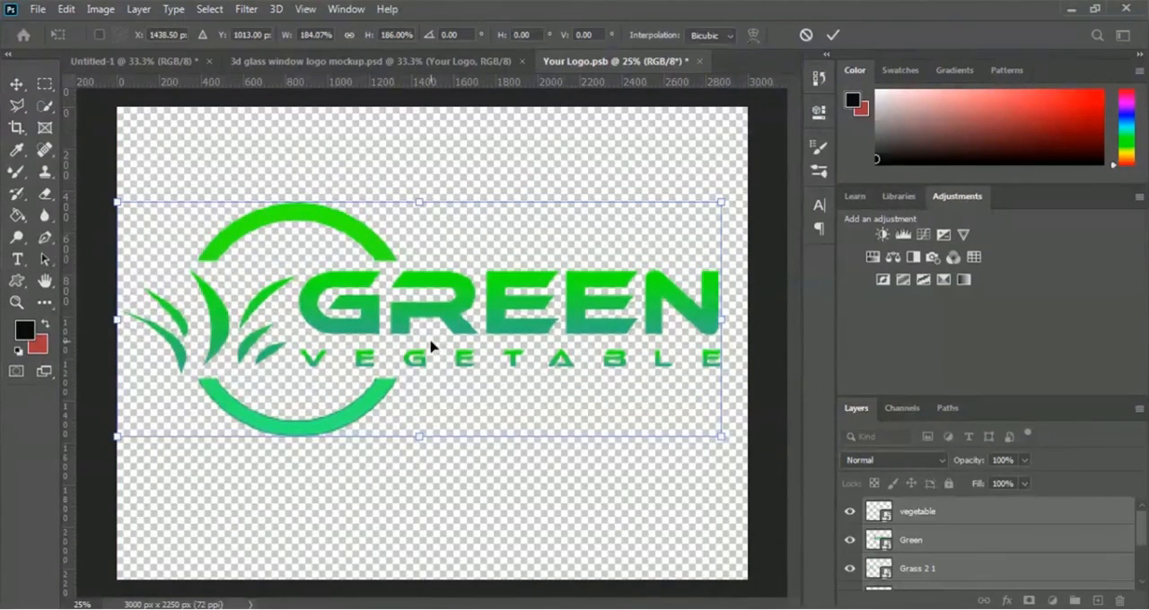
pyautogui.click(833, 36)
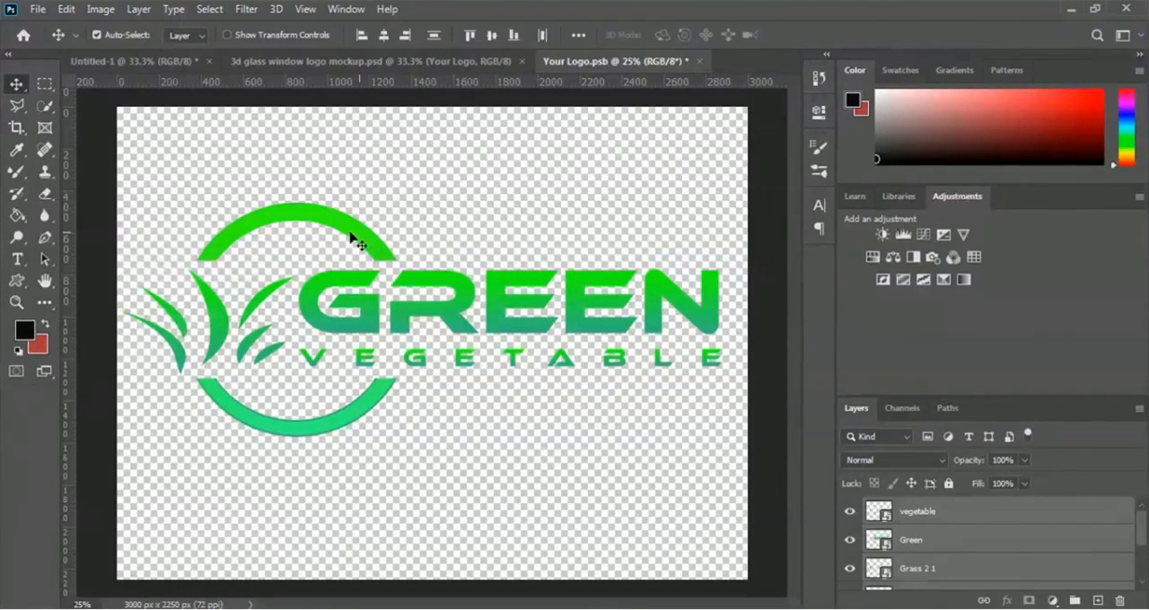
# - Save the Your Logo.psb smart object and return to the 3d glass window logo mockup document
pyautogui.click(39, 9)
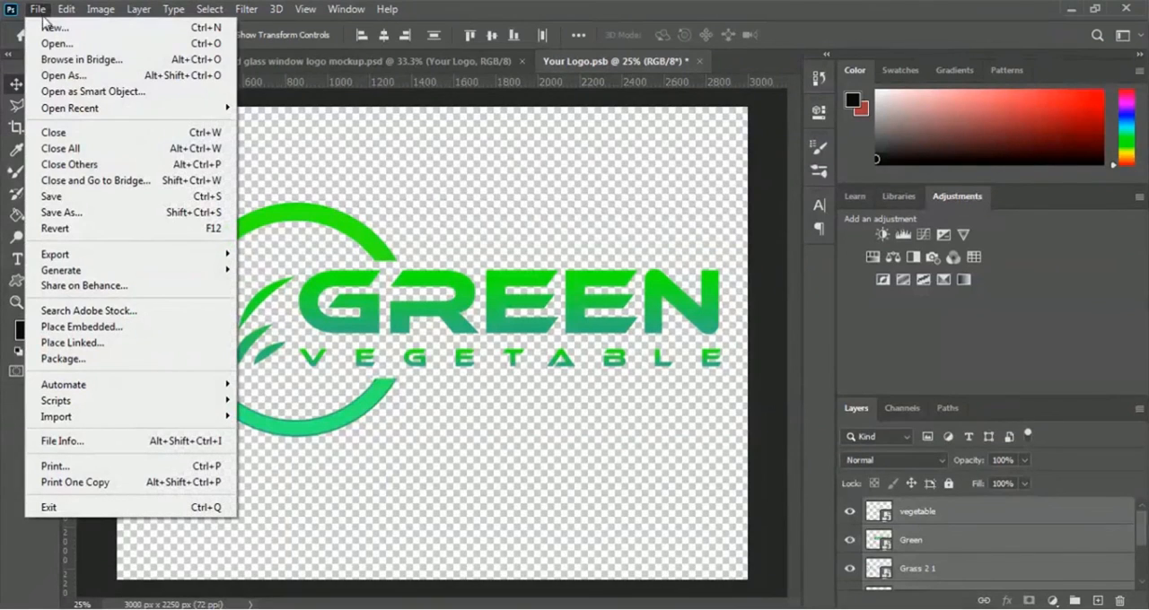
pyautogui.click(138, 196)
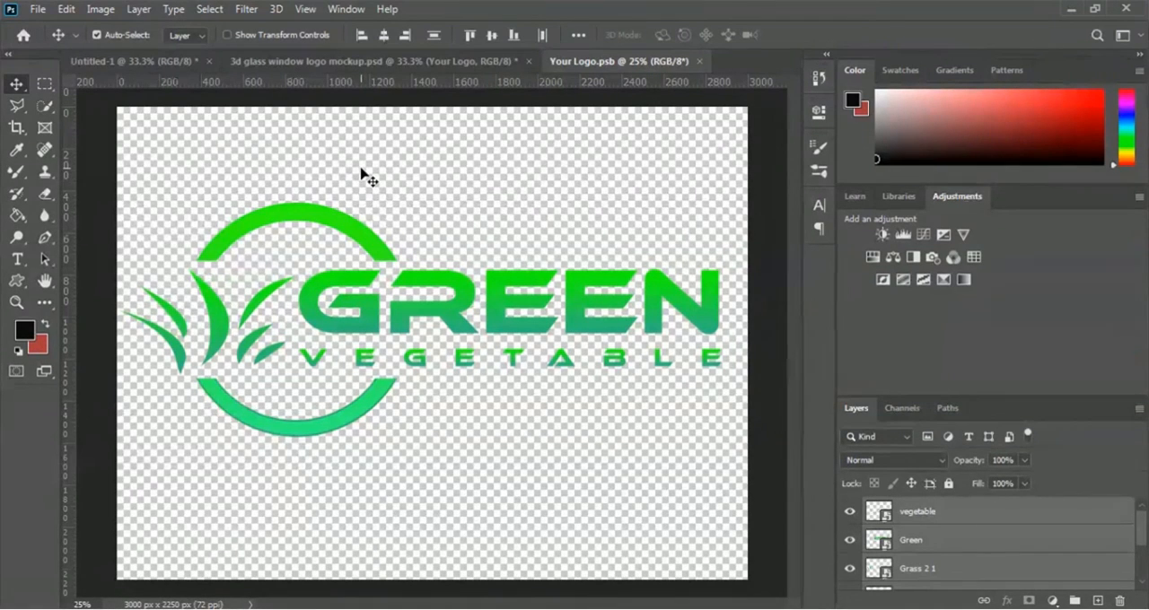
pyautogui.click(356, 66)
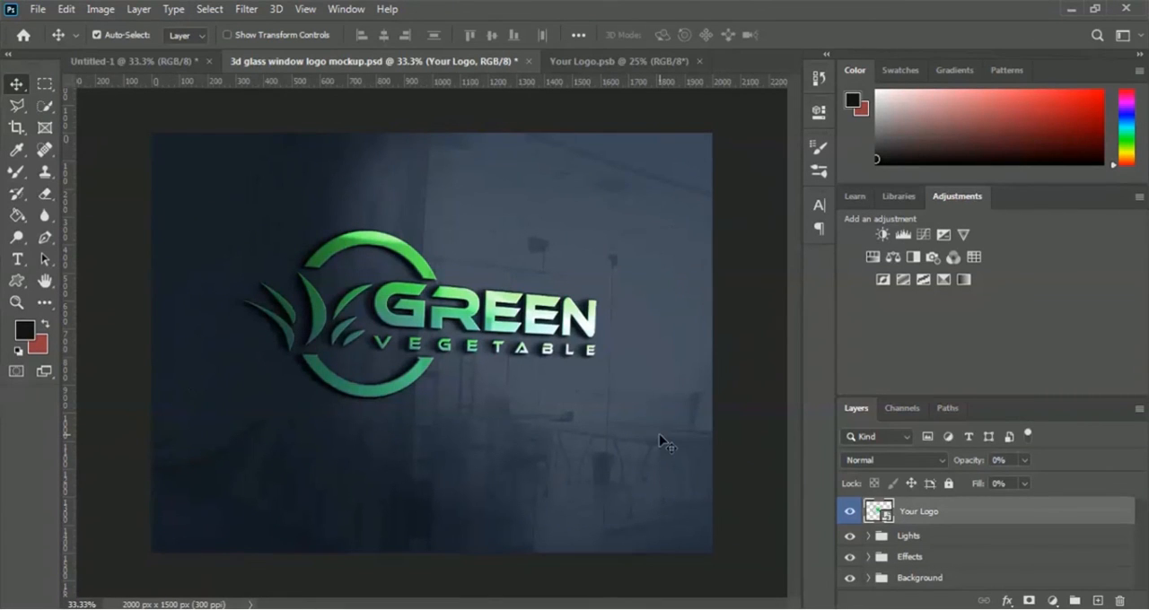
# - Inspect the mockup logo up close, comparing it with the effect layer in the Effects group hidden and shown
pyautogui.hotkey('ctrl', '+')
pyautogui.hotkey('ctrl', '+')
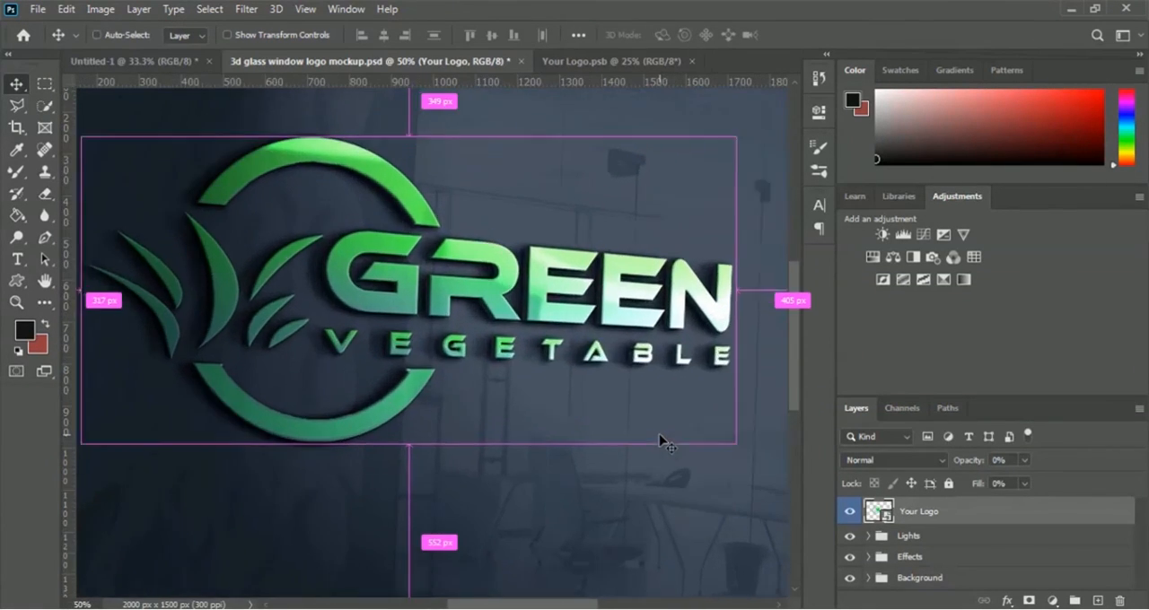
pyautogui.hotkey('ctrl', '-')
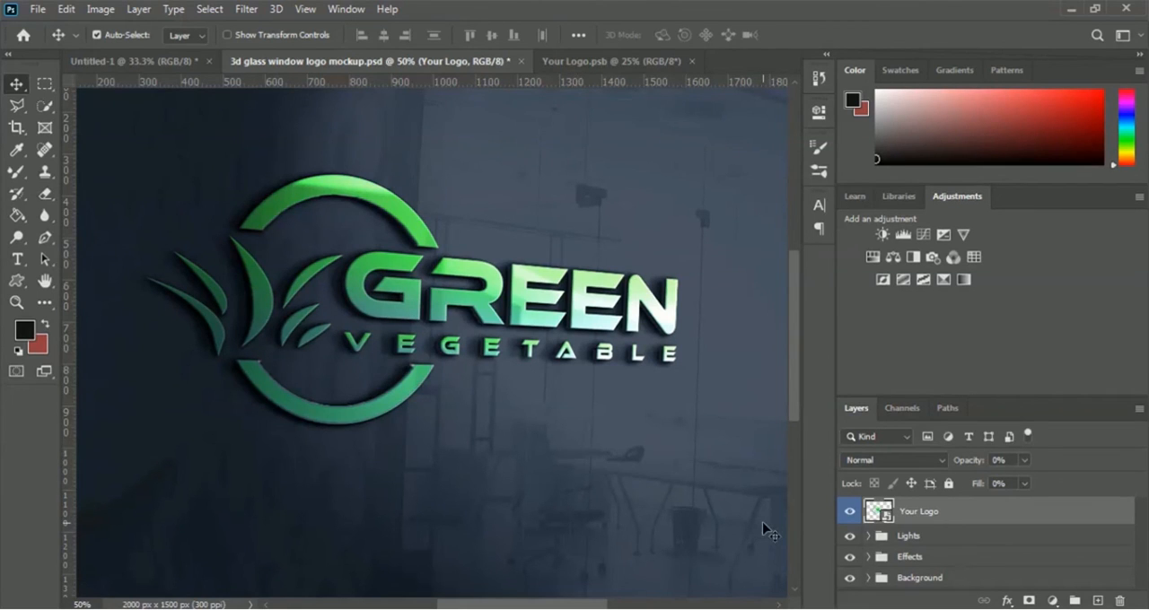
pyautogui.click(867, 557)
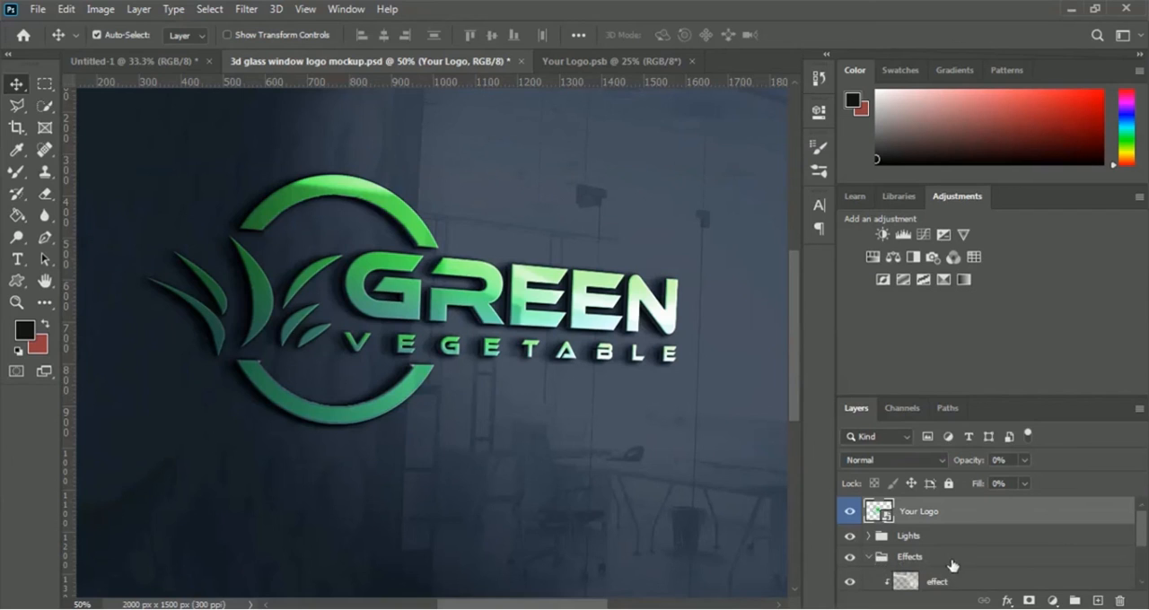
pyautogui.scroll(-1, 951, 565)
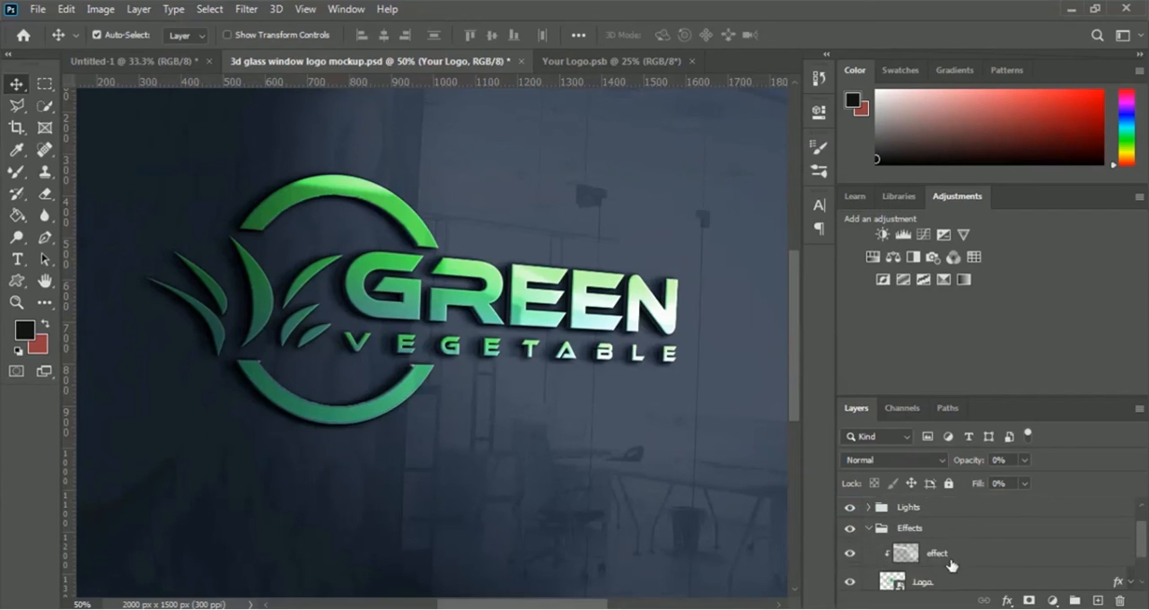
pyautogui.click(851, 557)
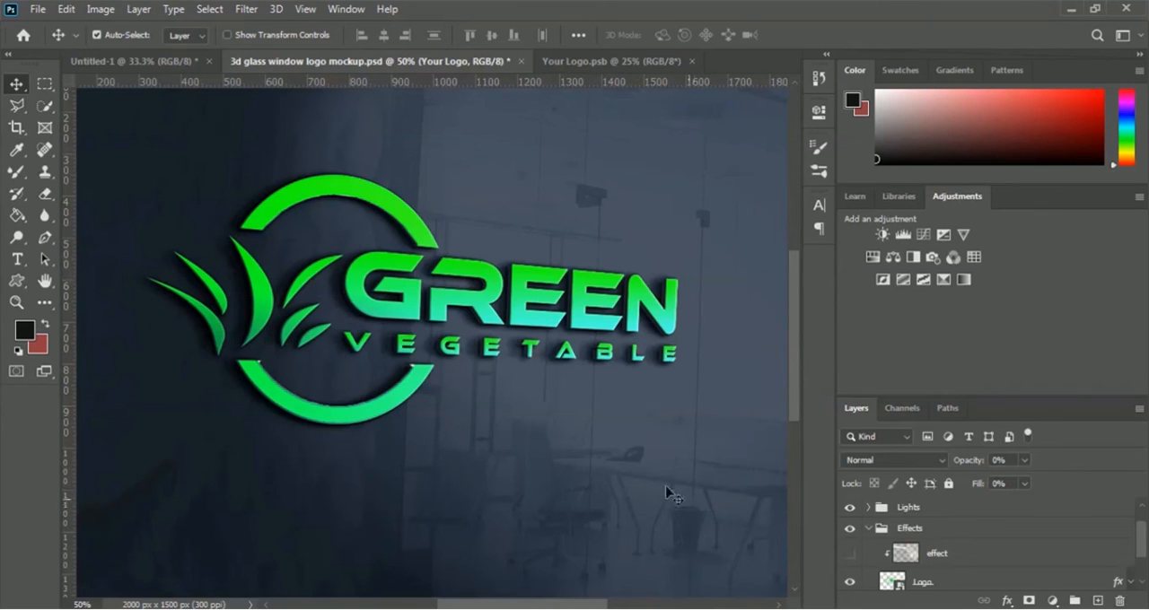
pyautogui.click(850, 554)
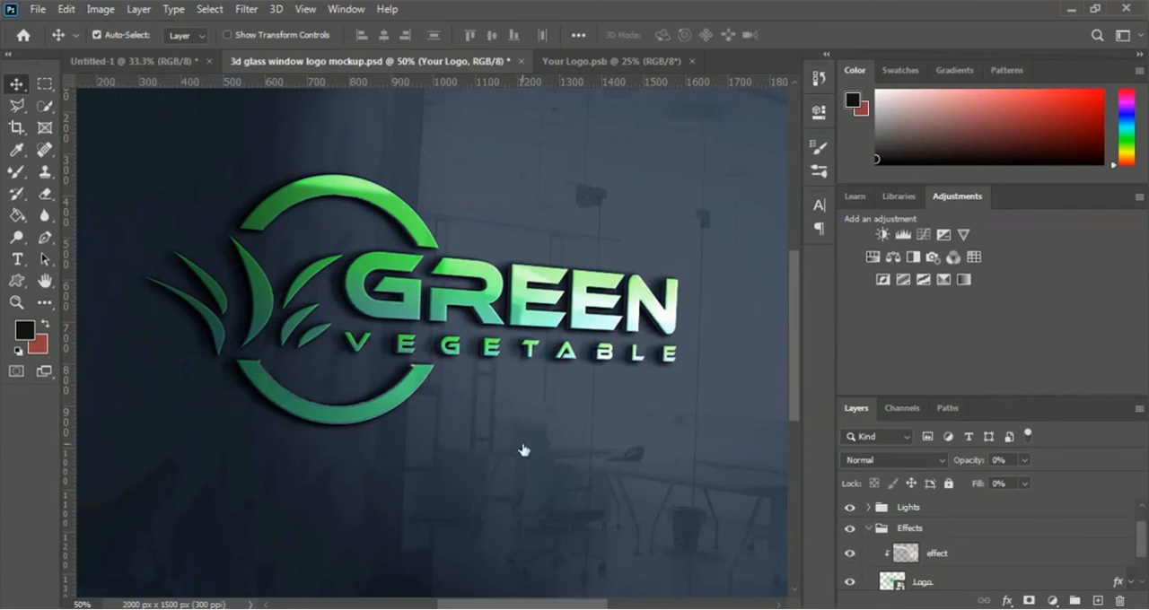